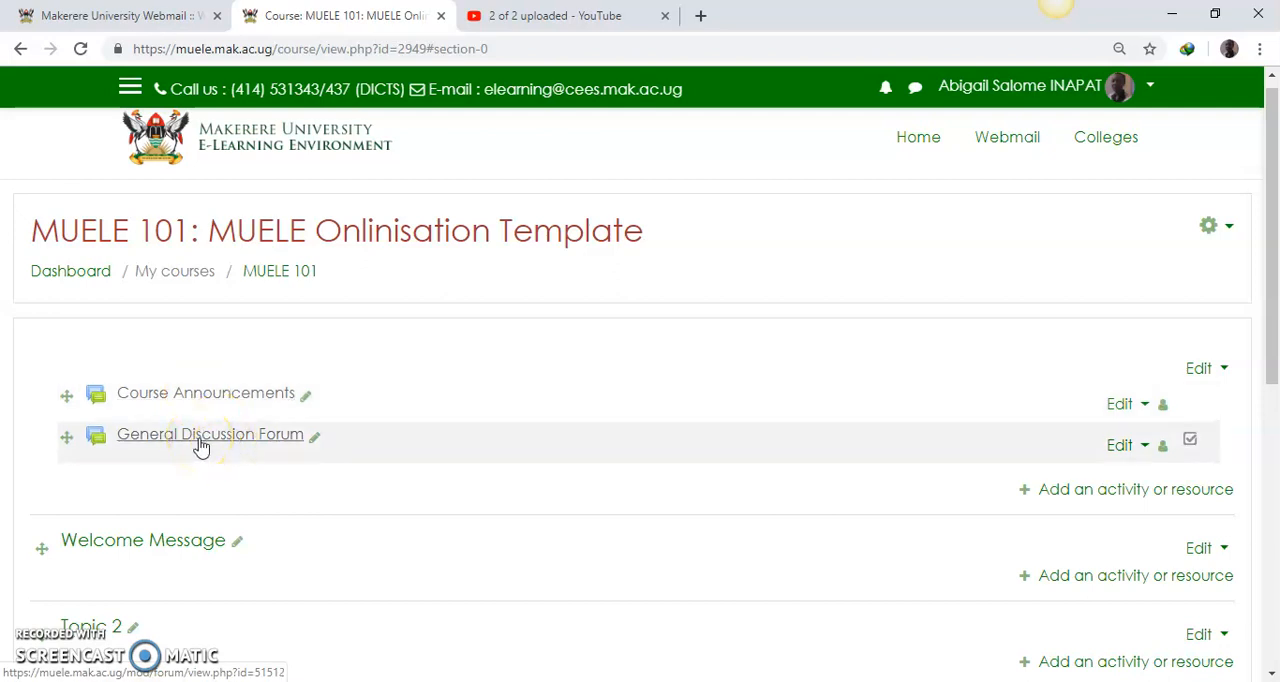
Step: Open the Welcome Message section of the MUELE 101 course for editing, at its Summary field
{"action": "left_click", "coordinate": [185, 450]}
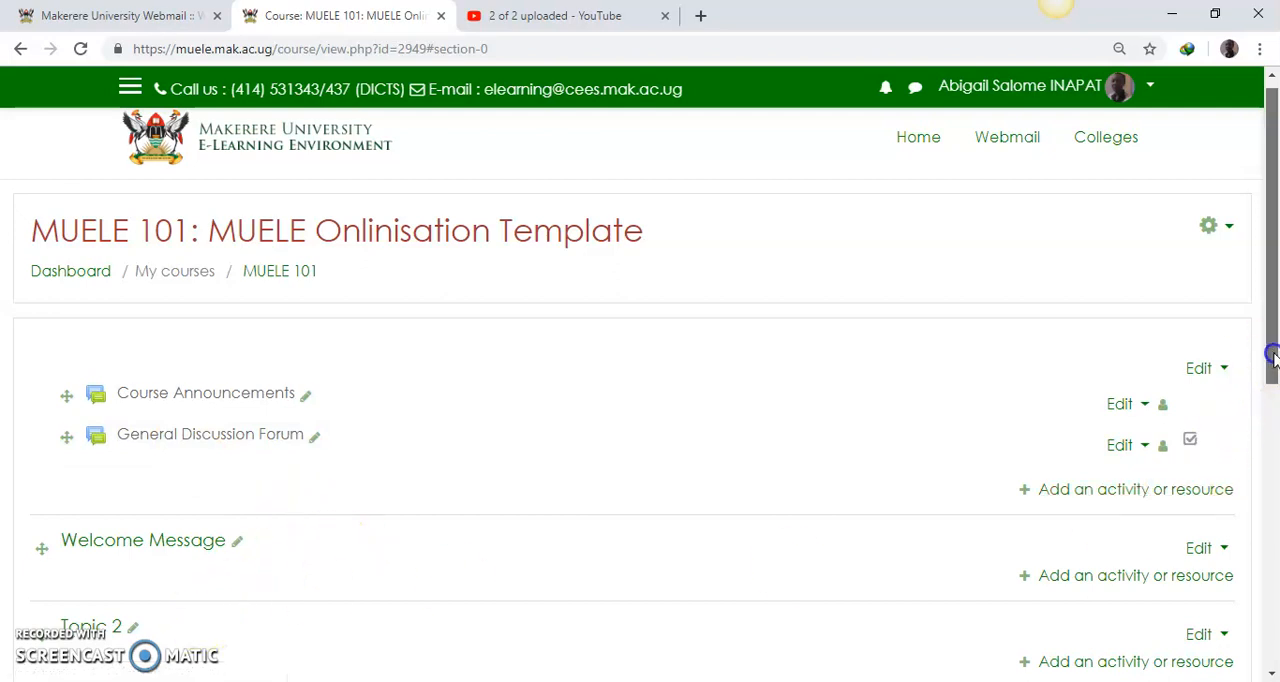
{"action": "scroll", "coordinate": [1268, 375], "scroll_direction": "down", "scroll_amount": 1}
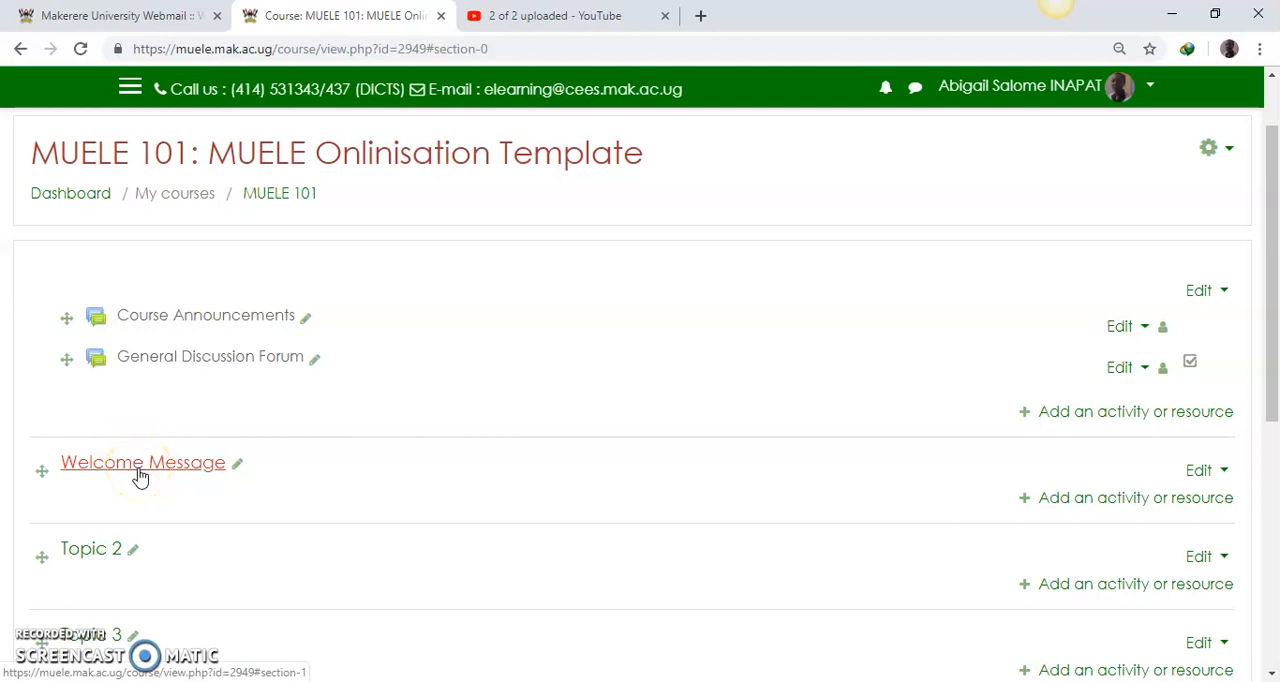
{"action": "left_click", "coordinate": [1222, 476]}
{"action": "left_click", "coordinate": [1168, 497]}
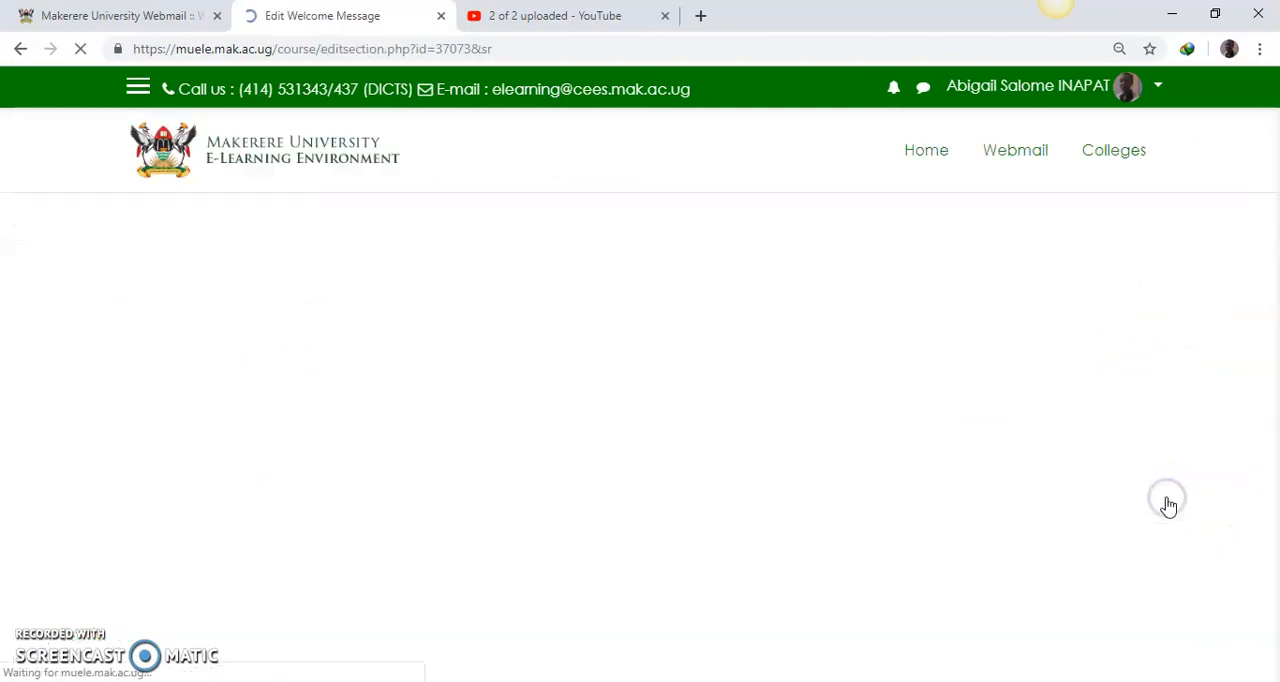
{"action": "left_click_drag", "start_coordinate": [1272, 305], "coordinate": [1270, 480]}
Step: Switch to Document1 in Word and copy the entire empty layout table
{"action": "mouse_move", "coordinate": [991, 654]}
{"action": "left_click", "coordinate": [926, 646]}
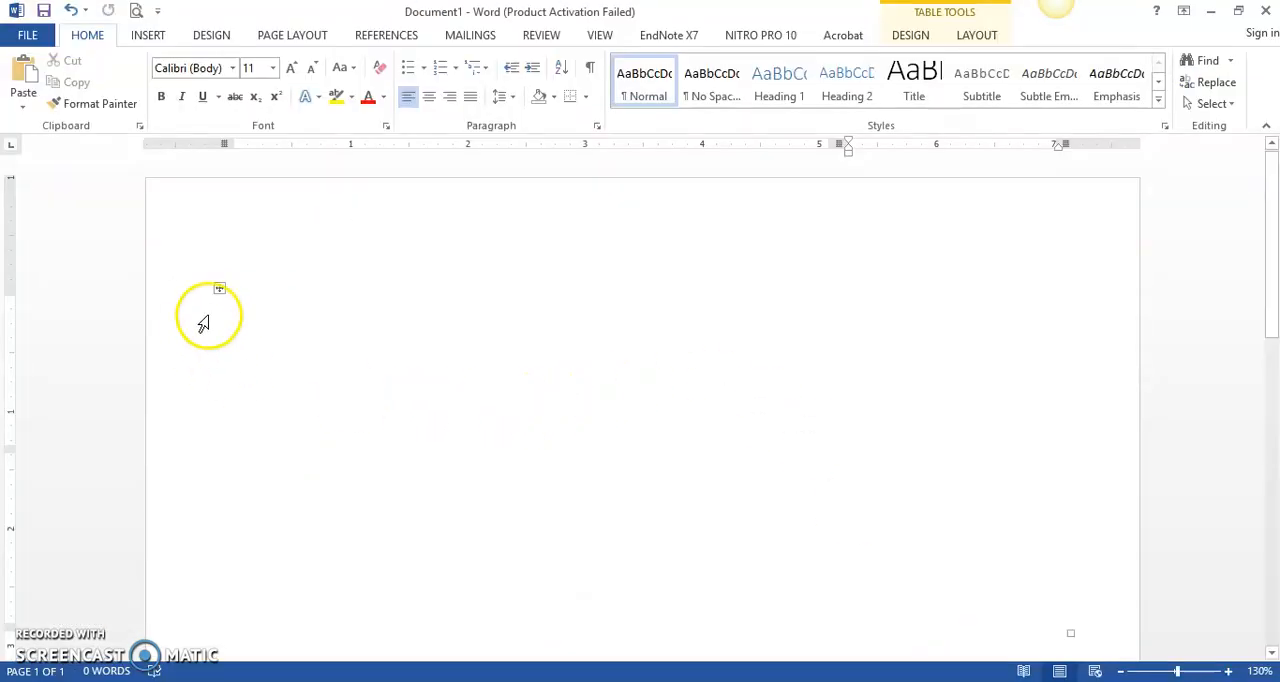
{"action": "left_click", "coordinate": [218, 291]}
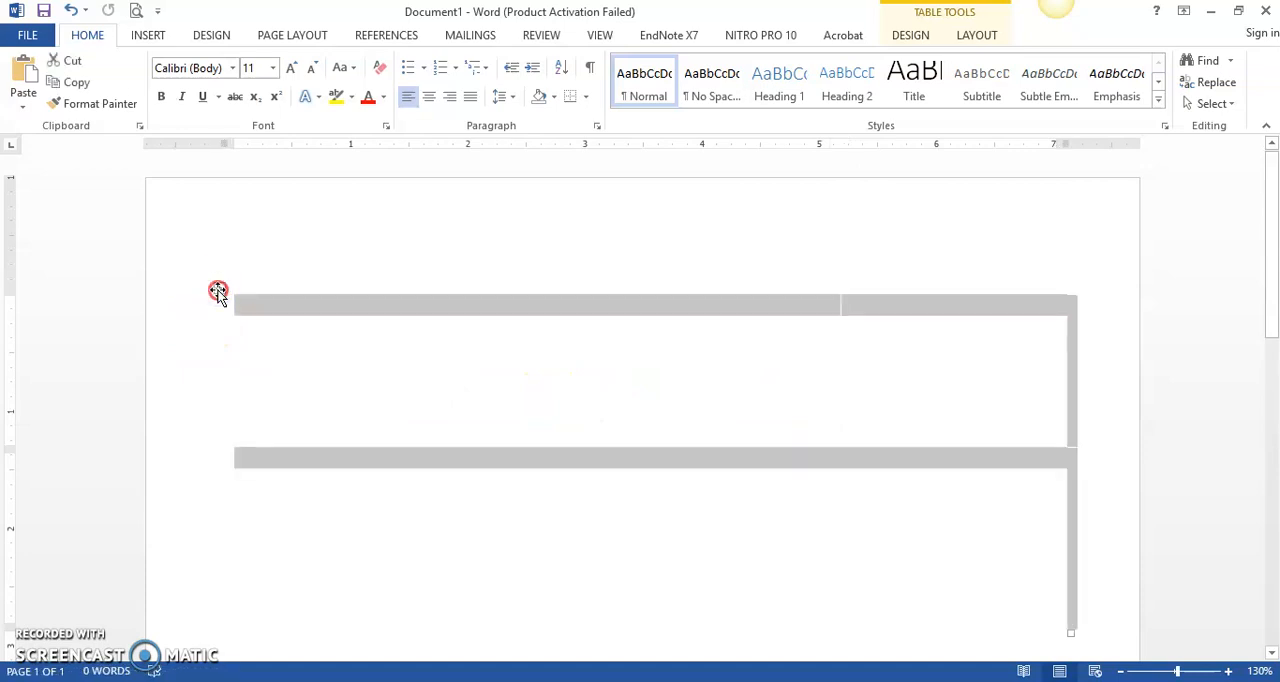
{"action": "right_click", "coordinate": [216, 289]}
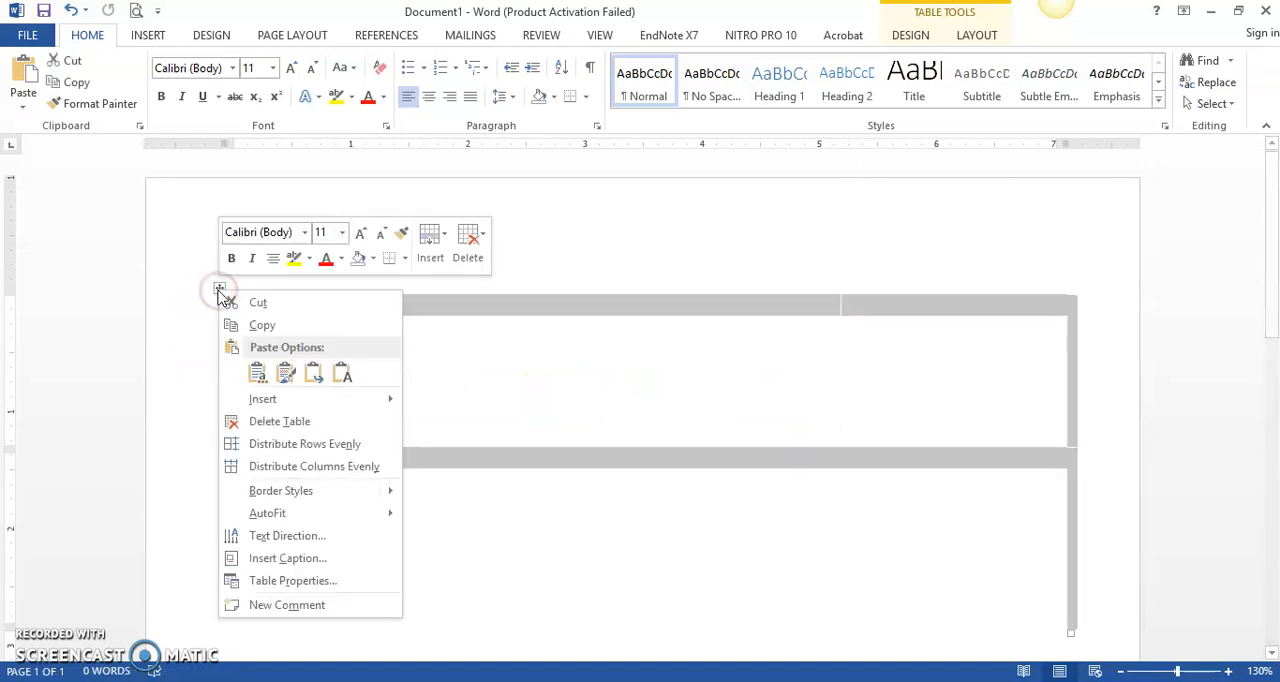
{"action": "left_click", "coordinate": [260, 329]}
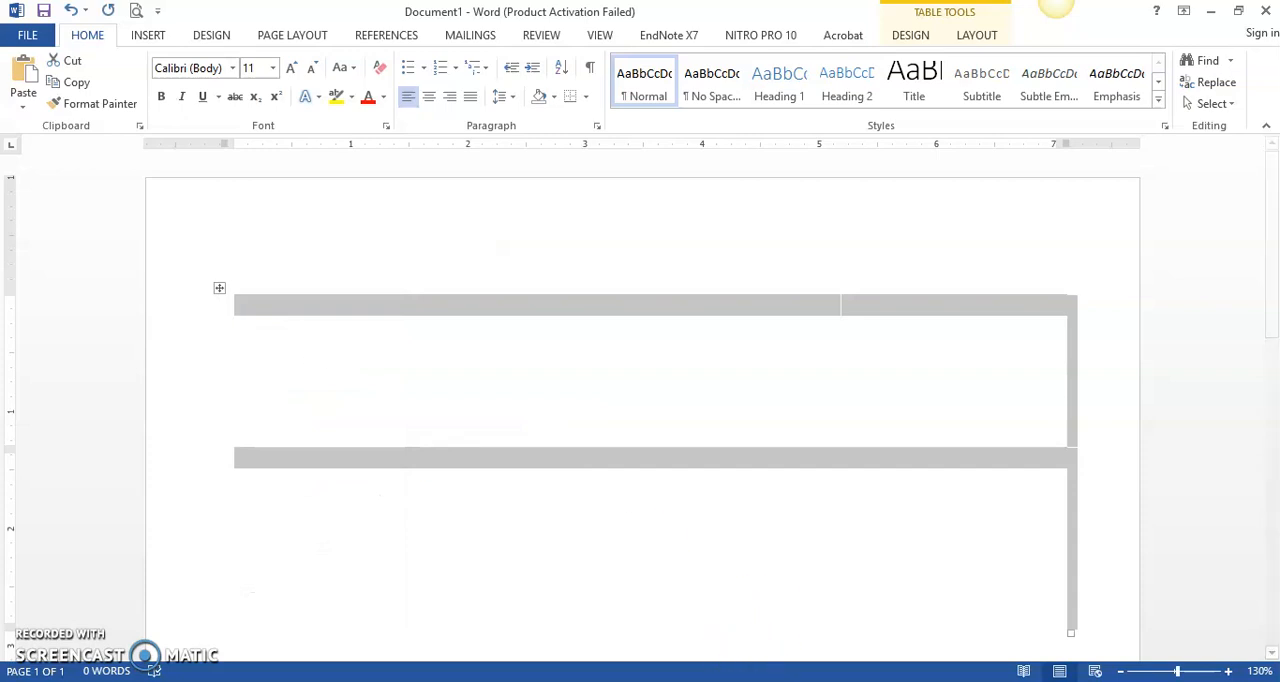
Step: Return to the Edit Welcome Message page in Chrome and paste the table into the Summary field
{"action": "left_click", "coordinate": [746, 681]}
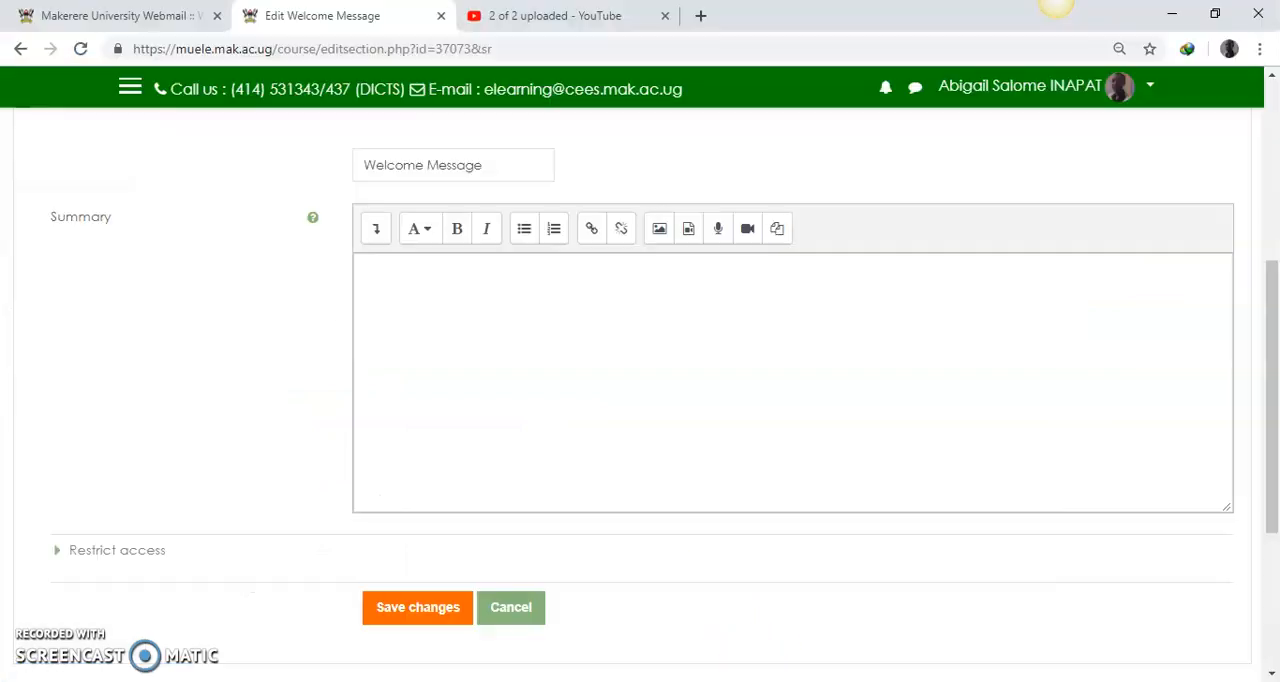
{"action": "right_click", "coordinate": [364, 285]}
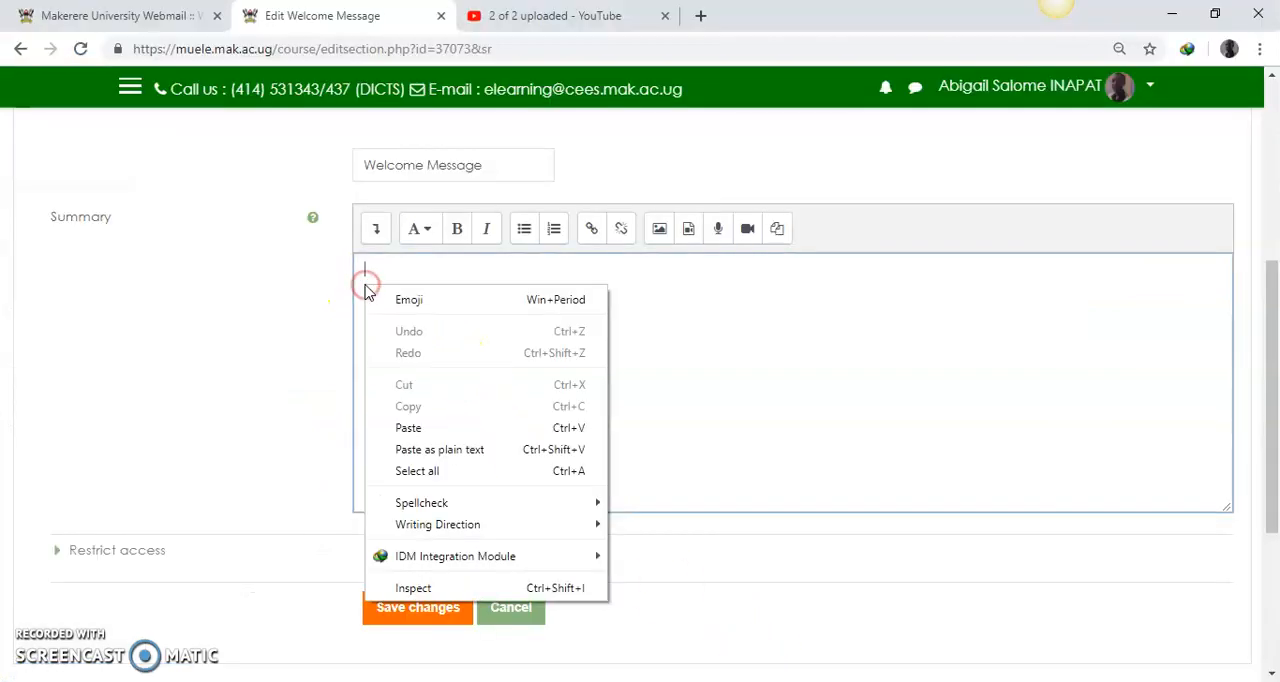
{"action": "left_click", "coordinate": [408, 428]}
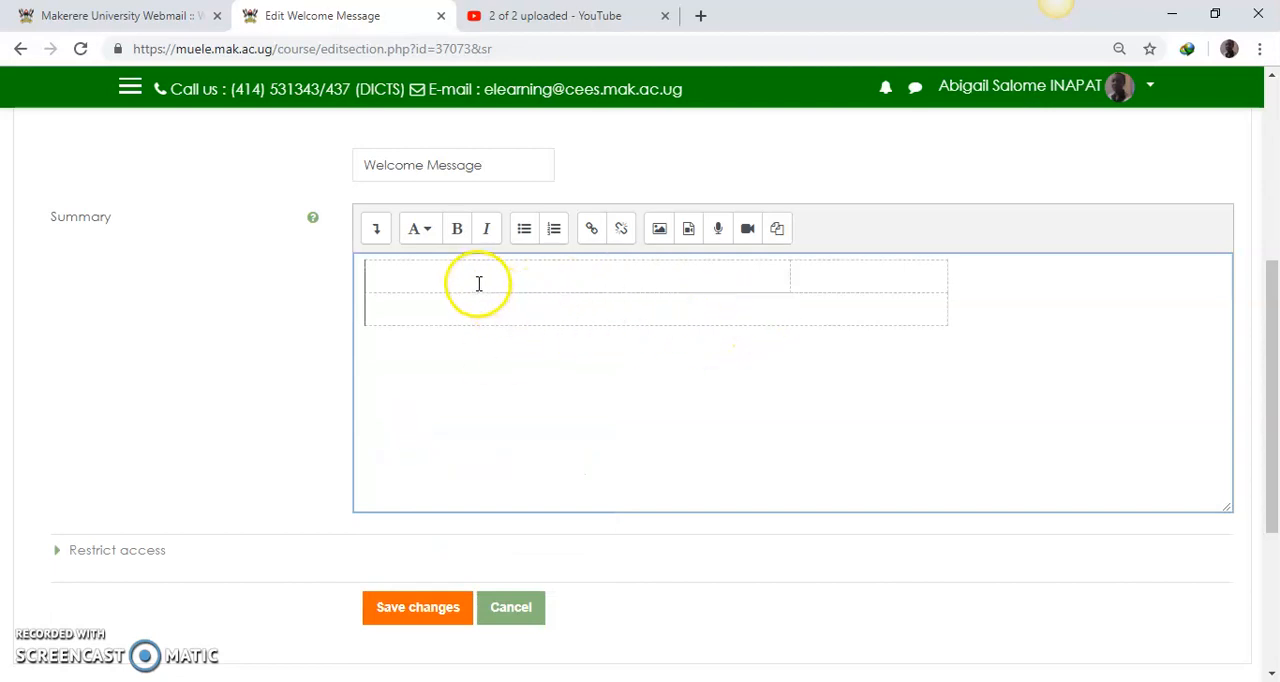
Step: Switch to the Onlinisation Template document in Word and copy the Welcome Message text, from its heading through the course-type placeholder
{"action": "left_click", "coordinate": [789, 651]}
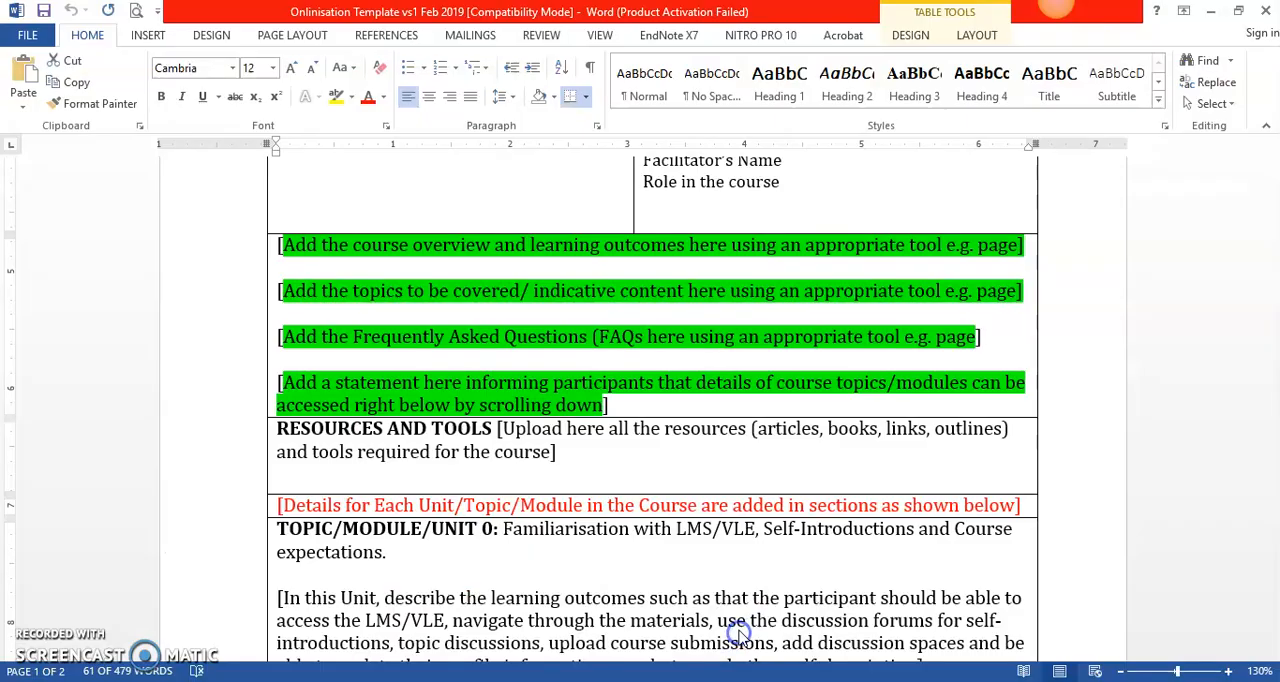
{"action": "left_click_drag", "start_coordinate": [1271, 334], "coordinate": [1274, 259]}
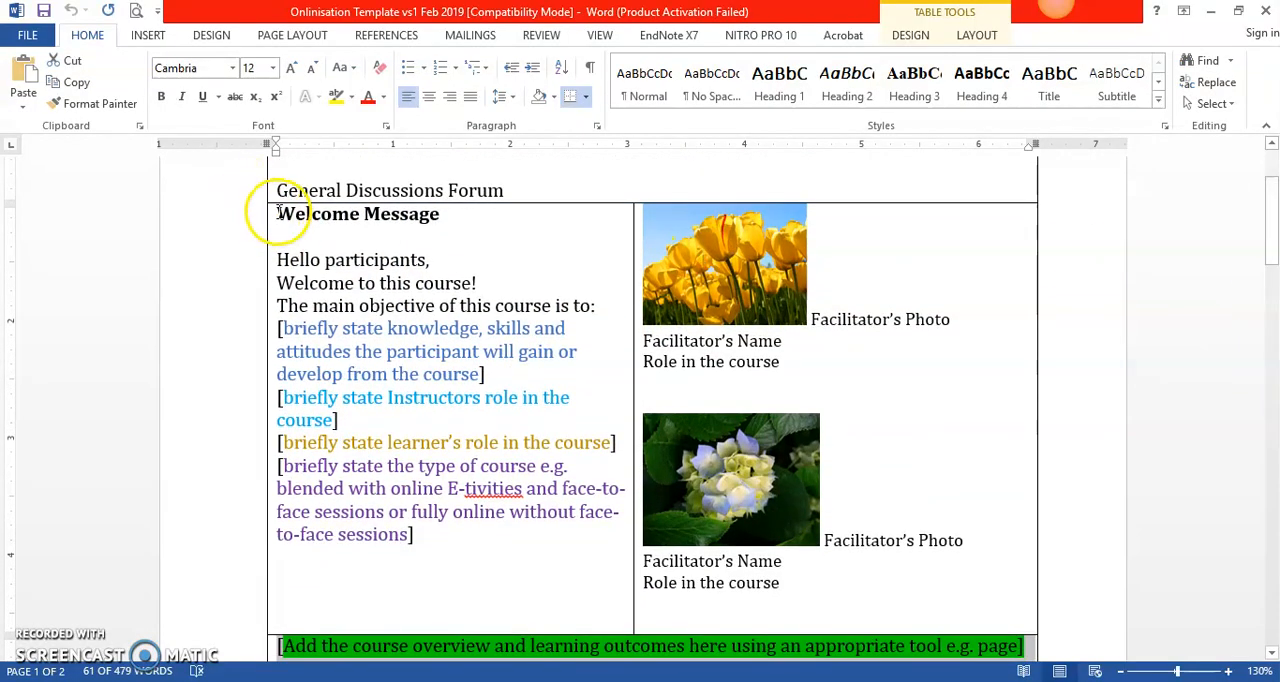
{"action": "left_click_drag", "start_coordinate": [279, 213], "coordinate": [431, 549]}
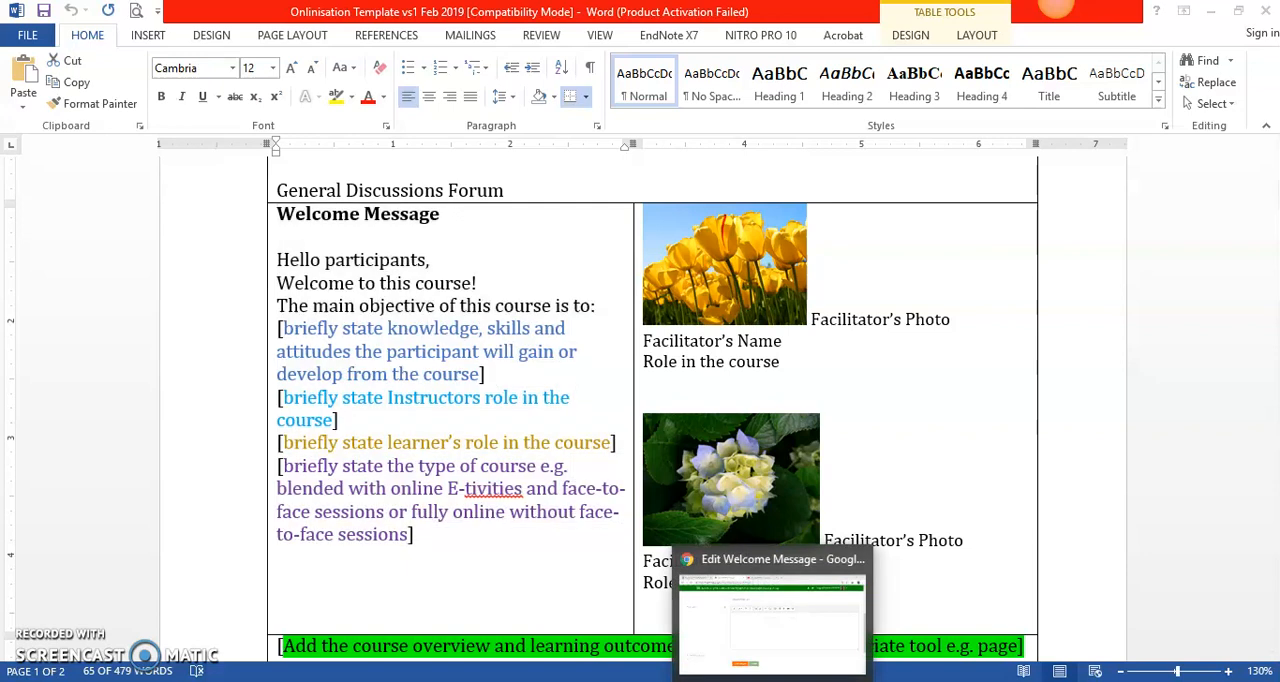
Step: Return to Chrome and paste the welcome text into the Summary table's wide first-row cell
{"action": "left_click", "coordinate": [766, 678]}
{"action": "left_click", "coordinate": [391, 276]}
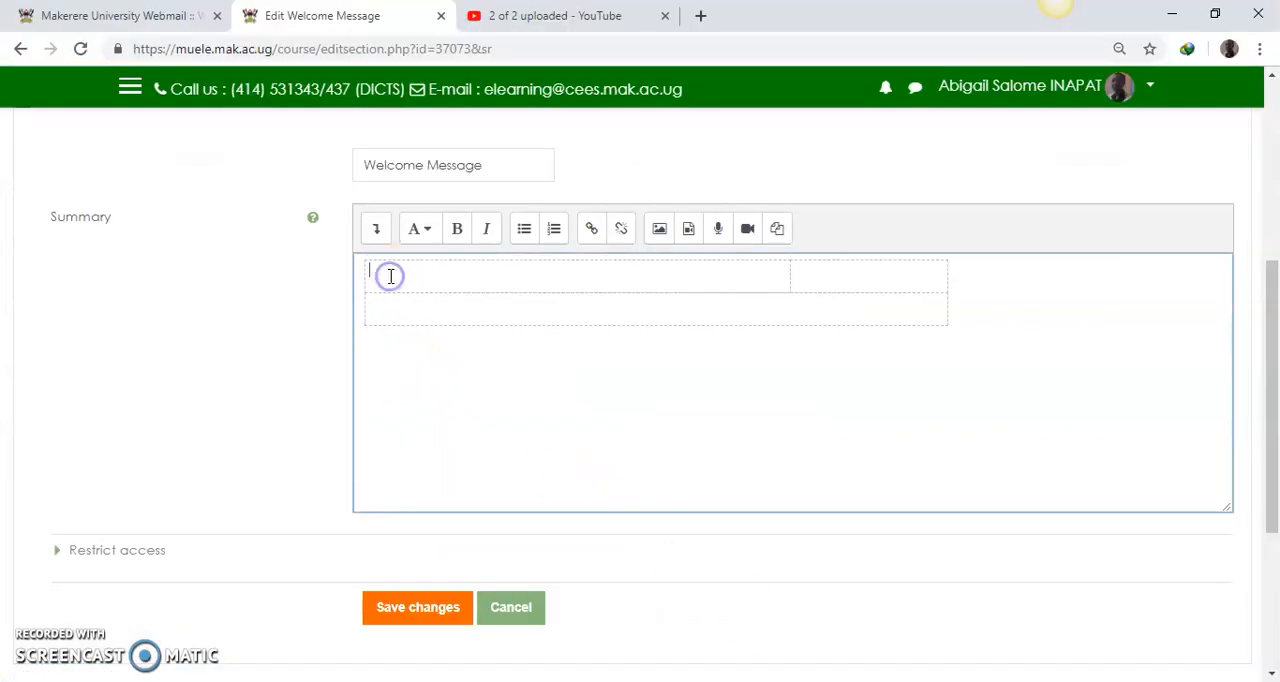
{"action": "right_click", "coordinate": [390, 274]}
{"action": "left_click", "coordinate": [442, 420]}
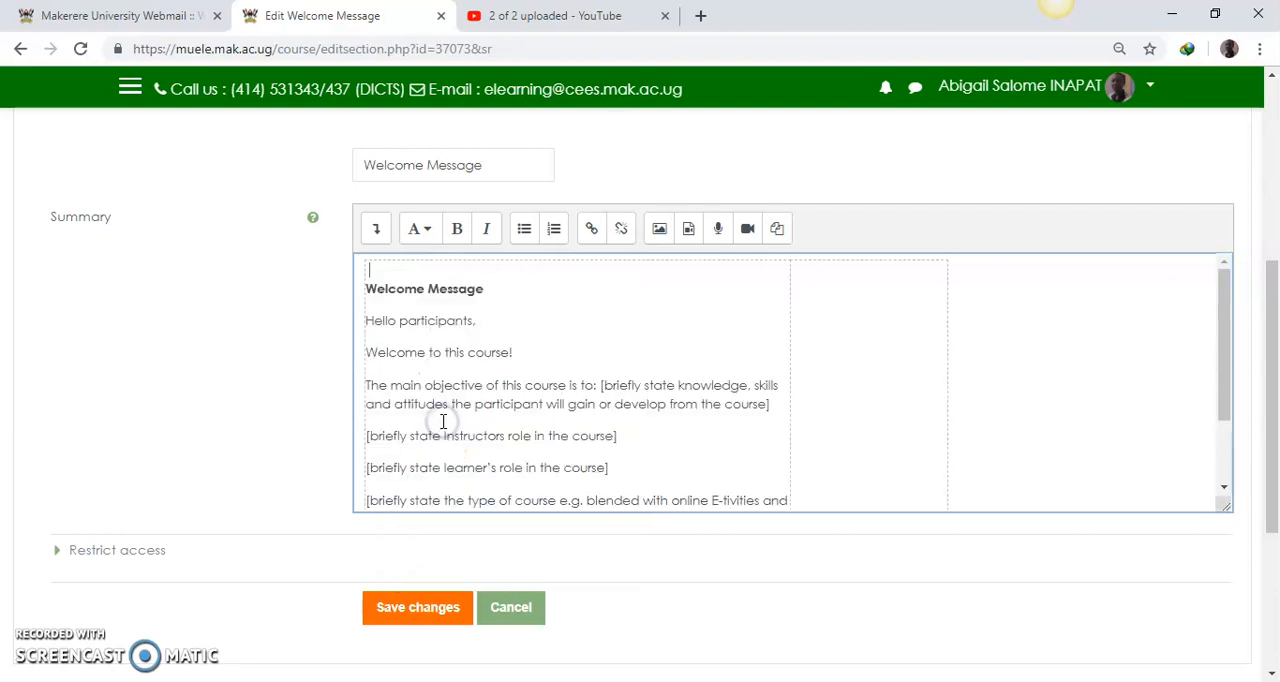
Step: Switch to the Onlinisation Template in Word and copy the four green-highlighted placeholders, from course overview to the scrolling-down statement
{"action": "left_click_drag", "start_coordinate": [1229, 337], "coordinate": [1111, 331]}
{"action": "left_click", "coordinate": [855, 307]}
{"action": "left_click", "coordinate": [875, 306]}
{"action": "left_click_drag", "start_coordinate": [1227, 372], "coordinate": [1229, 429]}
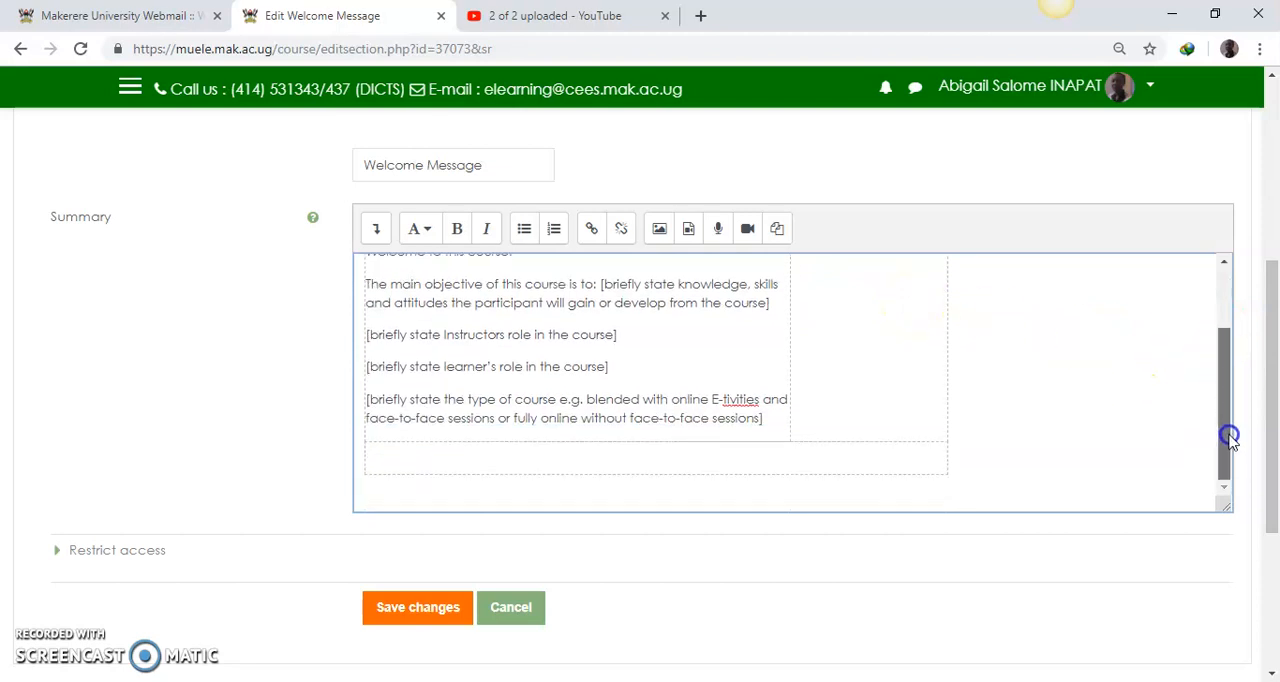
{"action": "left_click", "coordinate": [402, 466]}
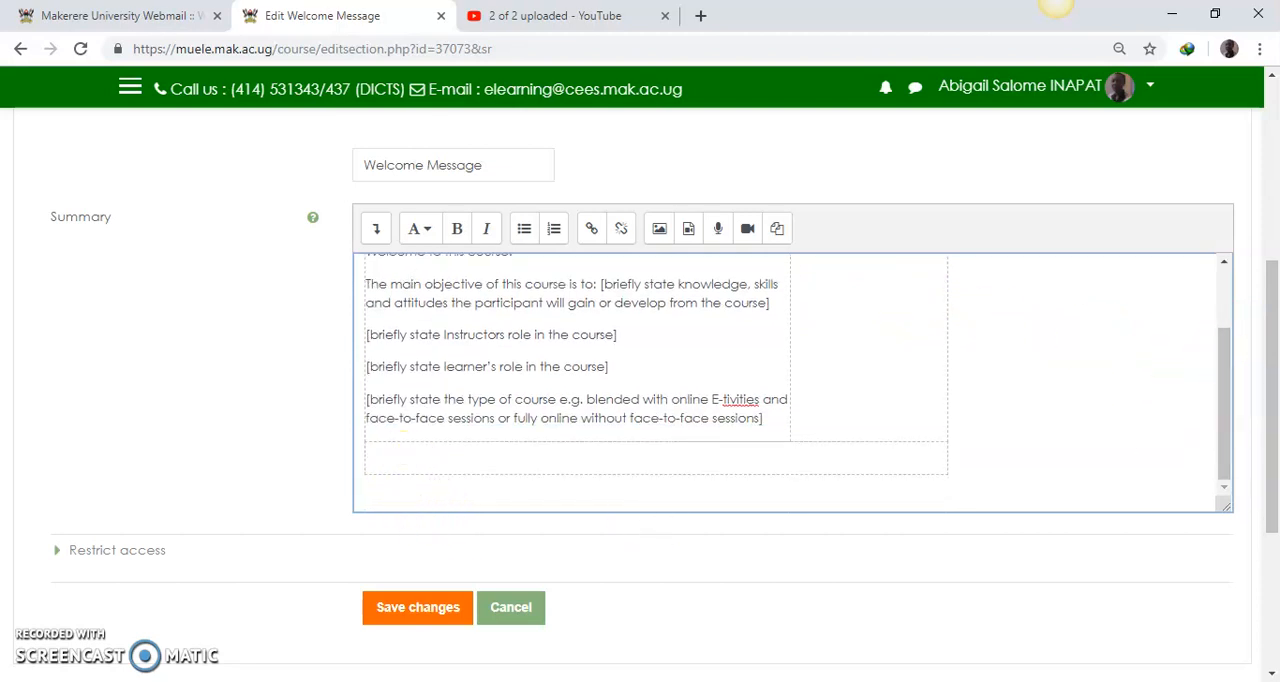
{"action": "left_click", "coordinate": [670, 625]}
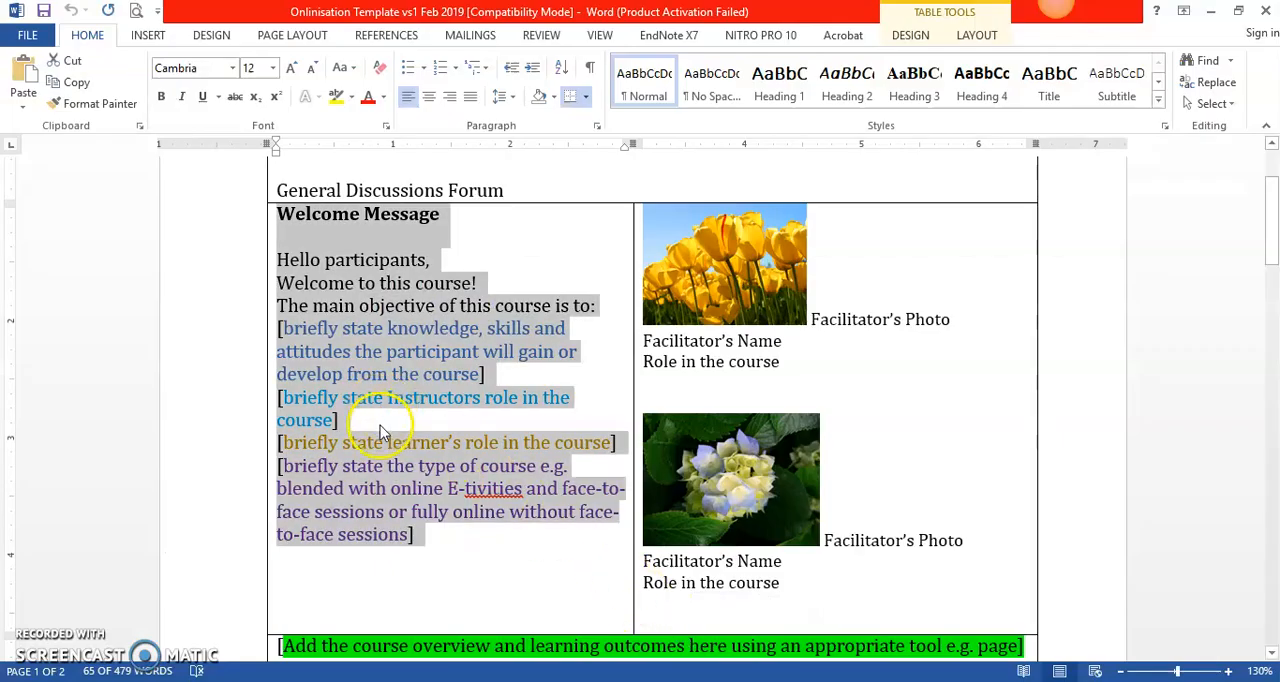
{"action": "scroll", "coordinate": [380, 425], "scroll_direction": "down", "scroll_amount": 5}
{"action": "left_click_drag", "start_coordinate": [278, 253], "coordinate": [633, 412]}
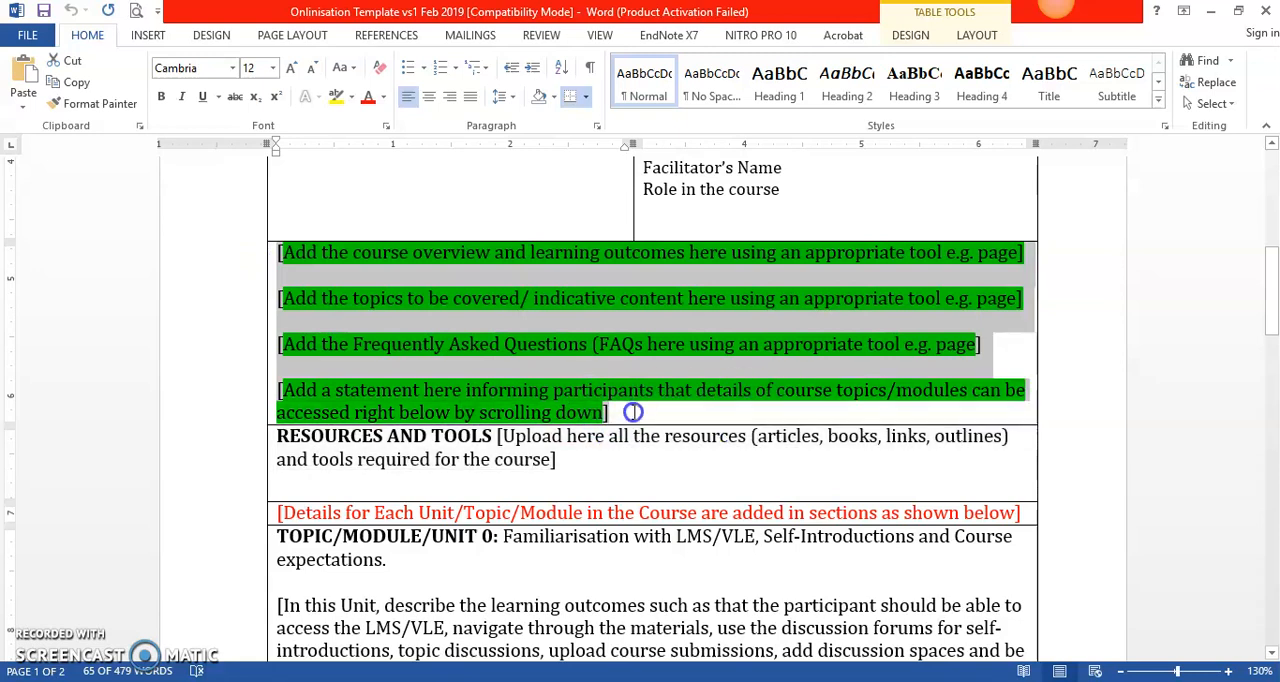
{"action": "right_click", "coordinate": [508, 300]}
{"action": "left_click", "coordinate": [550, 333]}
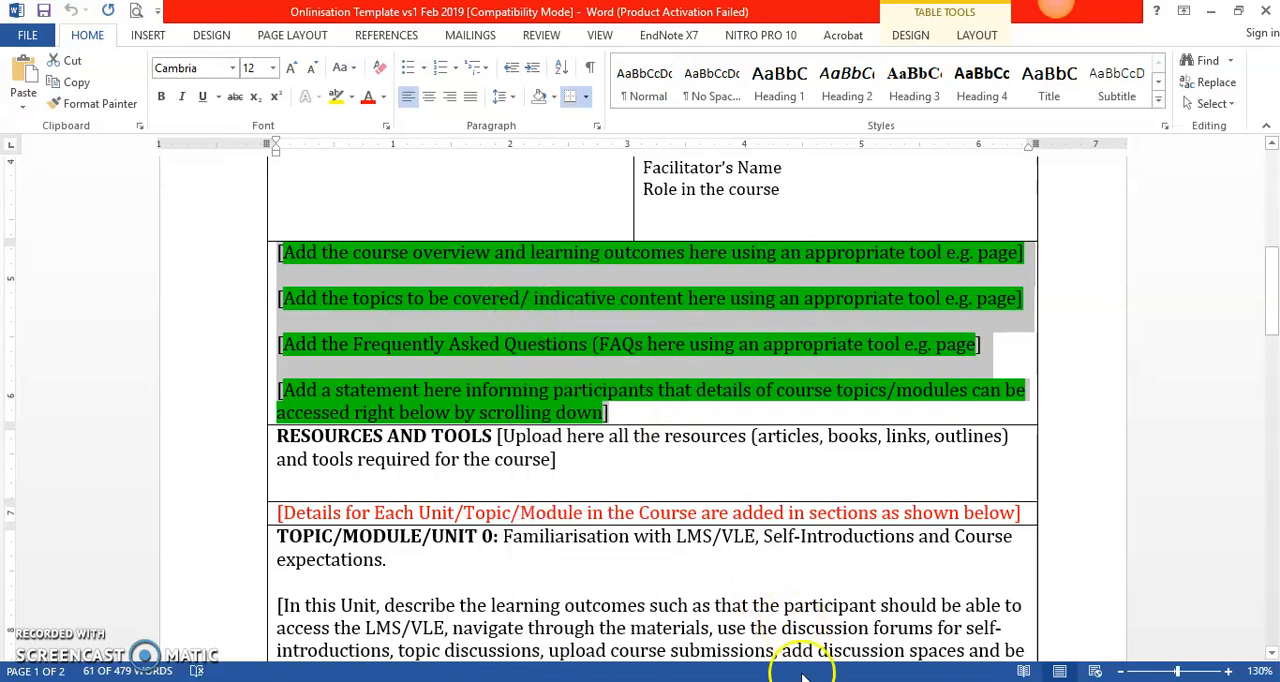
Step: Return to Chrome, paste the placeholders into the Summary table's full-width second row, and add a line break before the topics placeholder
{"action": "mouse_move", "coordinate": [815, 681]}
{"action": "left_click", "coordinate": [770, 681]}
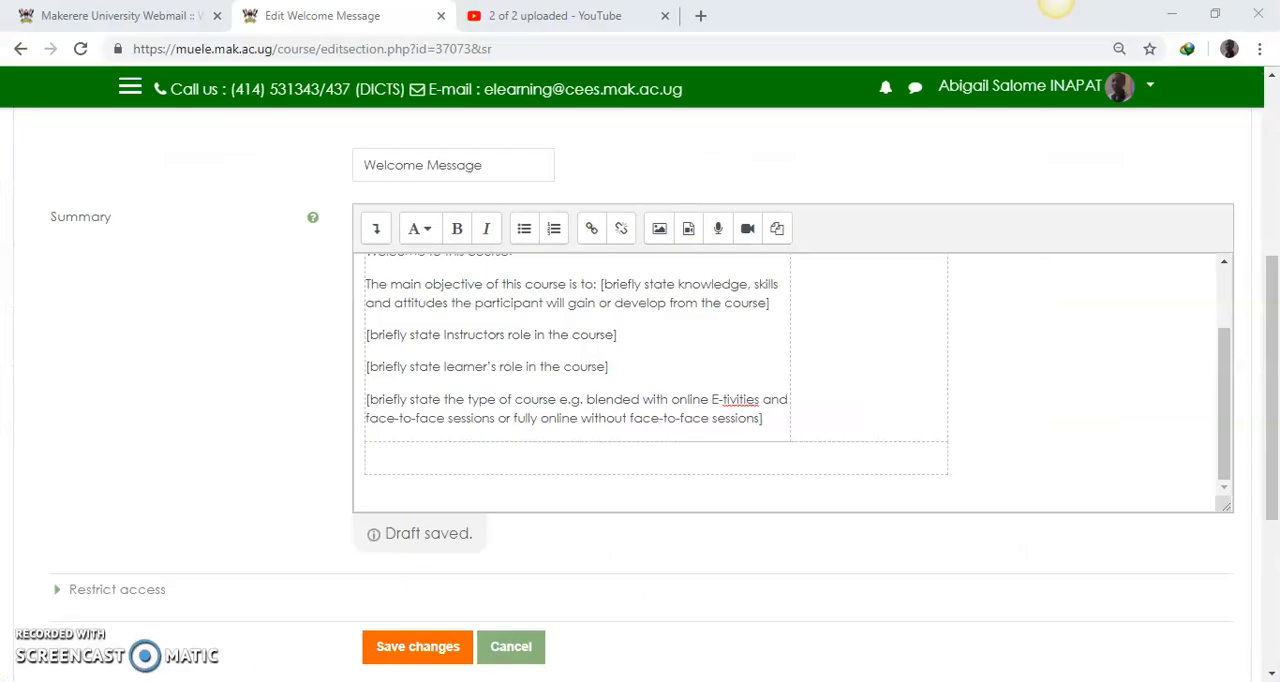
{"action": "right_click", "coordinate": [377, 455]}
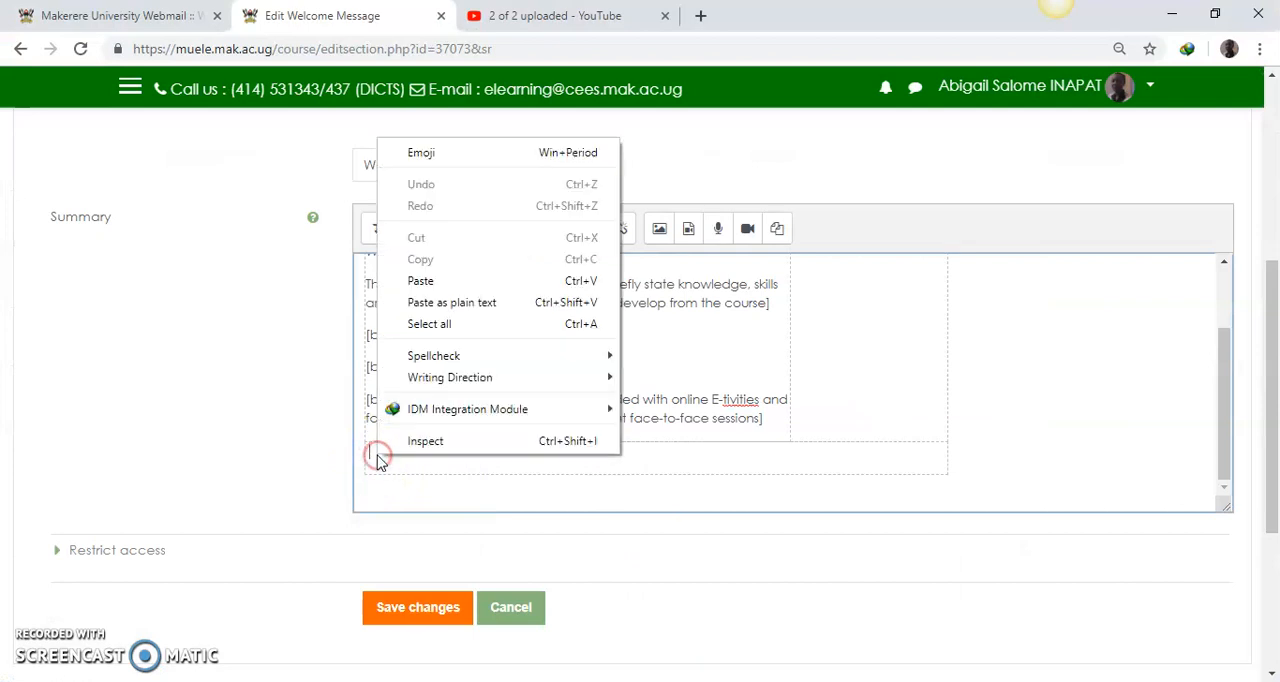
{"action": "left_click", "coordinate": [432, 284]}
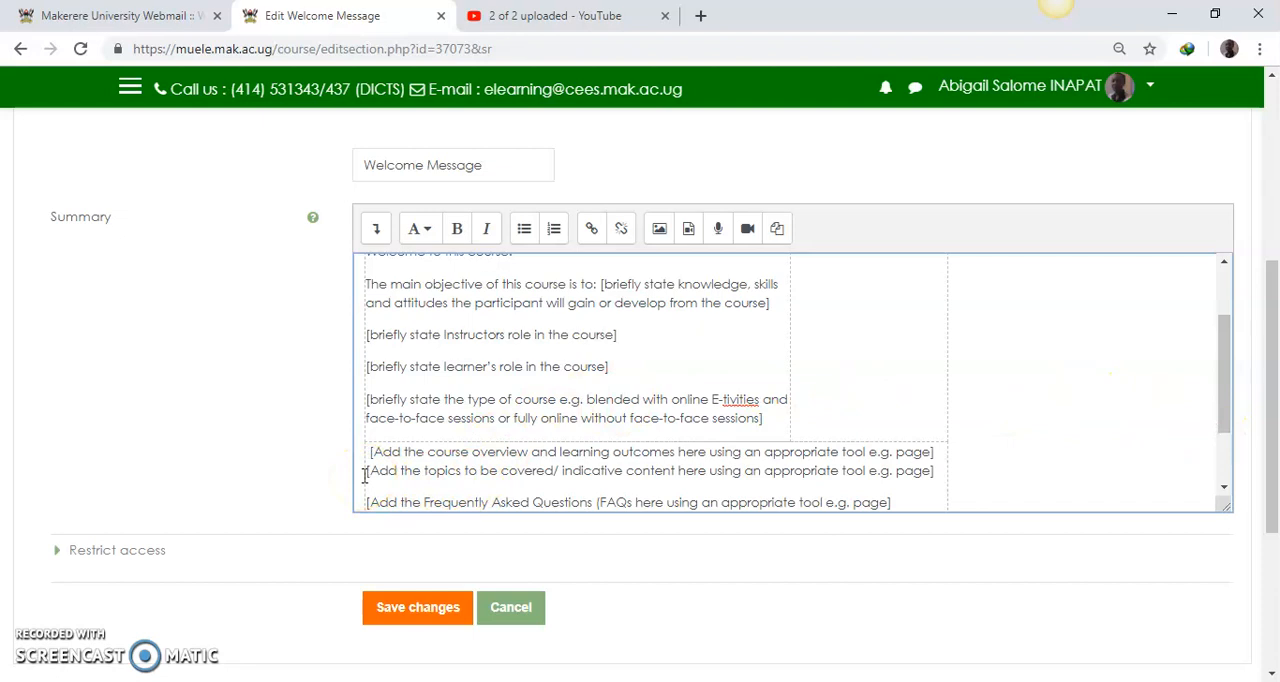
{"action": "key", "text": "Return"}
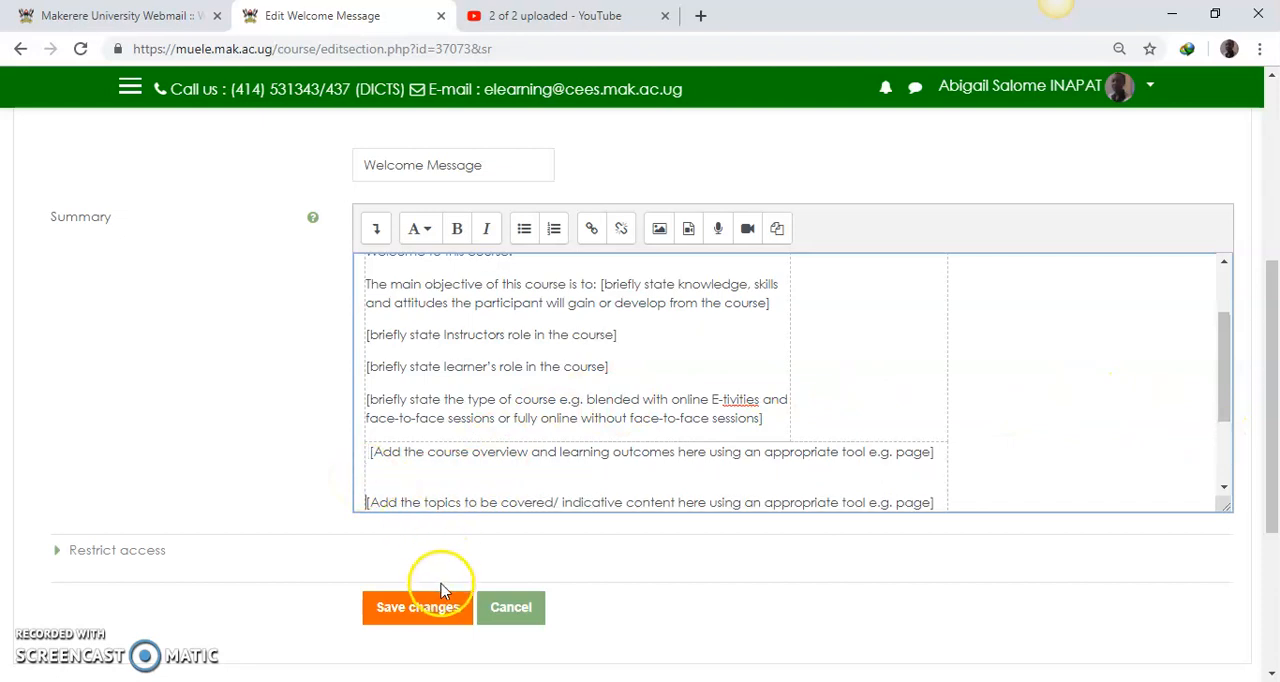
Step: Start inserting an image in the empty narrow cell beside the welcome text and open the file picker for uploading
{"action": "left_click_drag", "start_coordinate": [1226, 391], "coordinate": [1217, 337]}
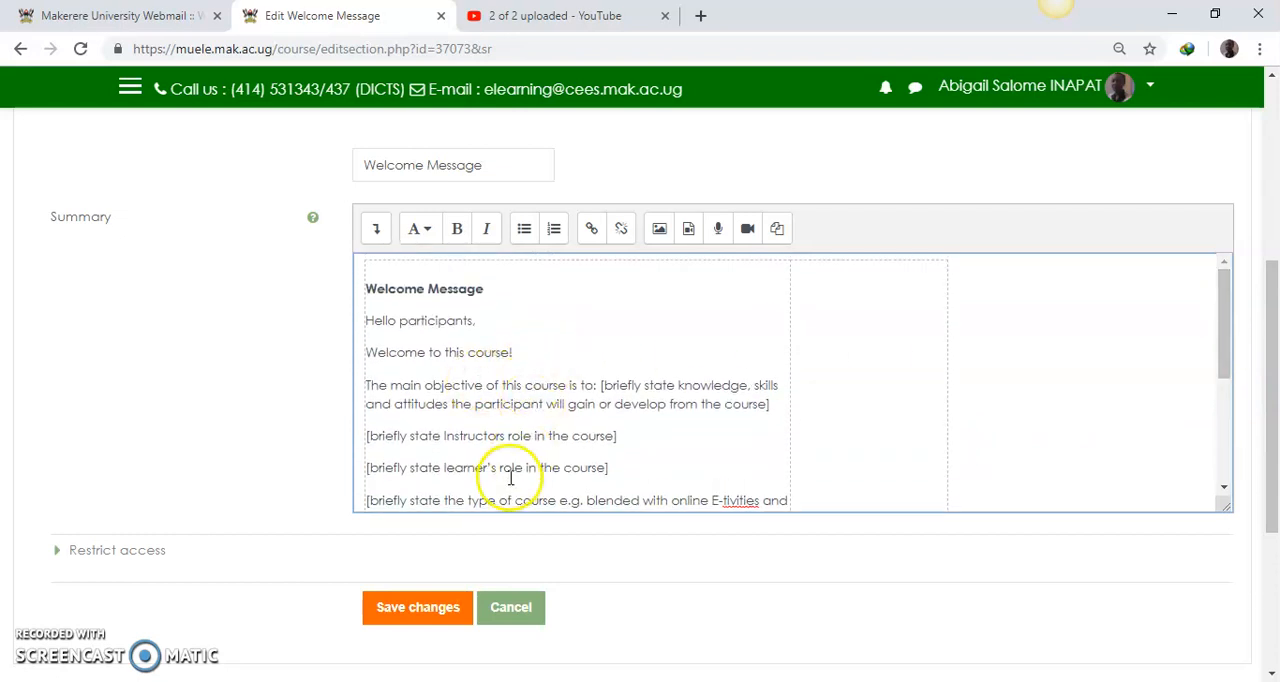
{"action": "left_click", "coordinate": [822, 289]}
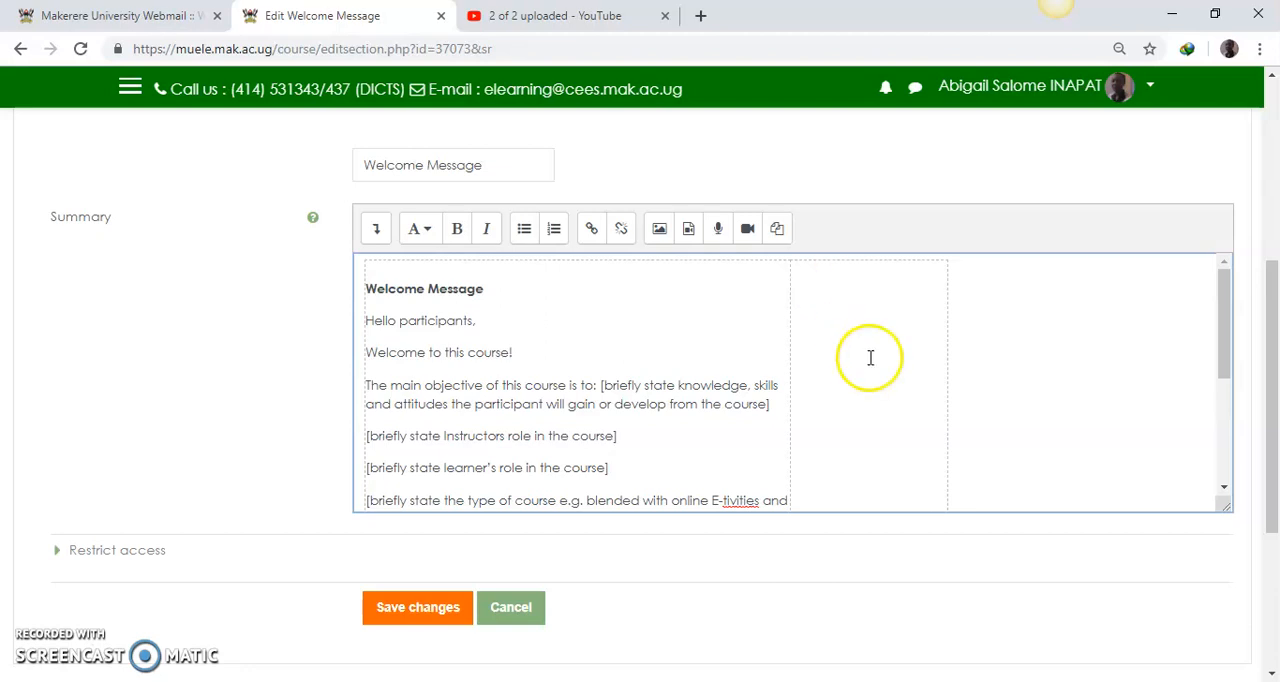
{"action": "mouse_move", "coordinate": [1273, 371]}
{"action": "left_mouse_down"}
{"action": "mouse_move", "coordinate": [1272, 337]}
{"action": "mouse_move", "coordinate": [1273, 385]}
{"action": "left_mouse_up"}
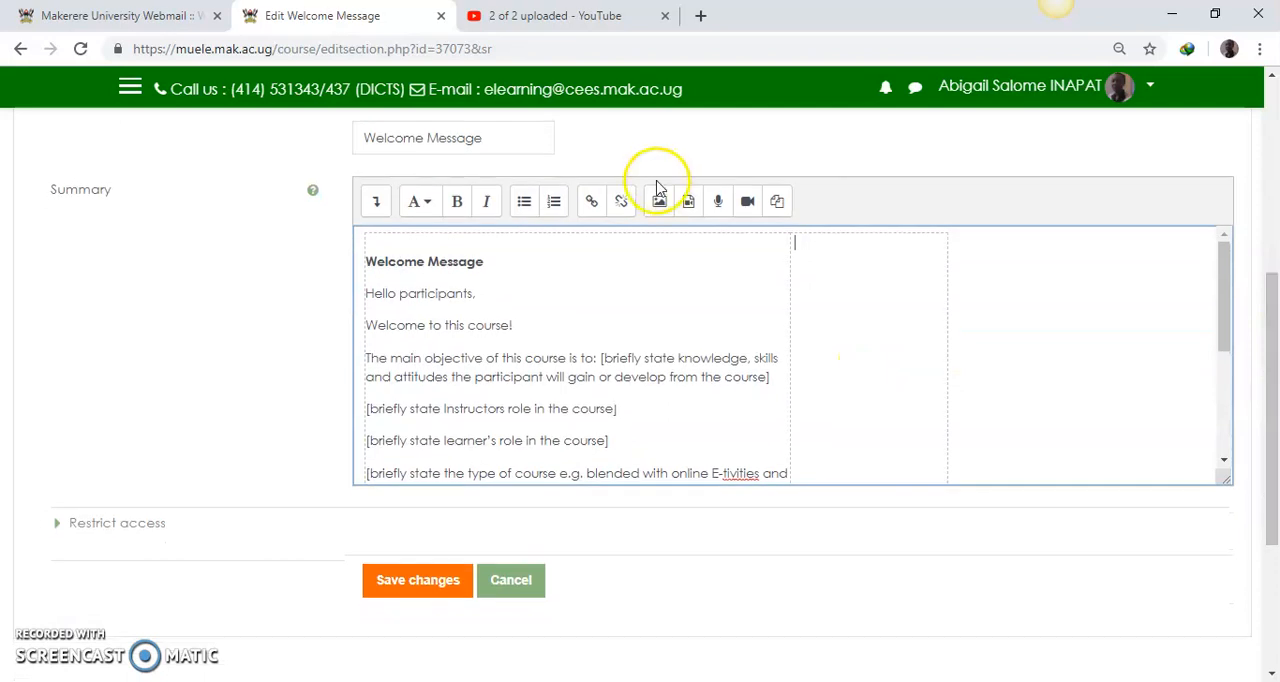
{"action": "left_click", "coordinate": [788, 247]}
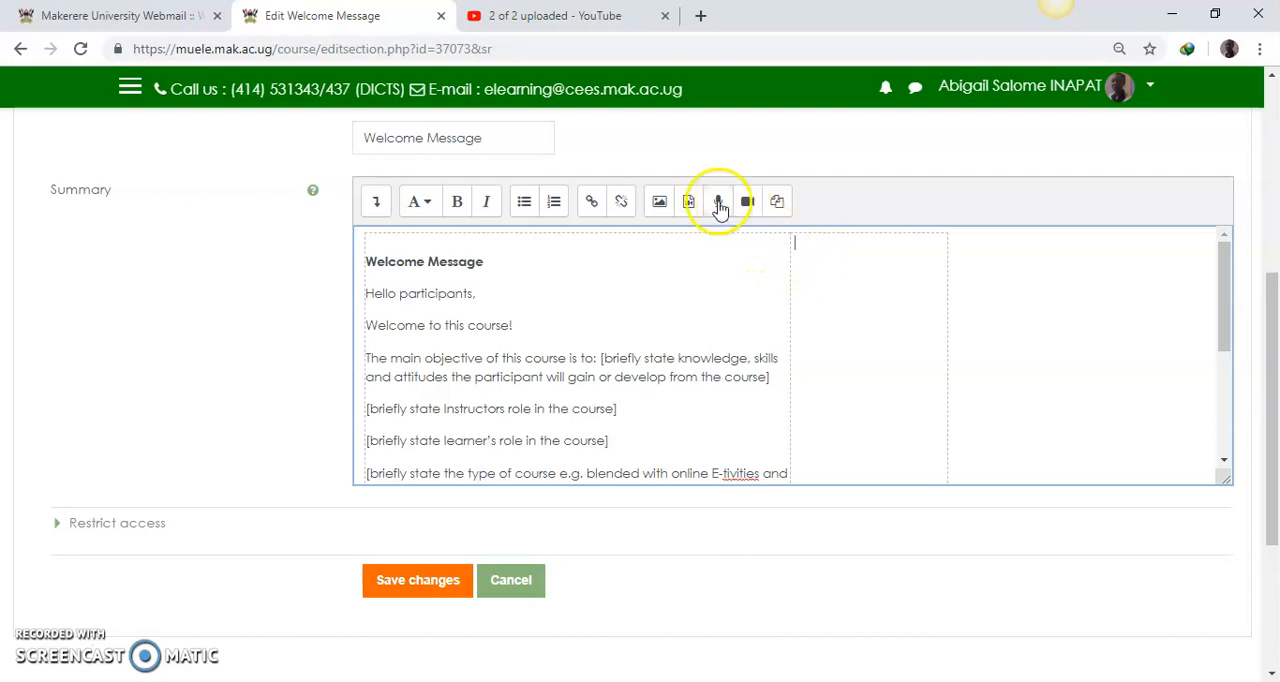
{"action": "left_click", "coordinate": [659, 205]}
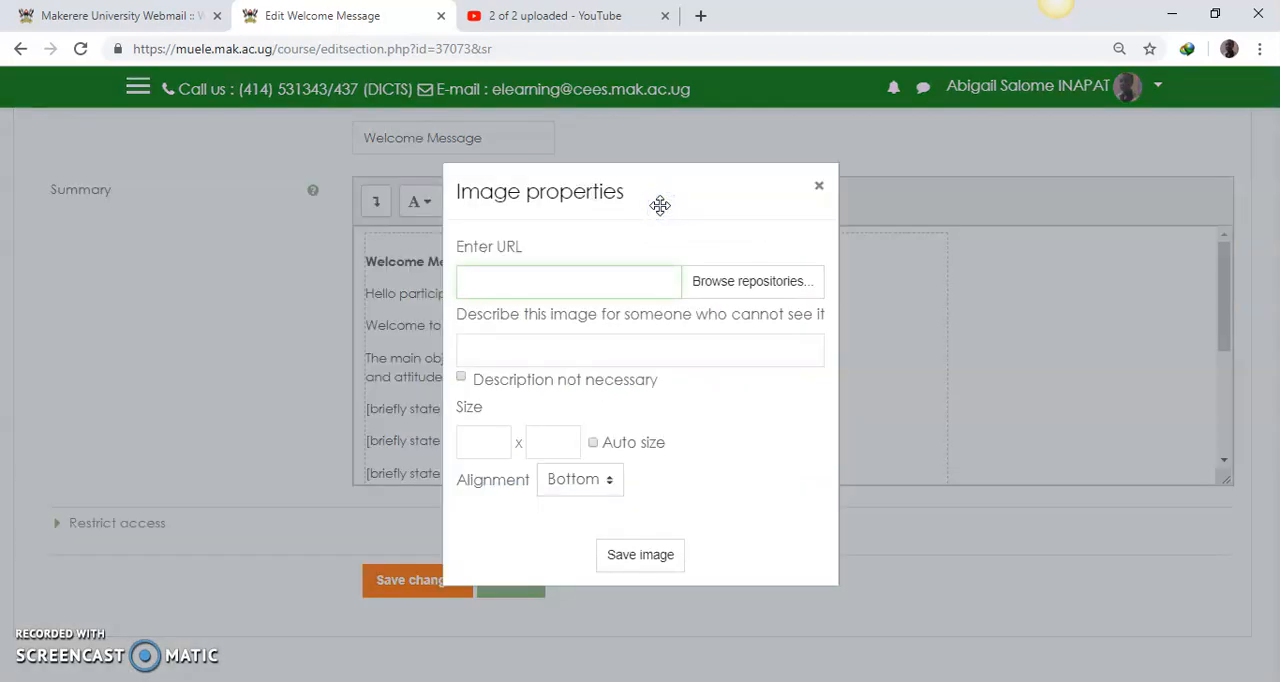
{"action": "left_click", "coordinate": [715, 287]}
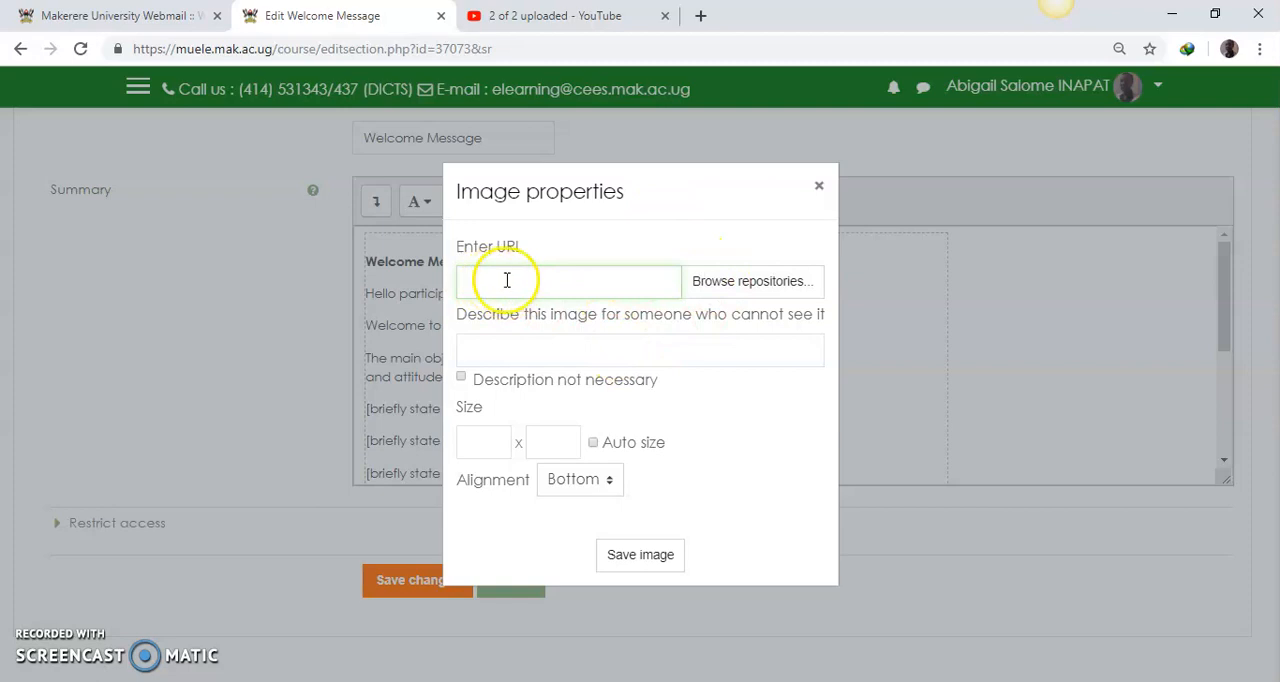
{"action": "left_click", "coordinate": [736, 288]}
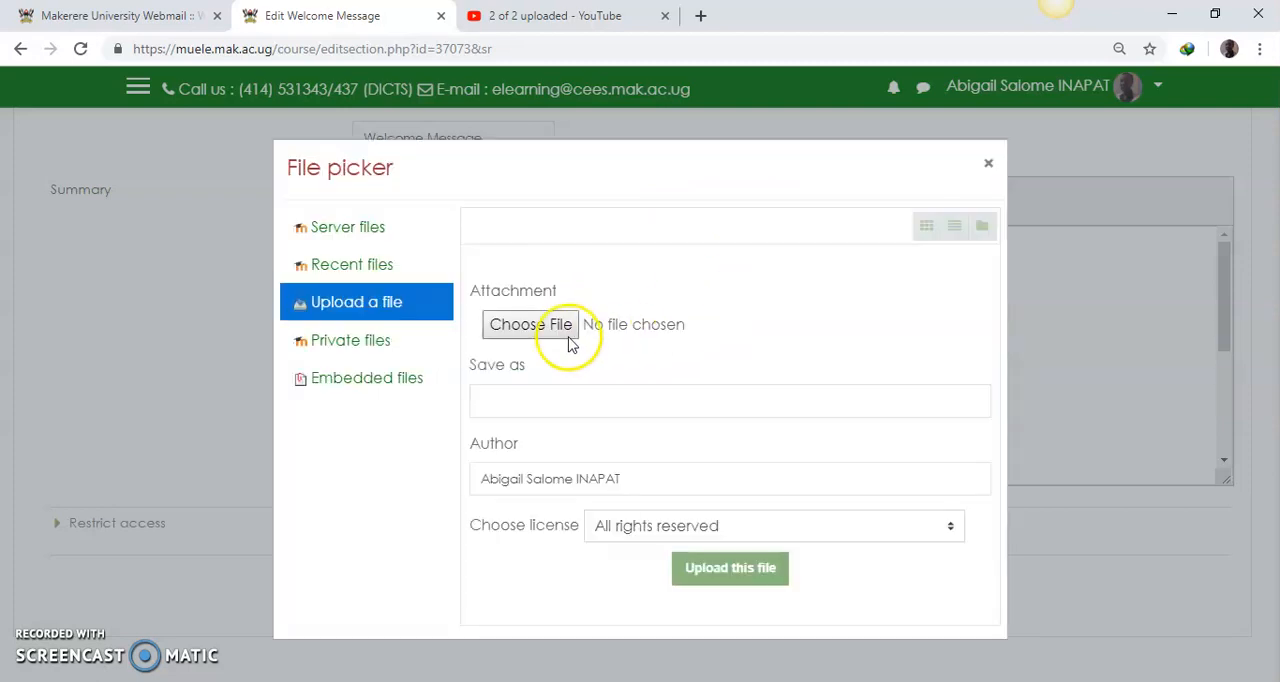
Step: Choose First Facilitator Photo.png from the Pictures folder and upload it as the image
{"action": "left_click", "coordinate": [515, 330]}
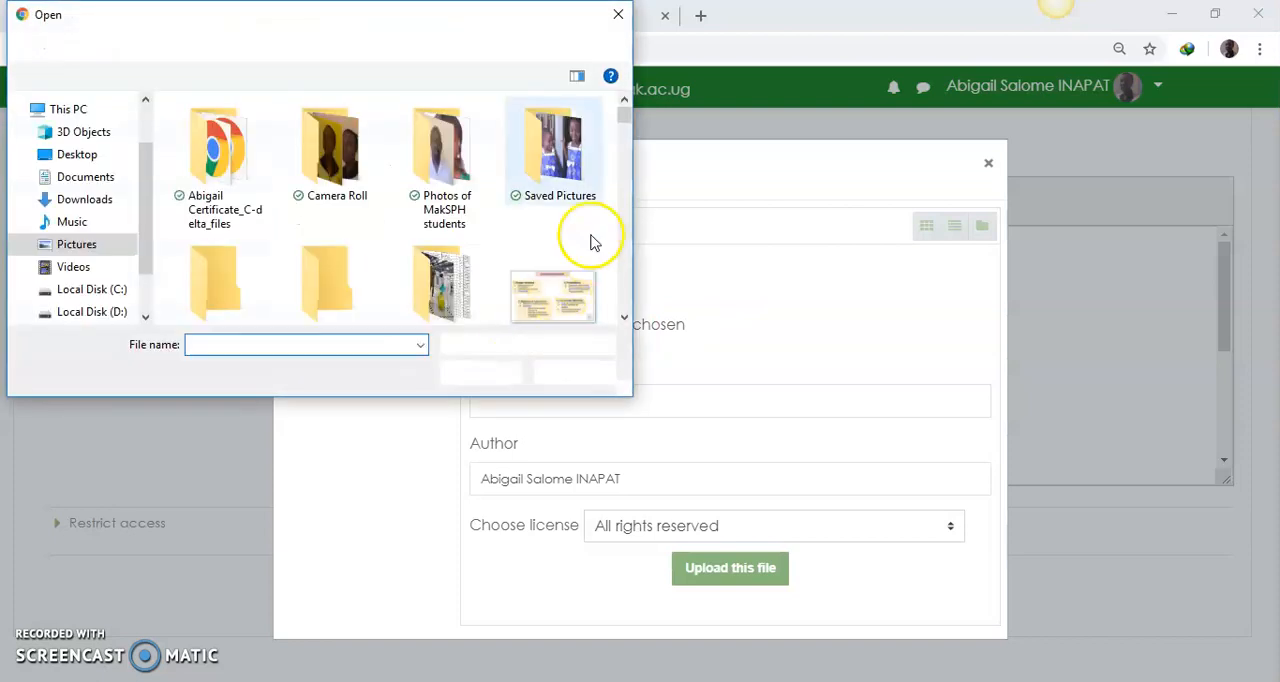
{"action": "left_click_drag", "start_coordinate": [623, 120], "coordinate": [617, 177]}
{"action": "left_click", "coordinate": [426, 265]}
{"action": "left_click", "coordinate": [474, 373]}
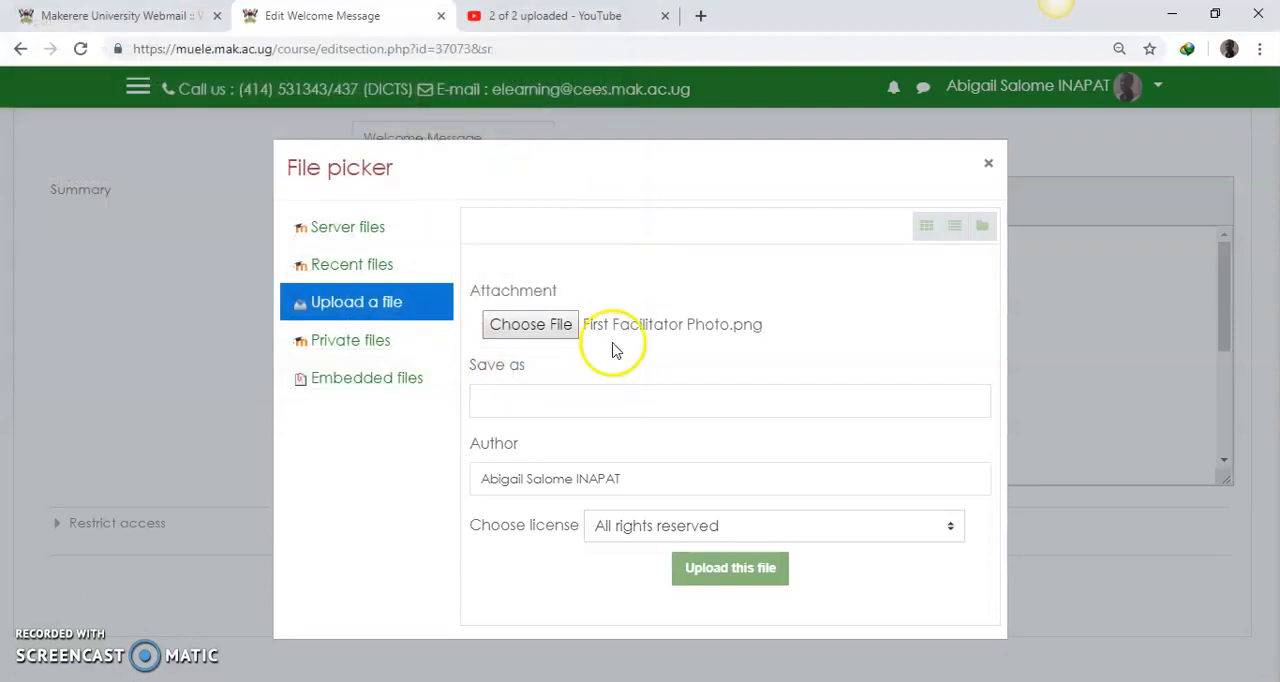
{"action": "left_click", "coordinate": [715, 575]}
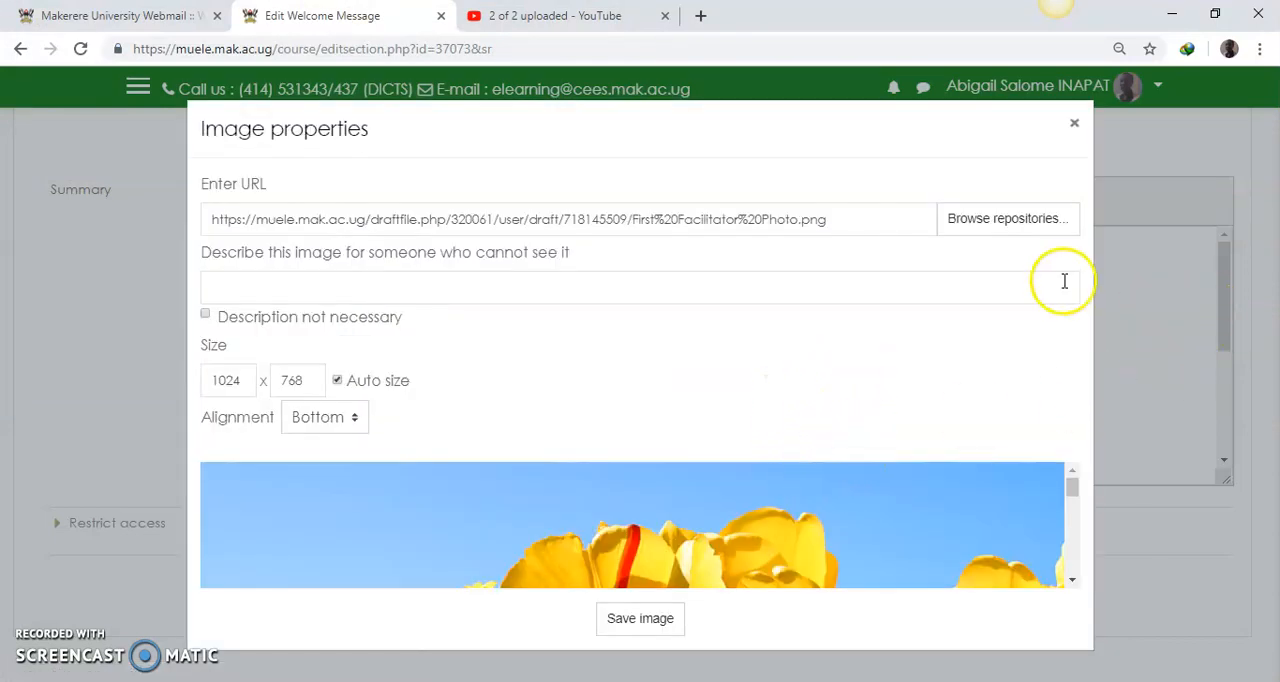
Step: Try widths of 500 and 250 for the first facilitator photo with automatic sizing and check each preview
{"action": "left_click_drag", "start_coordinate": [1072, 491], "coordinate": [1074, 510]}
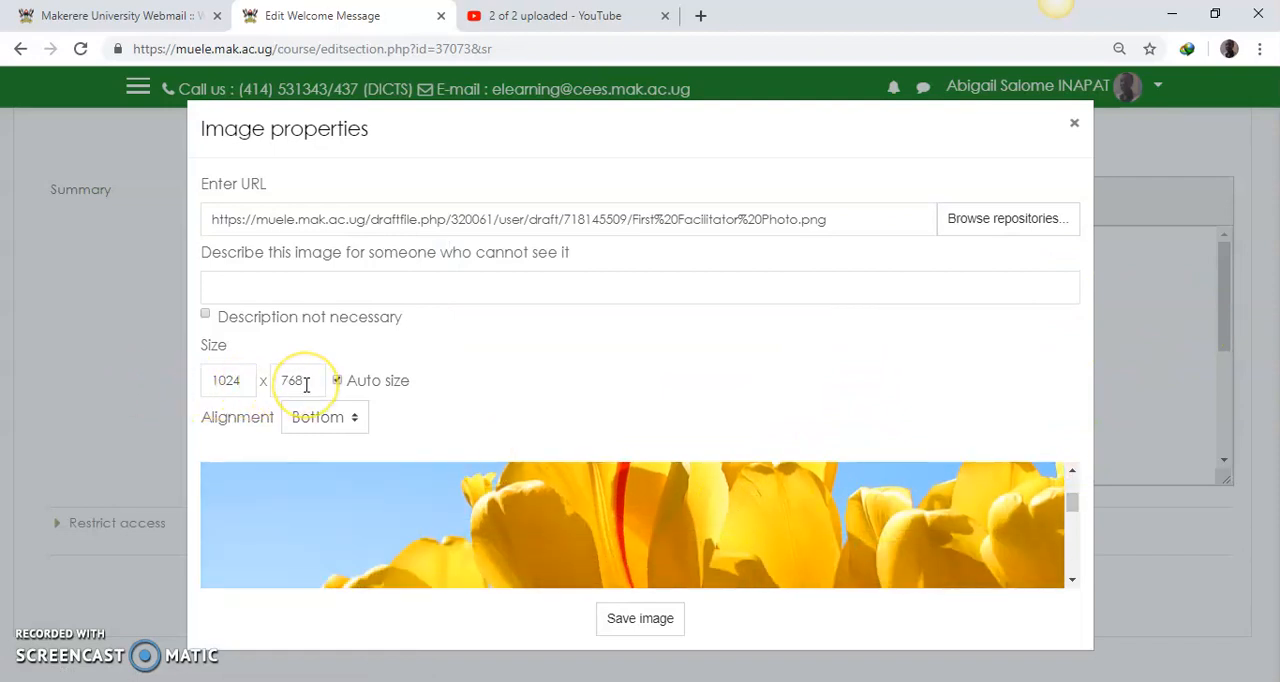
{"action": "left_click_drag", "start_coordinate": [242, 383], "coordinate": [220, 383]}
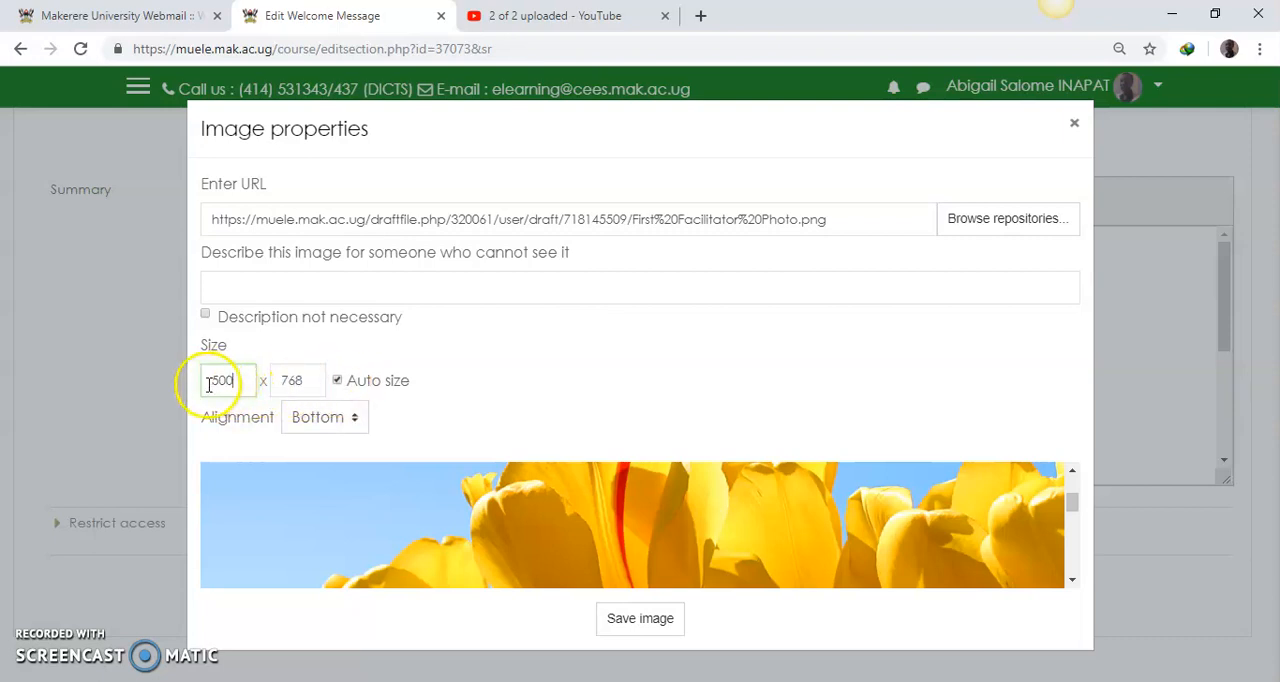
{"action": "left_click", "coordinate": [292, 380]}
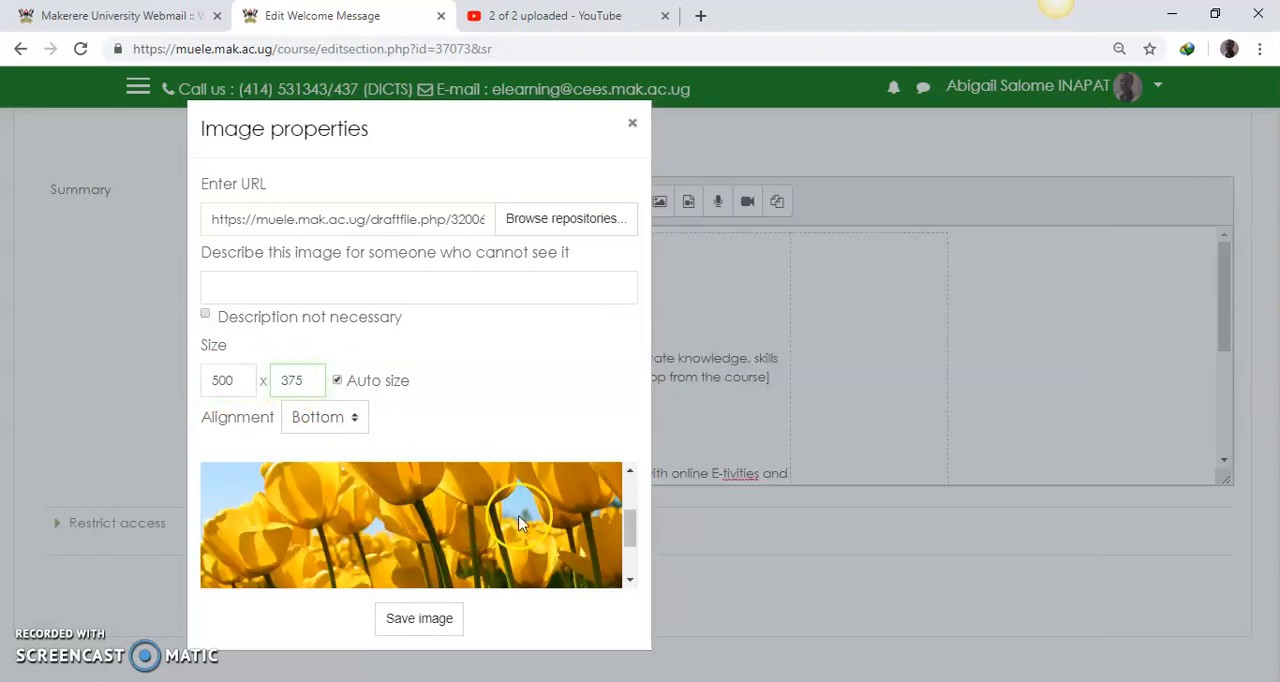
{"action": "left_click_drag", "start_coordinate": [632, 518], "coordinate": [632, 472]}
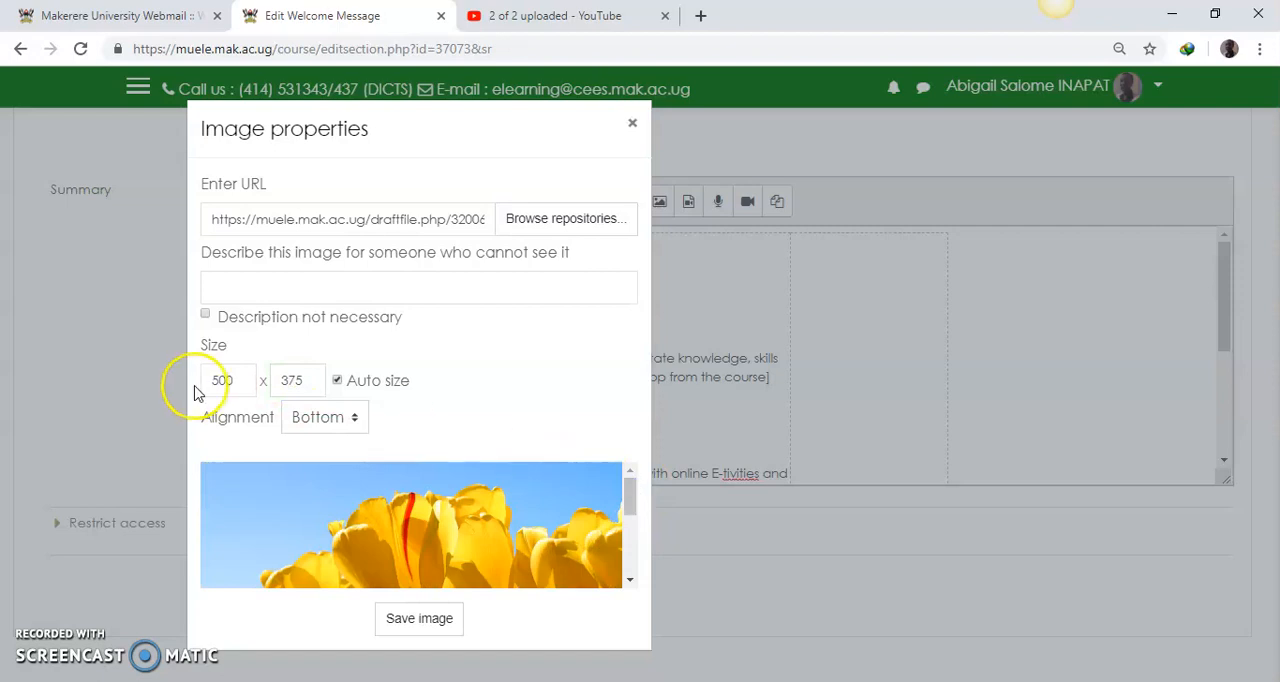
{"action": "double_click", "coordinate": [215, 381]}
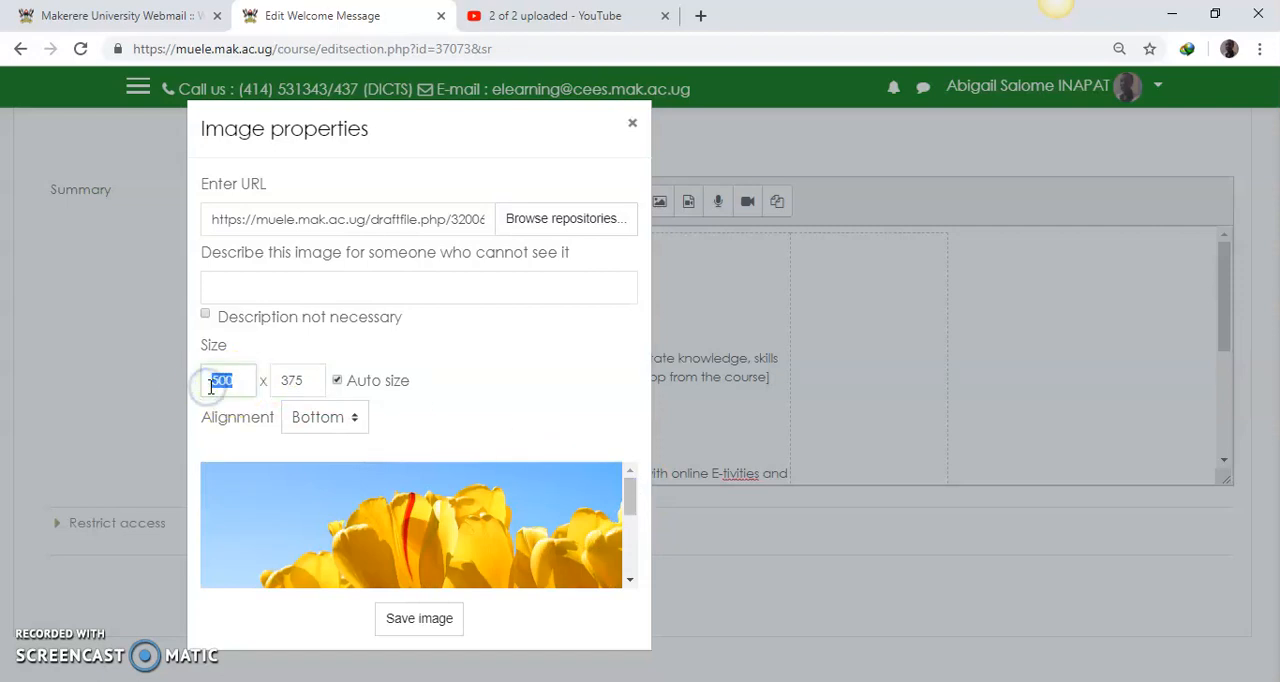
{"action": "type", "text": "250"}
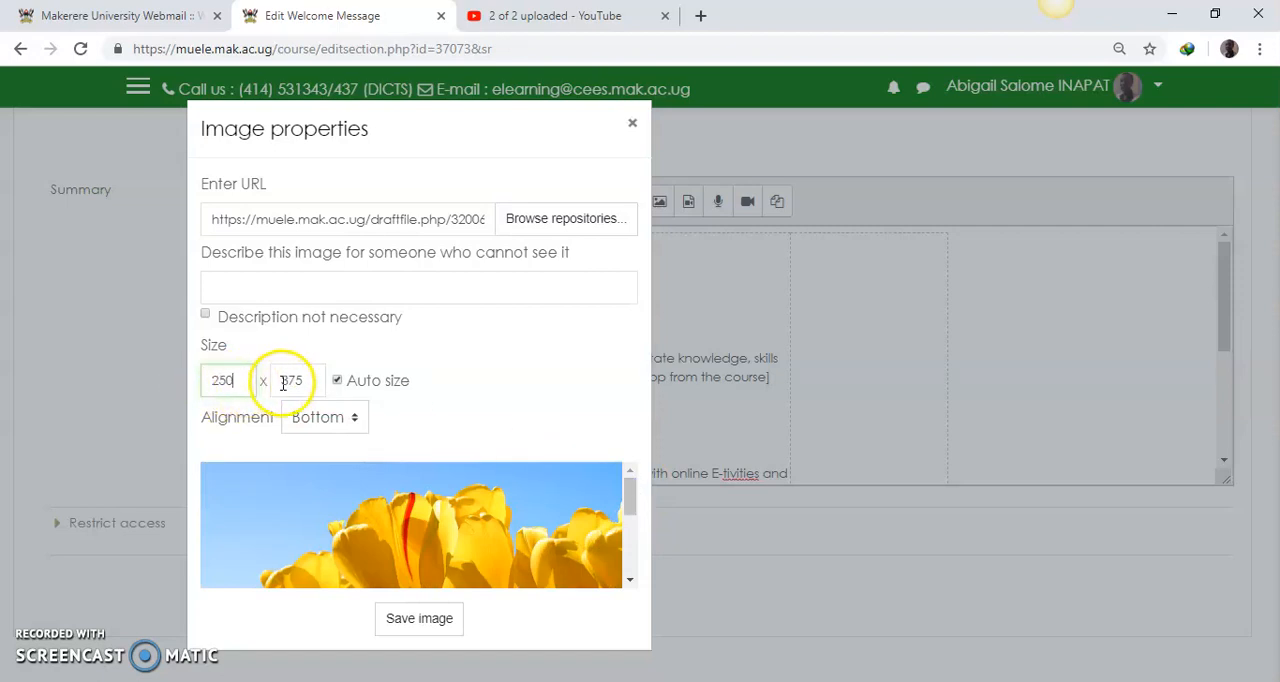
{"action": "left_click", "coordinate": [287, 381]}
{"action": "mouse_move", "coordinate": [563, 522]}
{"action": "left_mouse_down"}
{"action": "mouse_move", "coordinate": [563, 560]}
{"action": "mouse_move", "coordinate": [561, 511]}
{"action": "left_mouse_up"}
Step: Set the first facilitator photo's size to 200 x 150 with automatic sizing
{"action": "left_click", "coordinate": [225, 381]}
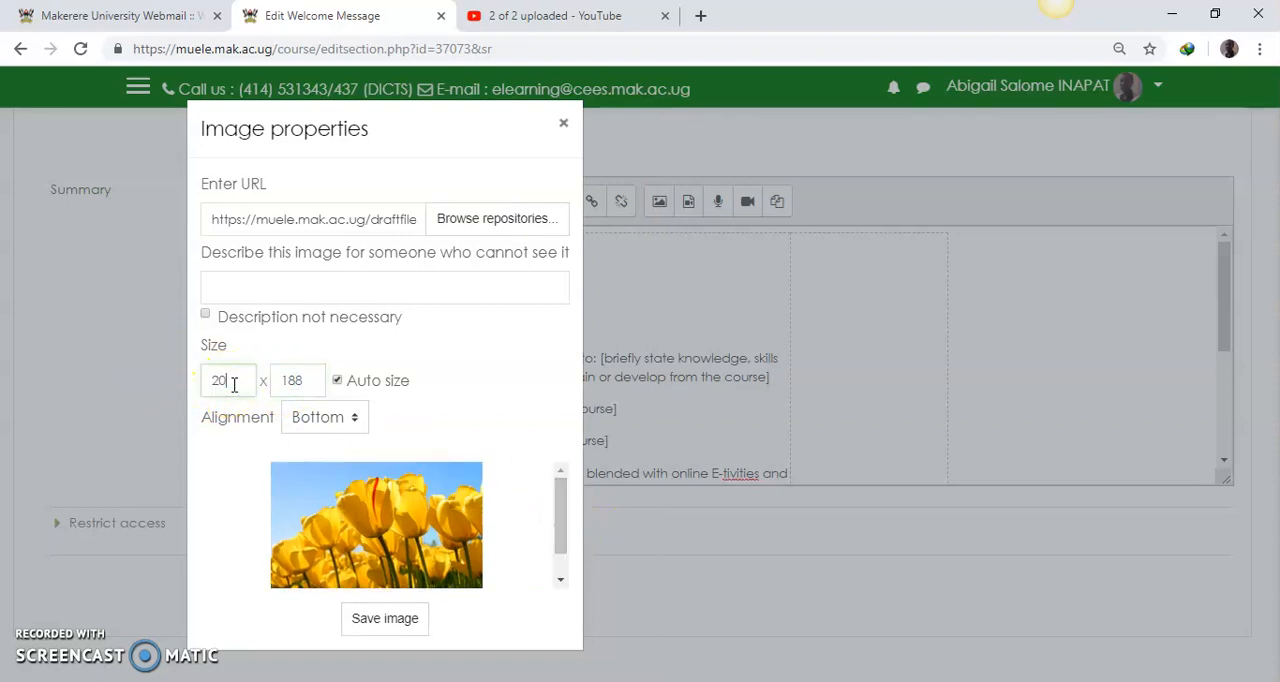
{"action": "left_click", "coordinate": [309, 381]}
{"action": "key", "text": "BackSpace"}
{"action": "key", "text": "BackSpace"}
{"action": "key", "text": "BackSpace"}
{"action": "type", "text": "150"}
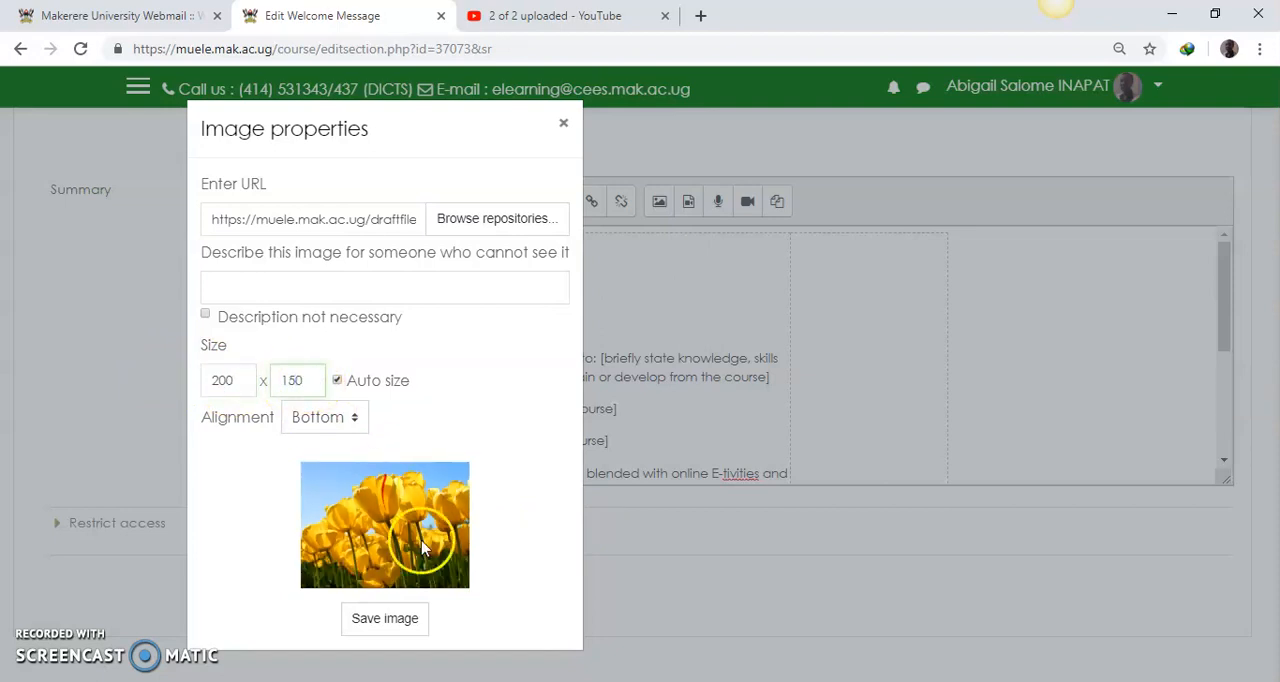
Step: Describe the first facilitator photo as "photo", mark the description as not necessary, and save the image into the cell
{"action": "left_click", "coordinate": [288, 285]}
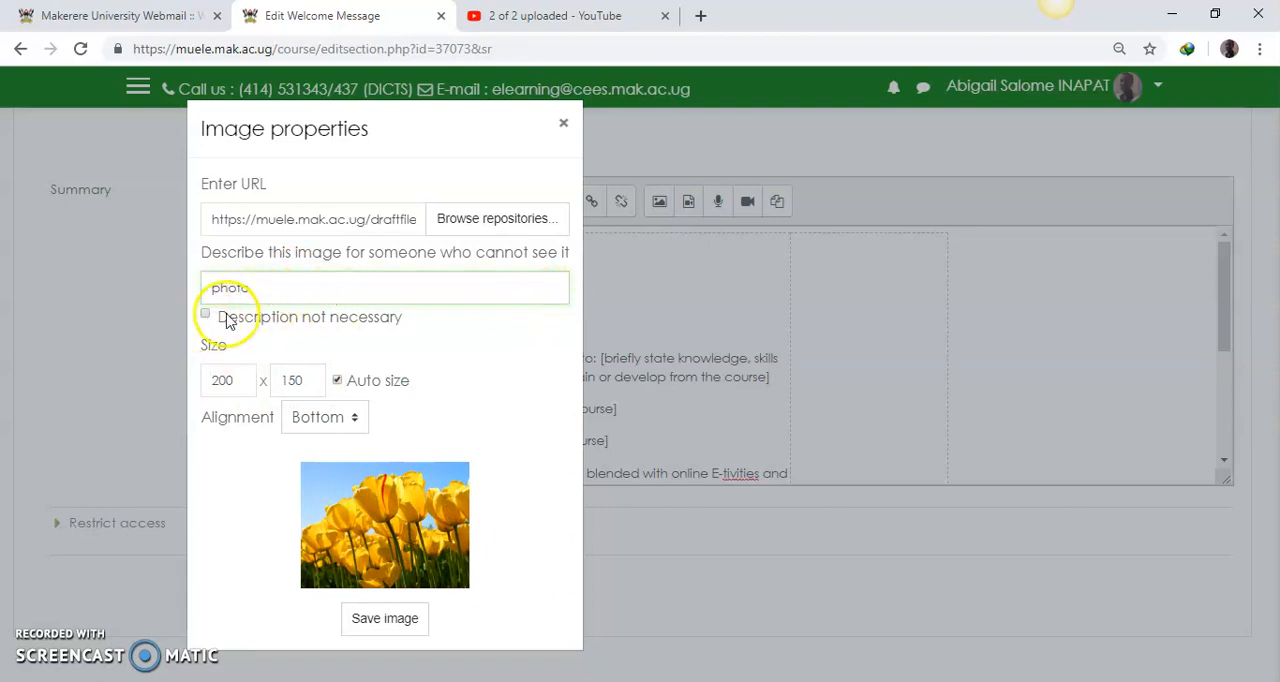
{"action": "left_click", "coordinate": [205, 315]}
{"action": "left_click", "coordinate": [461, 314]}
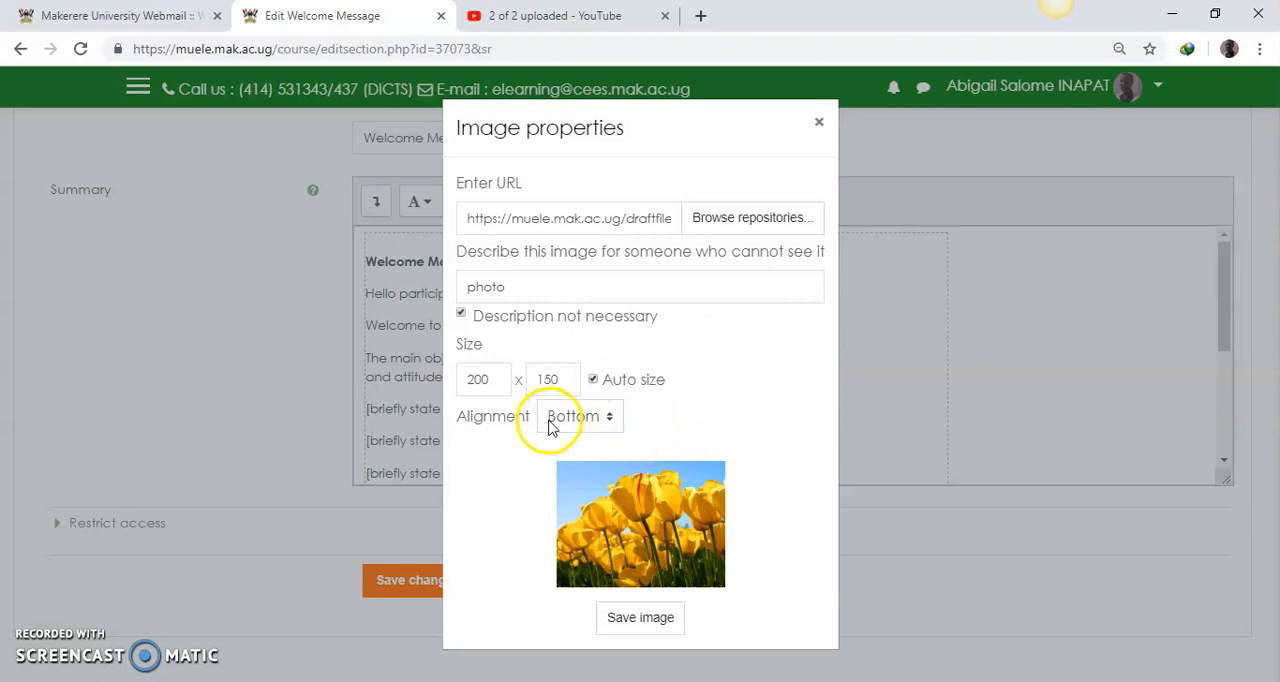
{"action": "left_click", "coordinate": [645, 622]}
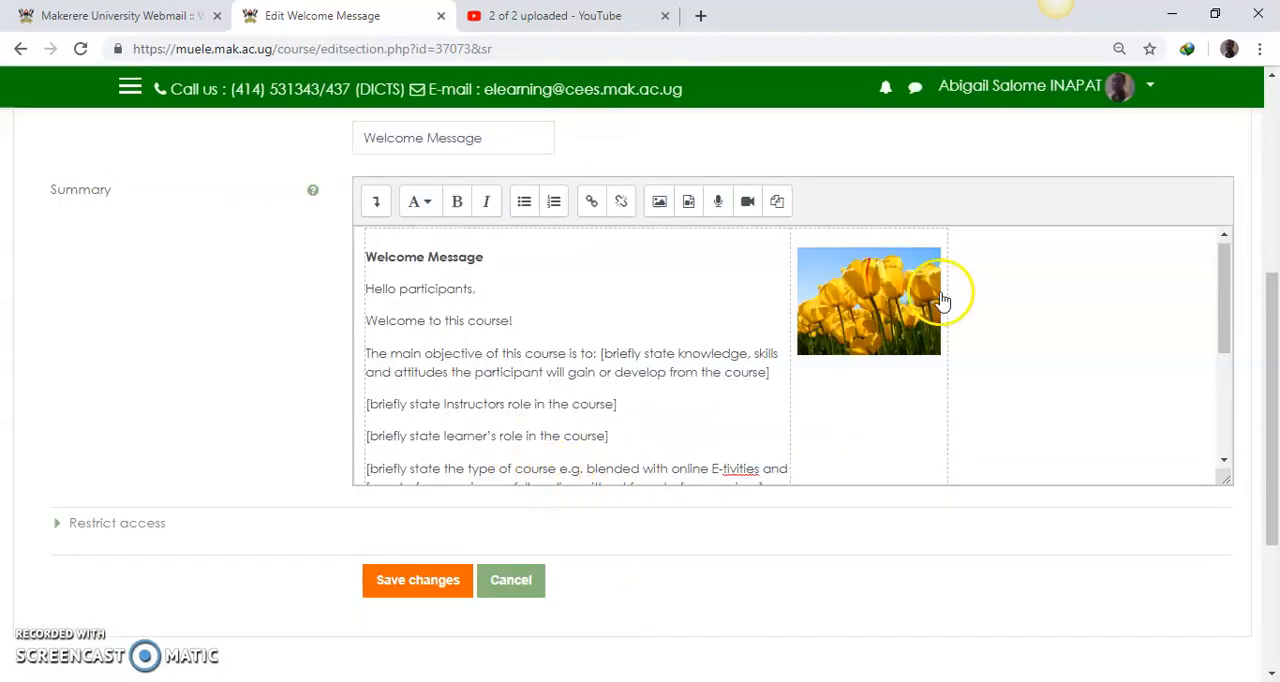
Step: Check the facilitator placeholders in the Word template and, back in Chrome, caption the tulip photo "Facilitator photo, Name and Role in the Course"
{"action": "left_click", "coordinate": [945, 336]}
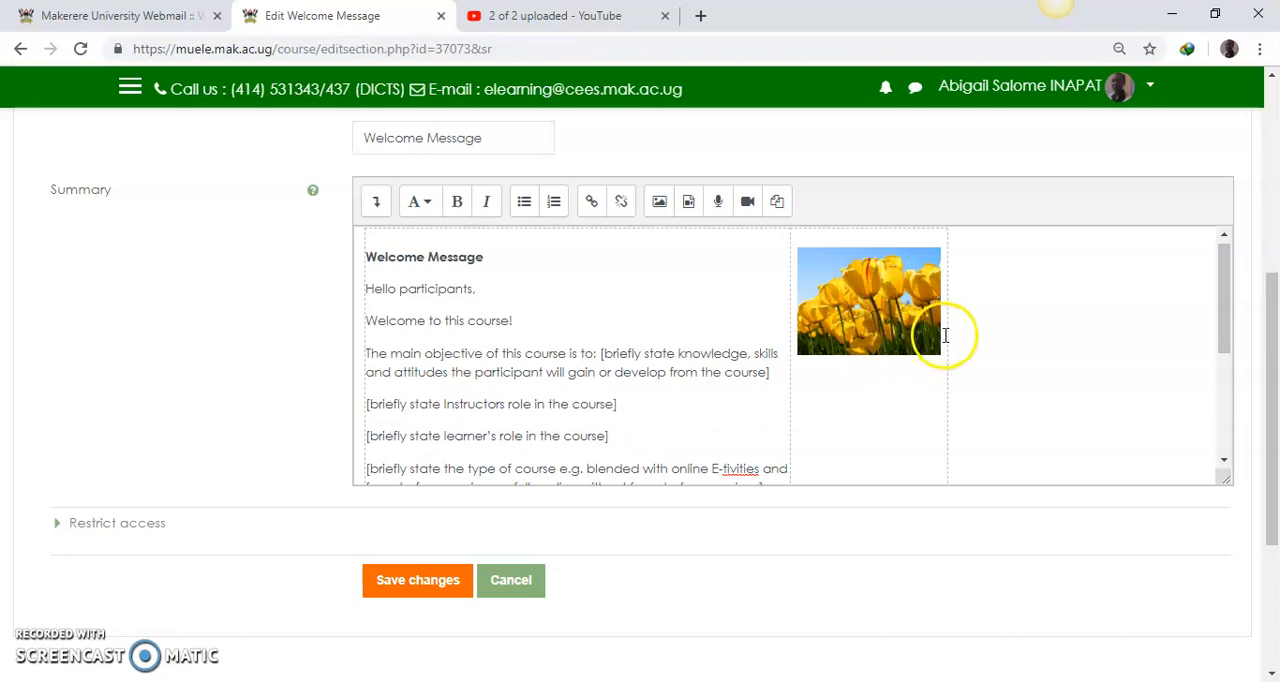
{"action": "left_click", "coordinate": [943, 352]}
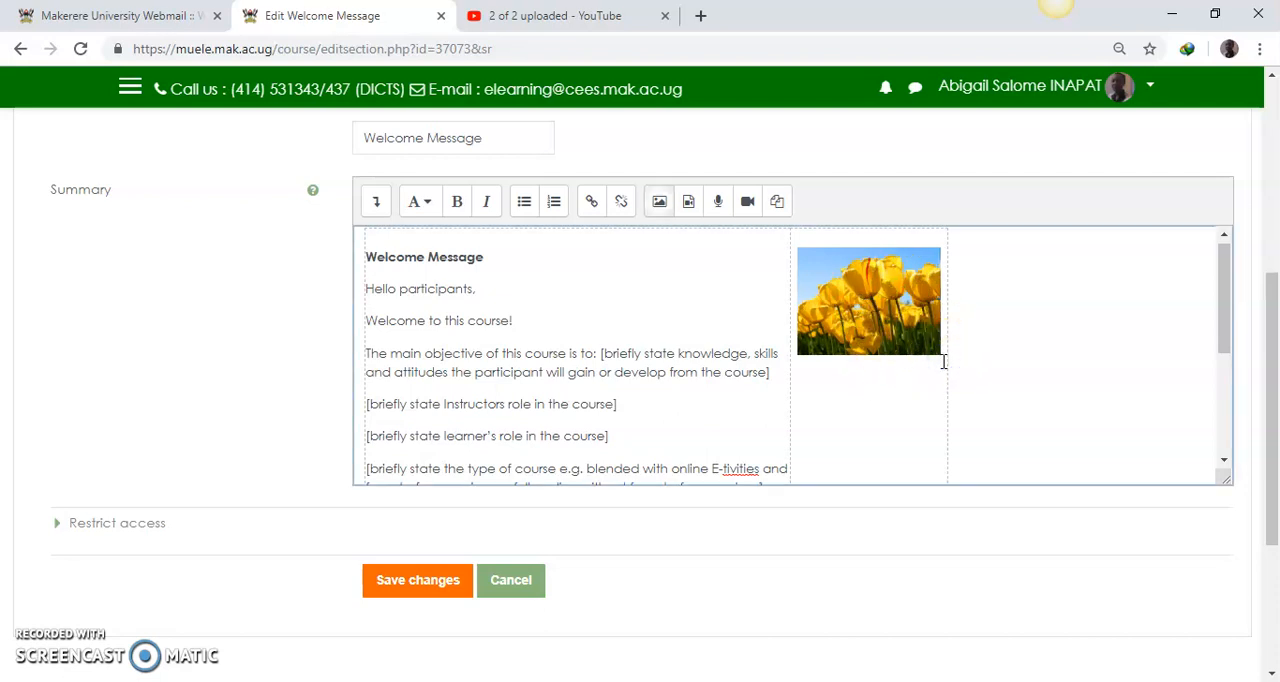
{"action": "left_click", "coordinate": [834, 343]}
{"action": "left_click", "coordinate": [815, 680]}
{"action": "left_click", "coordinate": [757, 600]}
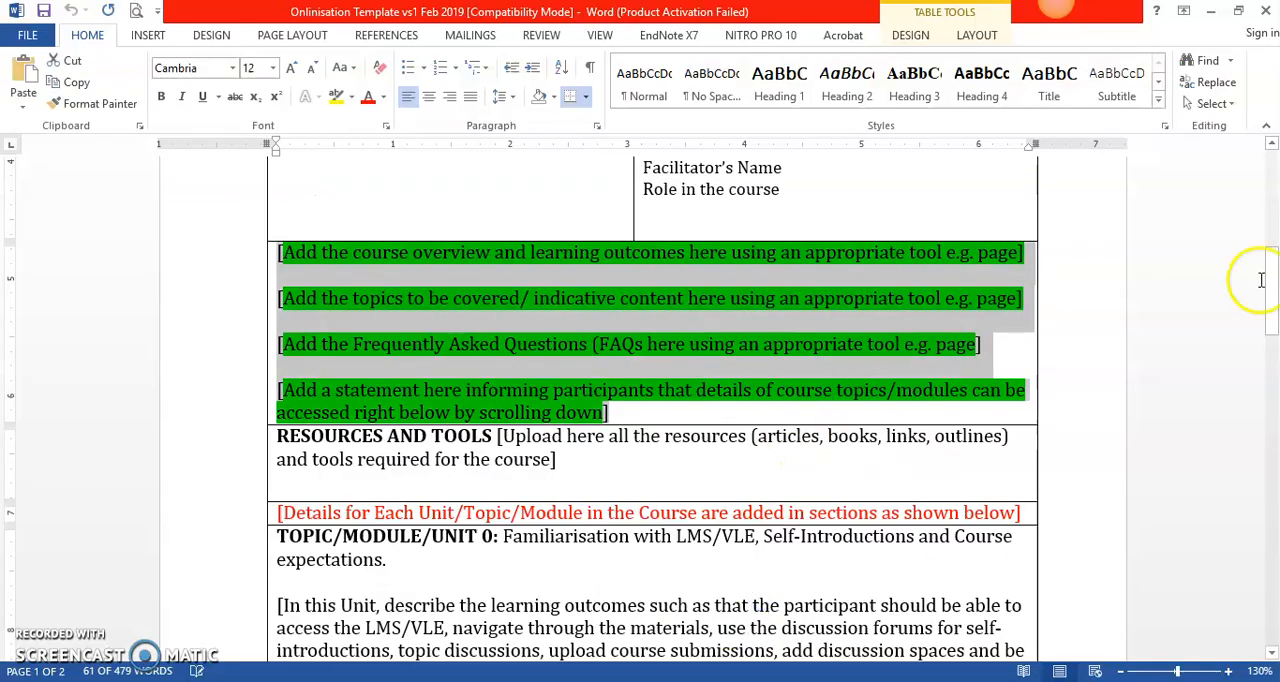
{"action": "left_click_drag", "start_coordinate": [1271, 300], "coordinate": [1272, 226]}
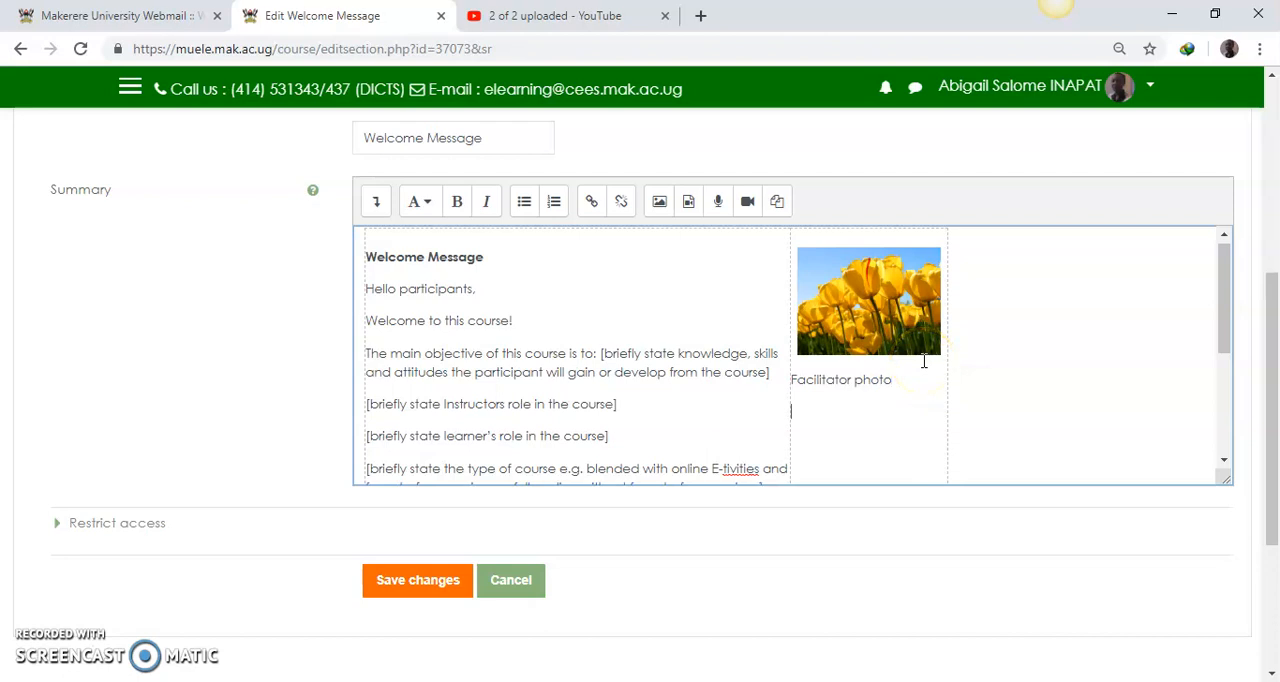
{"action": "left_click", "coordinate": [903, 387]}
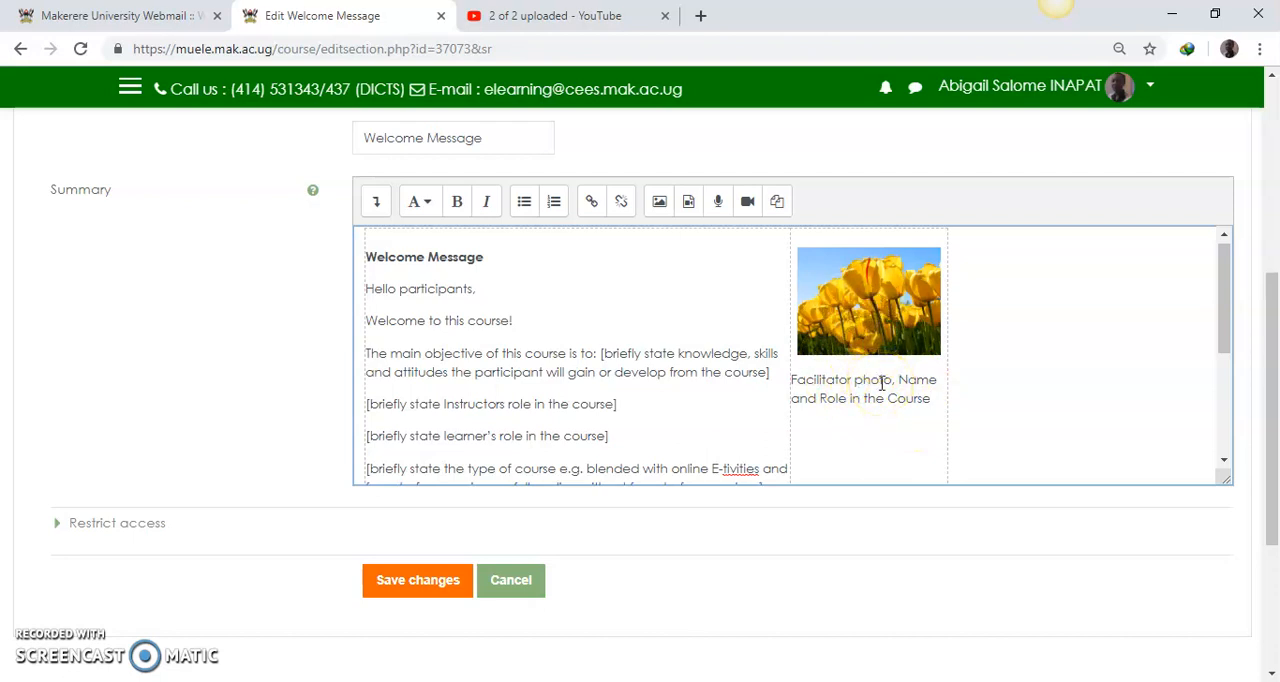
Step: Start inserting another image on the empty line below the tulip photo's caption and open the computer's file selection for uploading
{"action": "left_click_drag", "start_coordinate": [1224, 323], "coordinate": [1220, 345]}
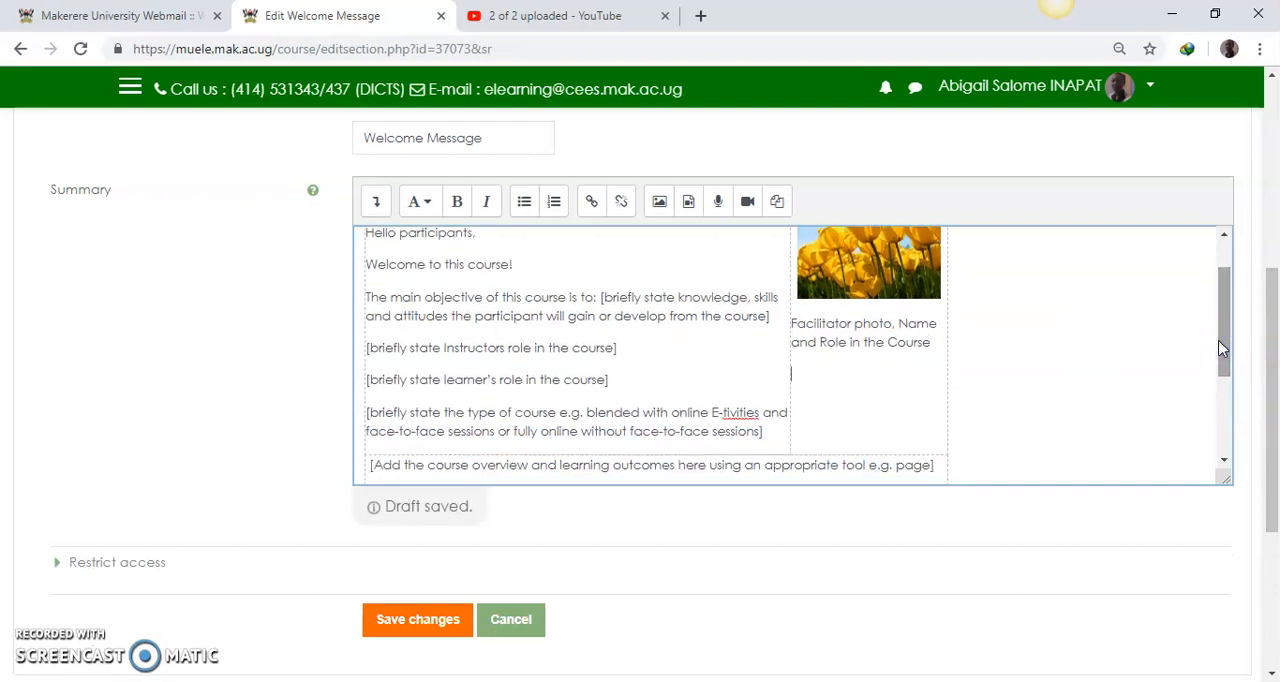
{"action": "left_click", "coordinate": [1216, 330]}
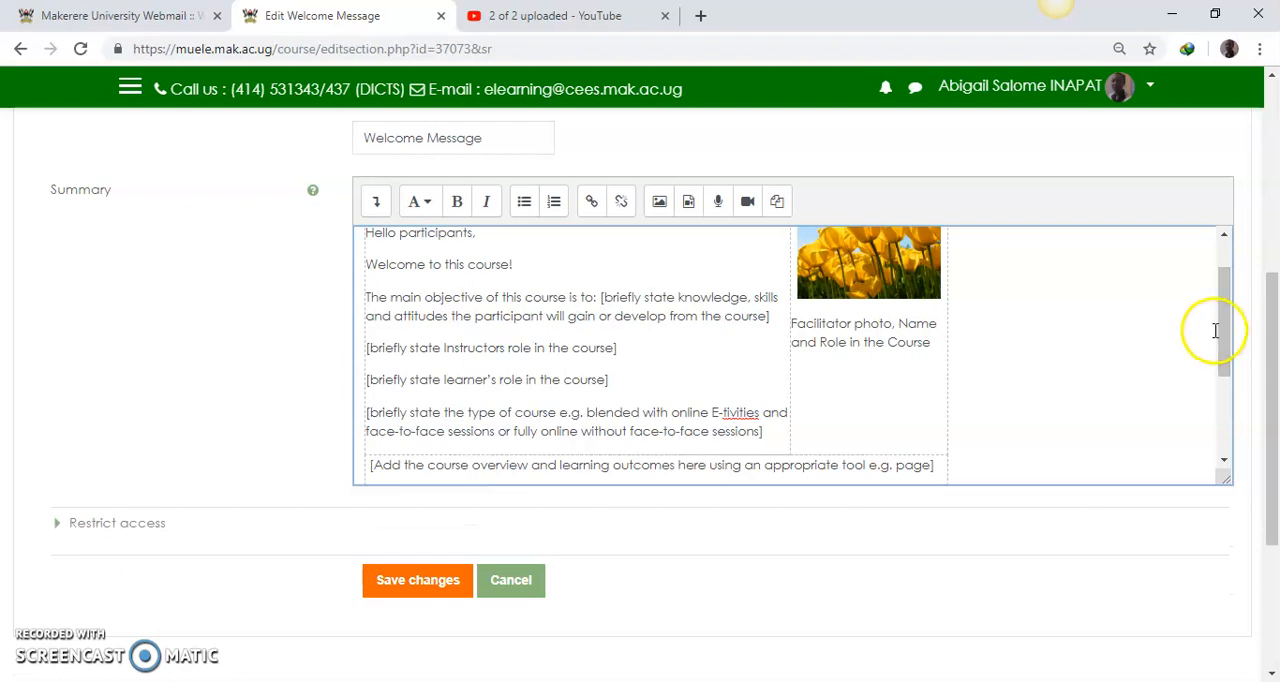
{"action": "left_click", "coordinate": [660, 207]}
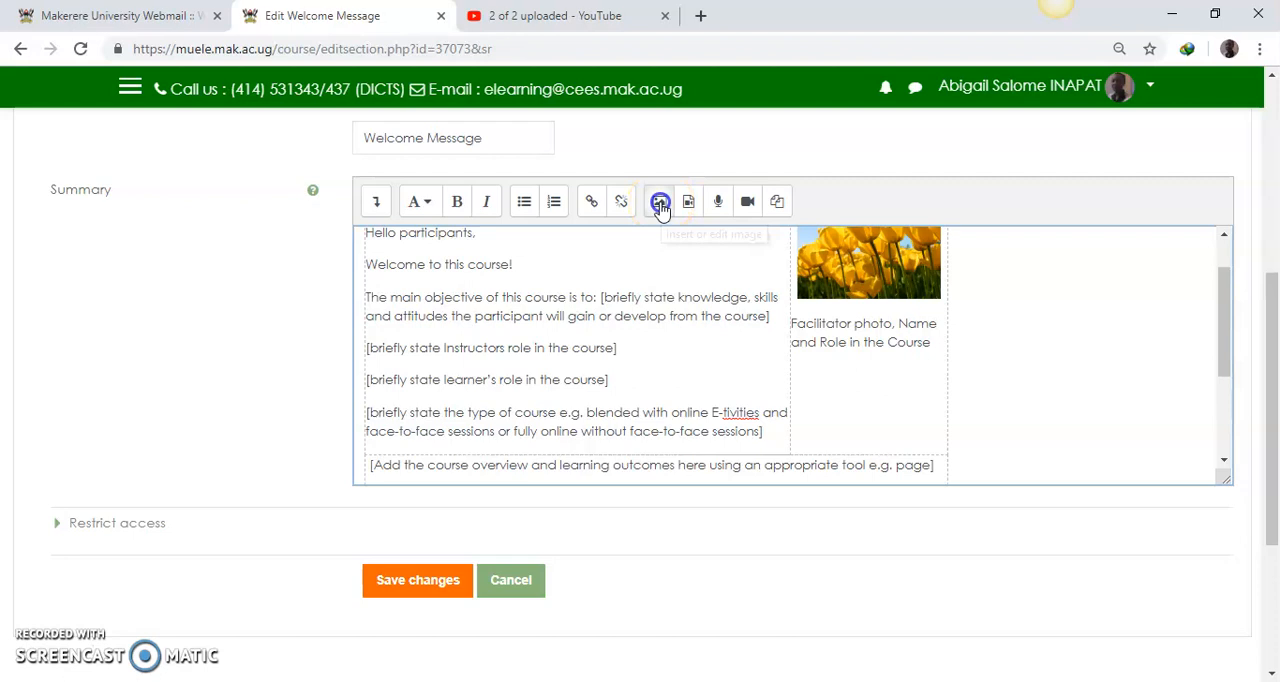
{"action": "left_click", "coordinate": [725, 287]}
{"action": "left_click", "coordinate": [557, 325]}
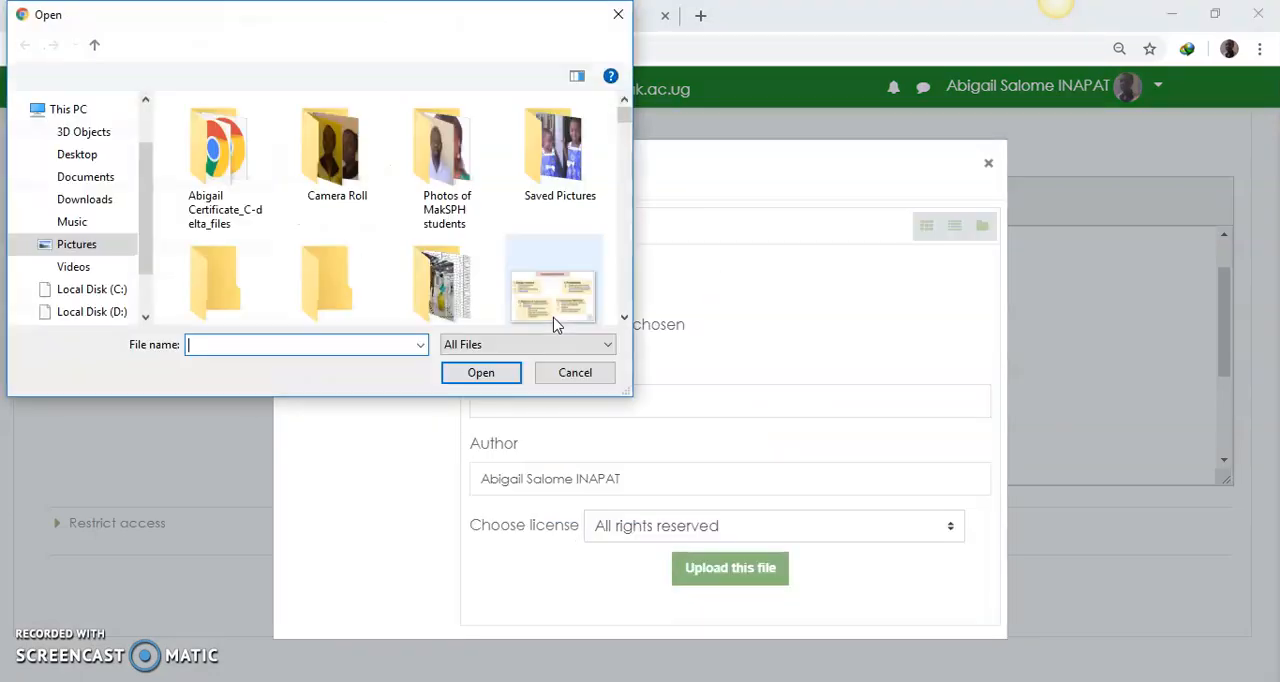
Step: Choose Second Facilitator Photo.png from the Pictures folder and upload it as the image
{"action": "left_click_drag", "start_coordinate": [624, 120], "coordinate": [611, 284]}
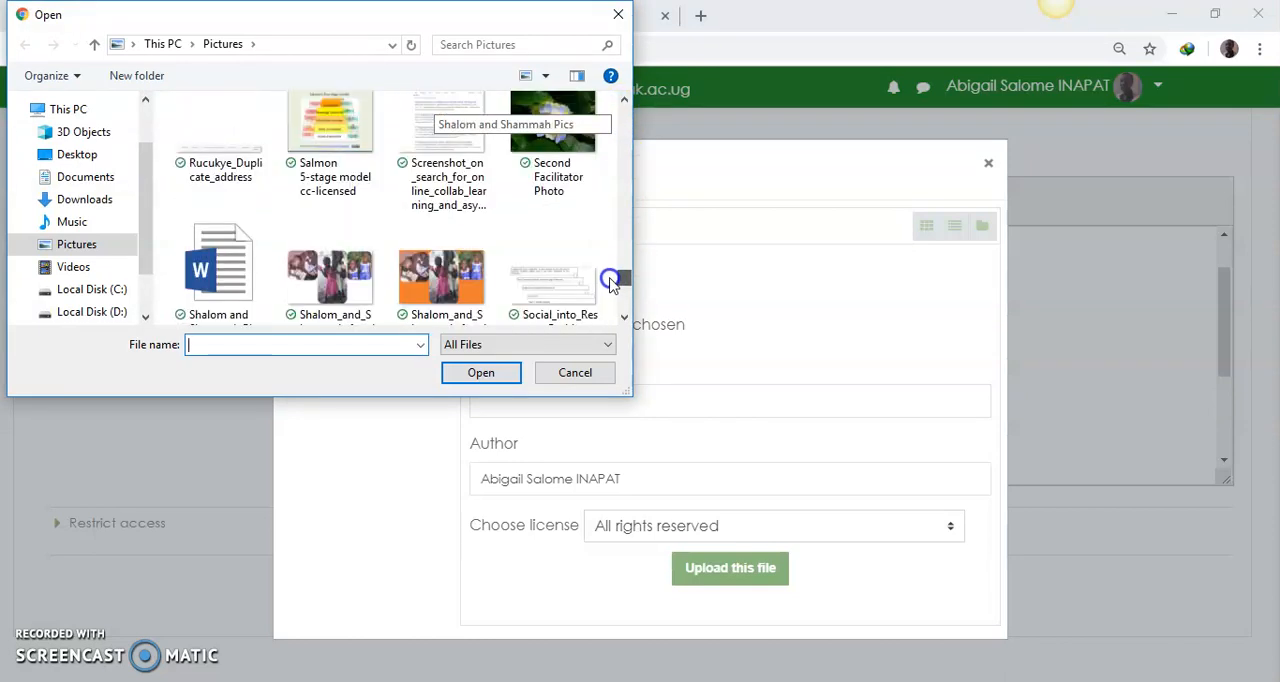
{"action": "left_click", "coordinate": [550, 130]}
{"action": "left_click", "coordinate": [503, 368]}
{"action": "left_click", "coordinate": [503, 368]}
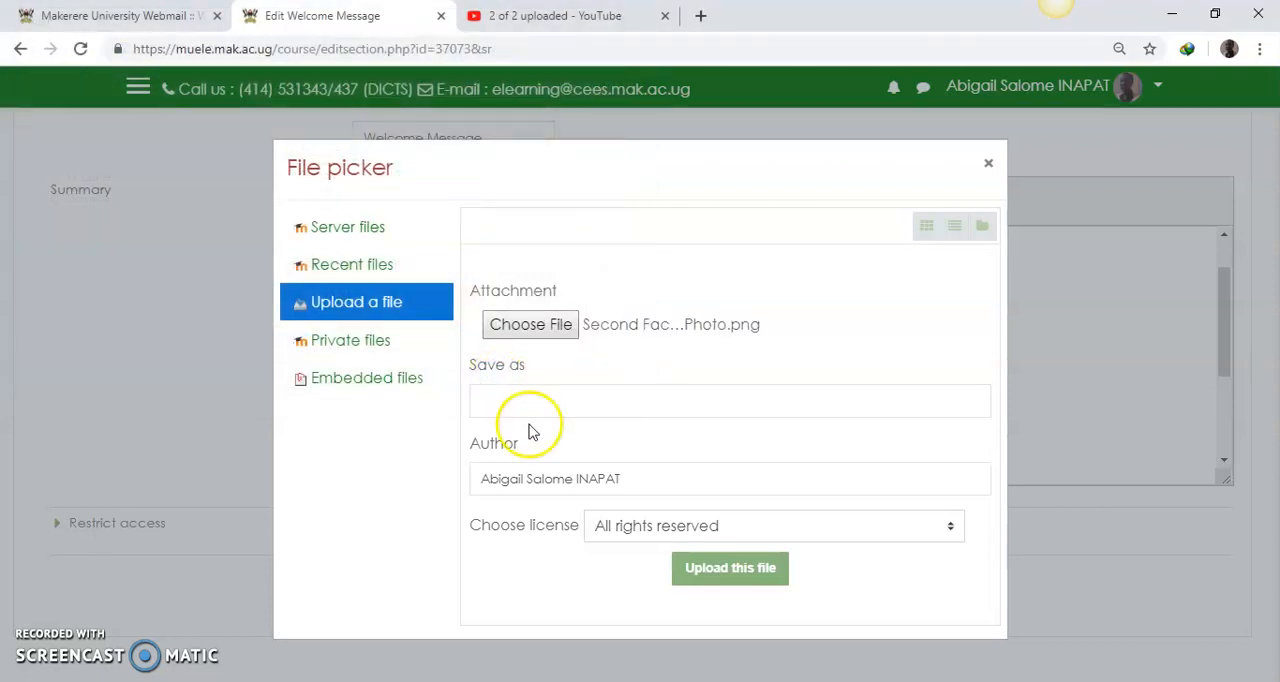
{"action": "left_click", "coordinate": [697, 575]}
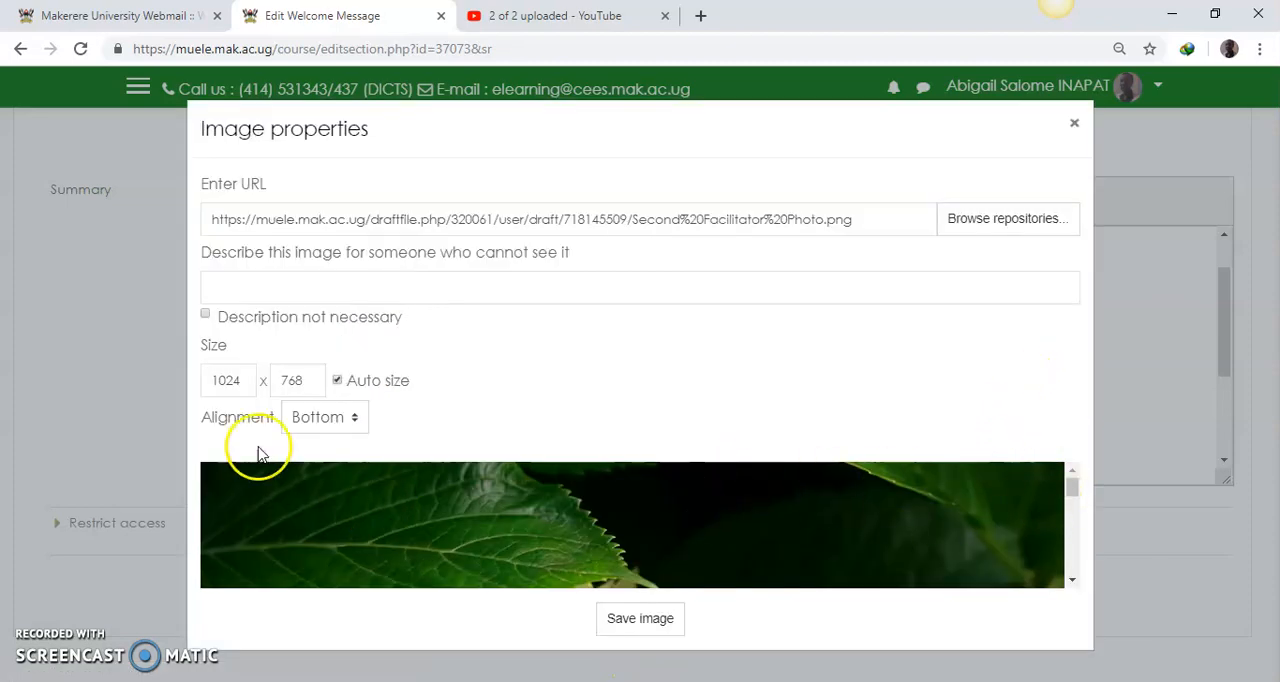
Step: Set the second facilitator photo's size to 200 x 150 with automatic sizing
{"action": "left_click", "coordinate": [241, 383]}
{"action": "type", "text": "200"}
{"action": "left_click", "coordinate": [298, 381]}
Step: Describe the second facilitator photo as "photo", mark the description as not necessary, and save the image with Bottom alignment
{"action": "left_click", "coordinate": [273, 290]}
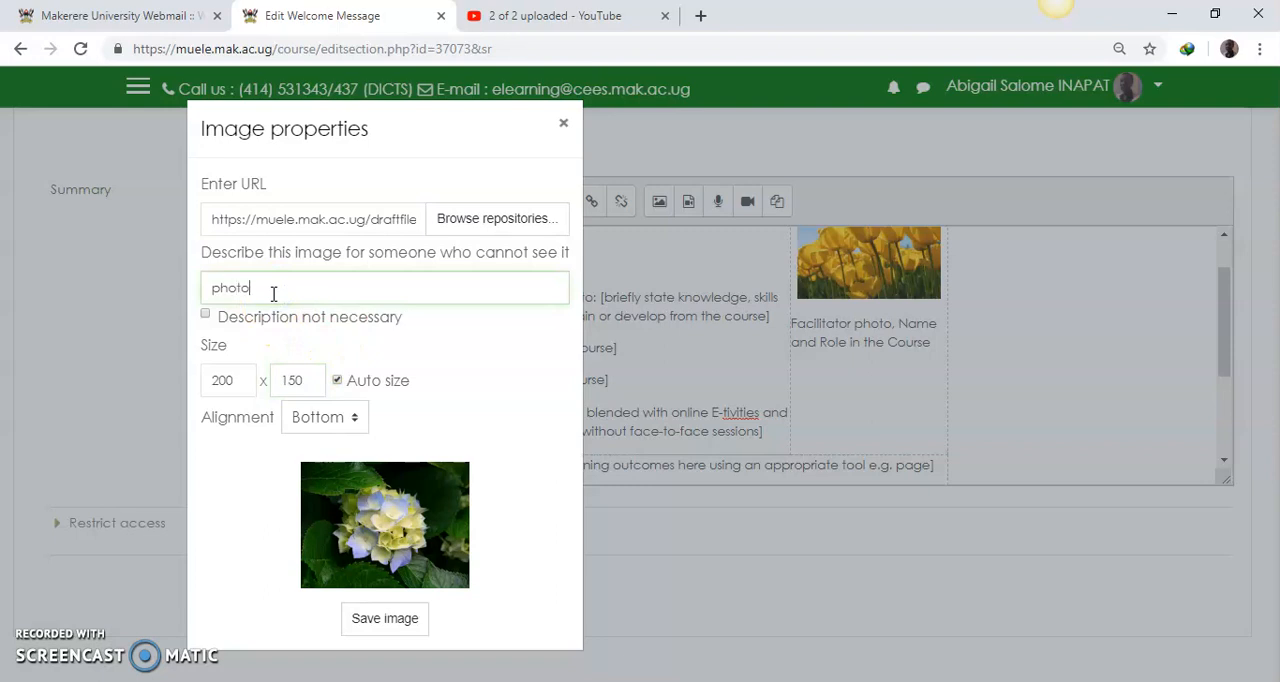
{"action": "left_click", "coordinate": [205, 316]}
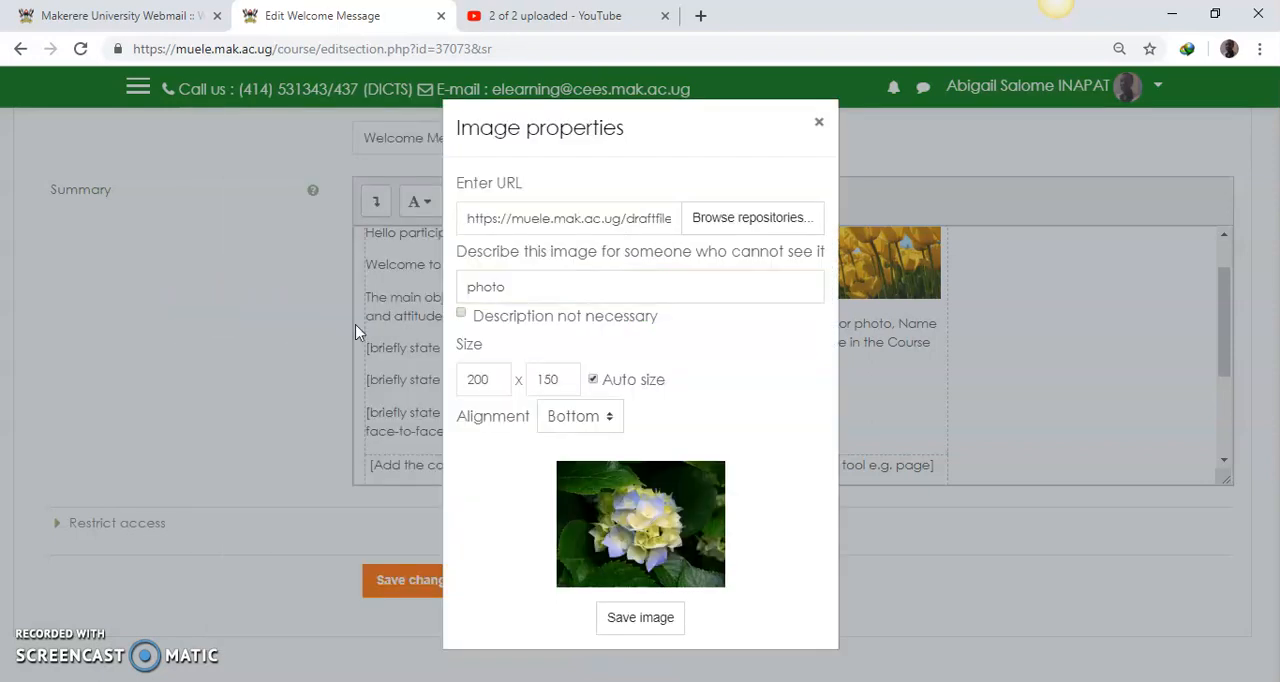
{"action": "left_click", "coordinate": [461, 313]}
{"action": "left_click", "coordinate": [611, 420]}
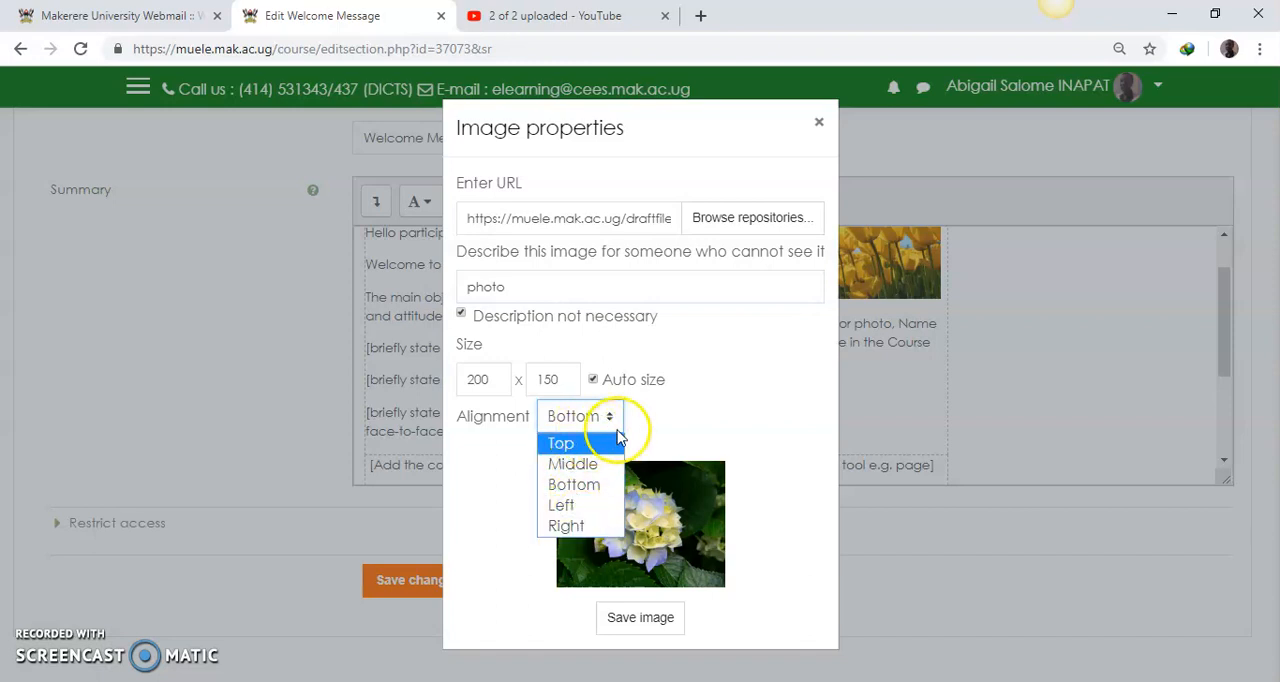
{"action": "left_click", "coordinate": [730, 427]}
{"action": "left_click", "coordinate": [640, 615]}
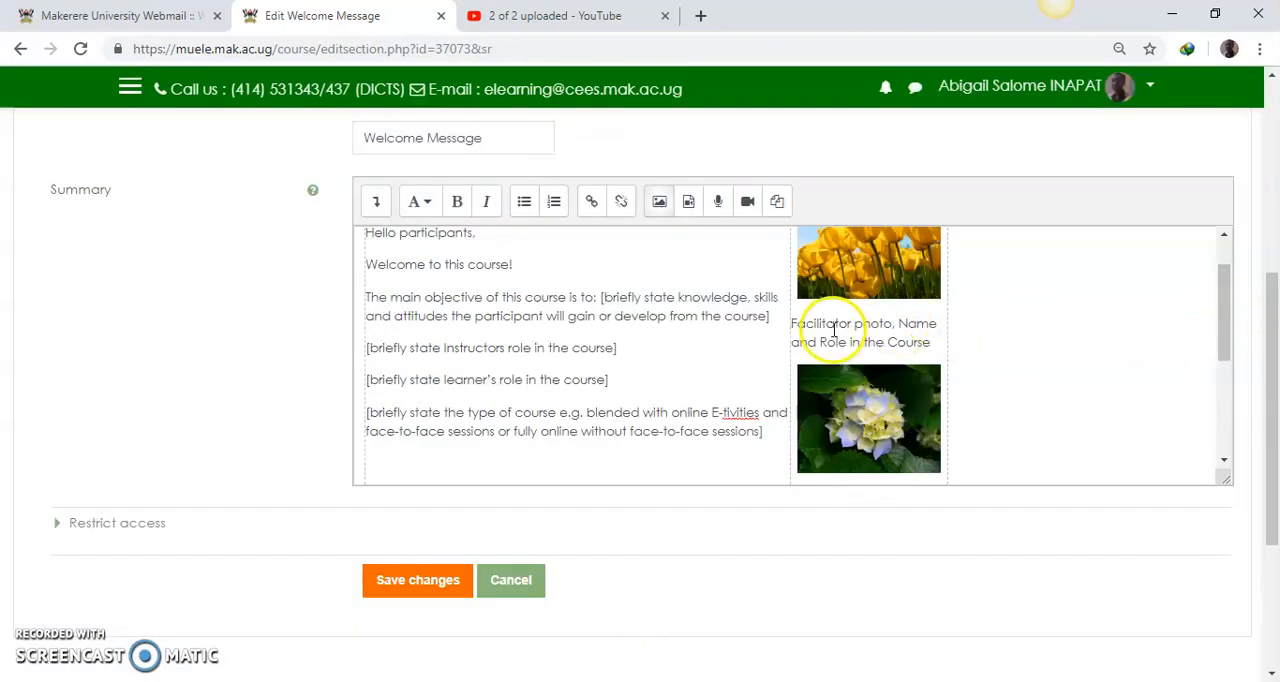
Step: Copy the caption "Facilitator photo, Name and Role in the Course" onto a new line beneath the hydrangea photo
{"action": "left_click_drag", "start_coordinate": [791, 323], "coordinate": [932, 342]}
{"action": "key", "text": "ctrl+c"}
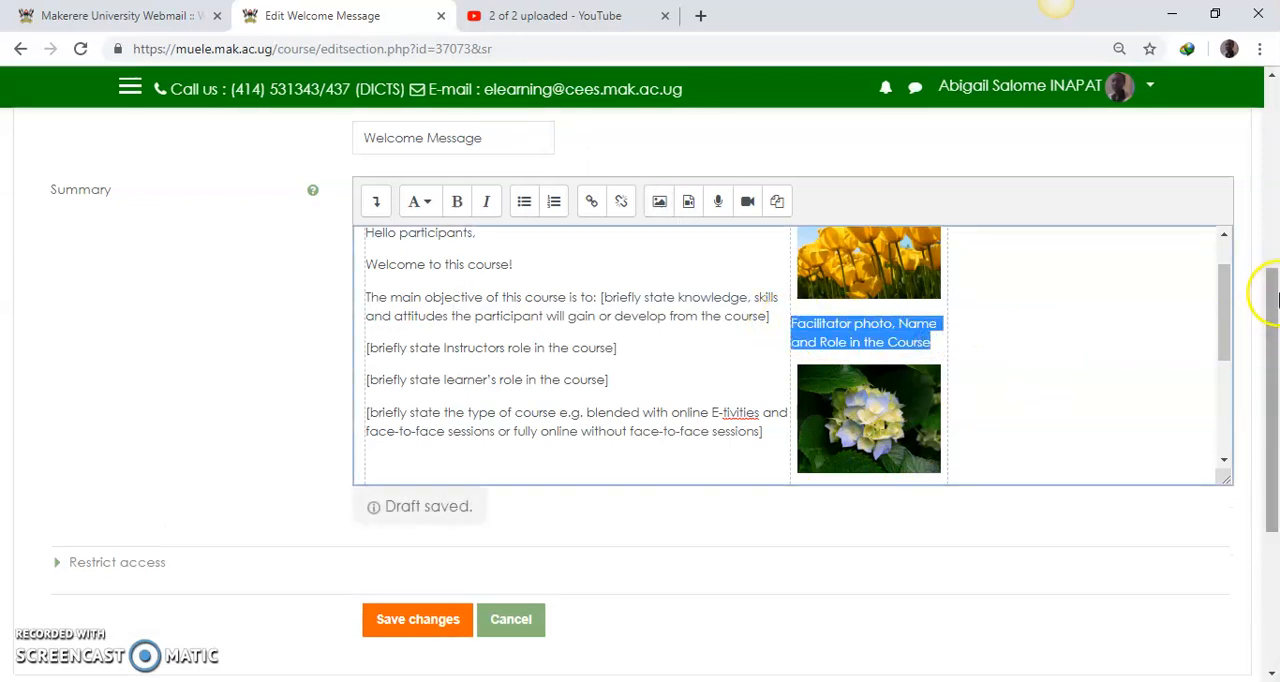
{"action": "left_click_drag", "start_coordinate": [1226, 318], "coordinate": [1229, 357]}
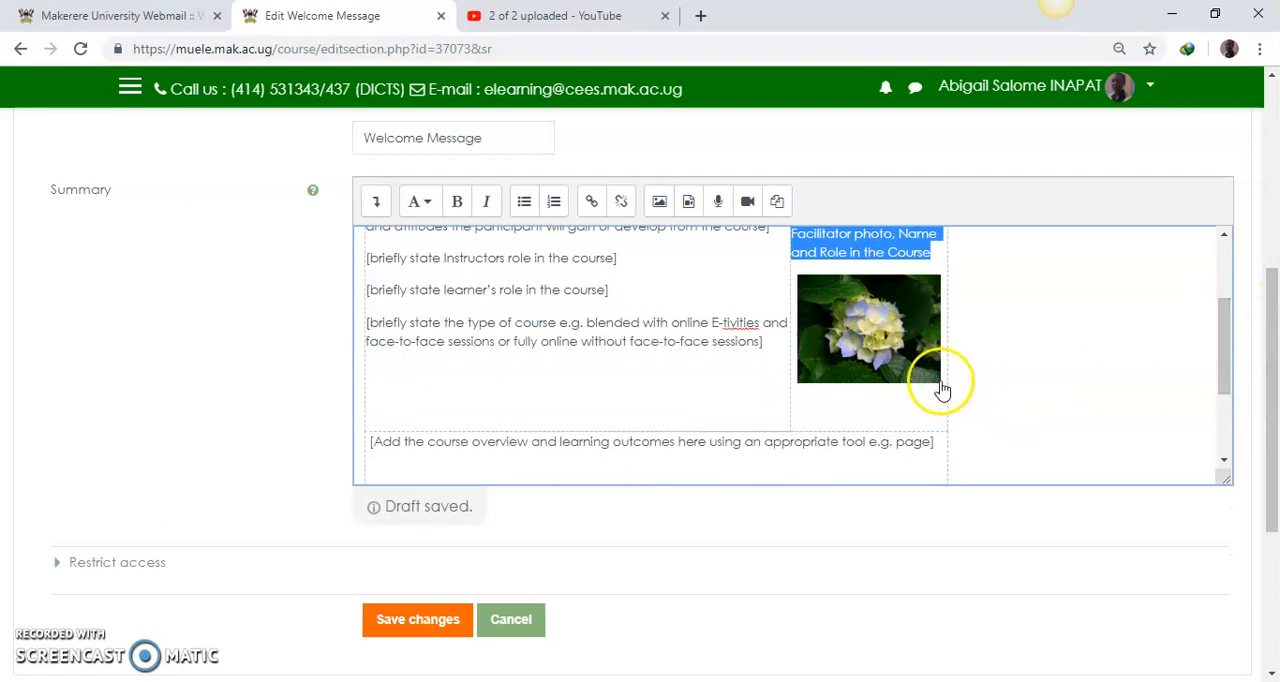
{"action": "left_click", "coordinate": [944, 376]}
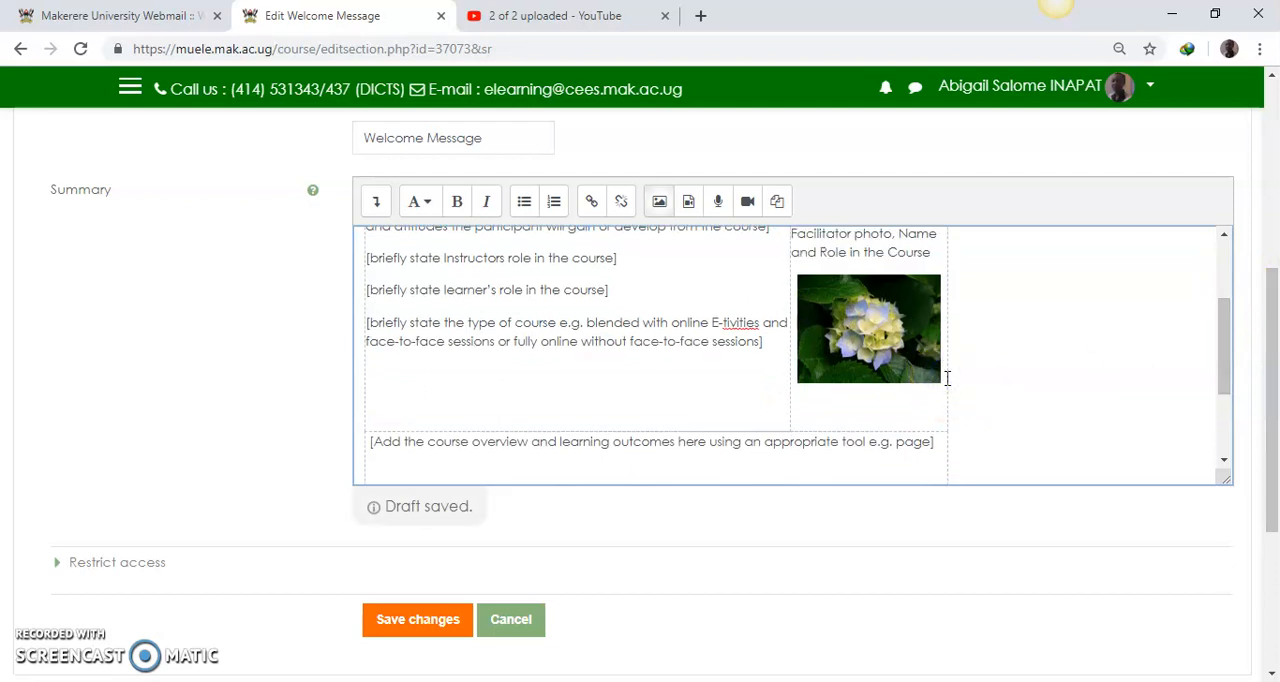
{"action": "key", "text": "Return"}
{"action": "key", "text": "ctrl+v"}
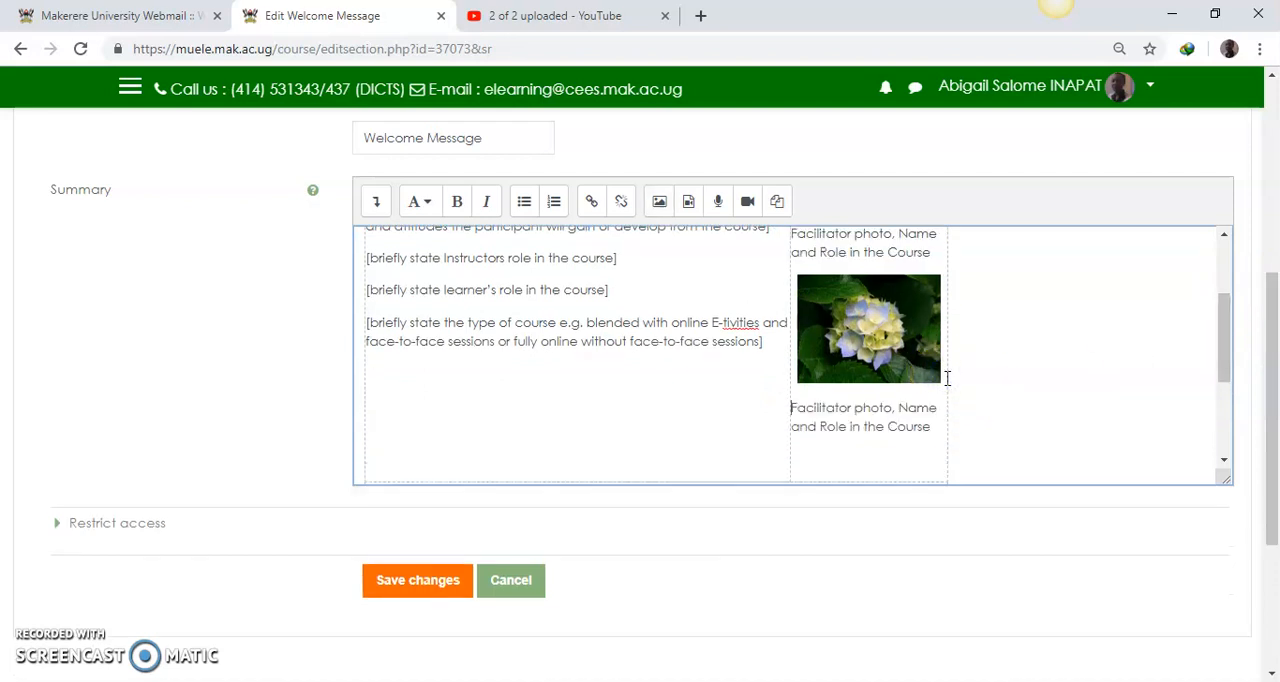
Step: Delete the blank line beneath the hydrangea photo's caption and check the placeholder row down to the table's end
{"action": "scroll", "coordinate": [880, 410], "scroll_direction": "down", "scroll_amount": 1}
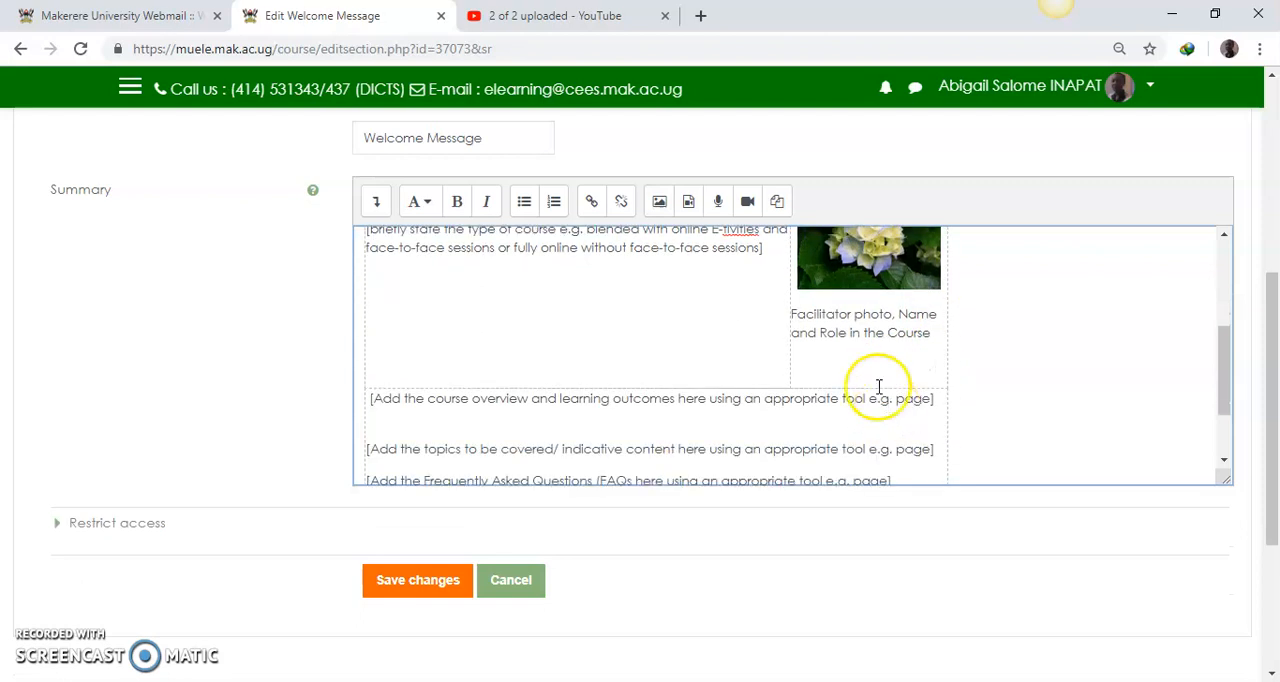
{"action": "left_click", "coordinate": [741, 367]}
{"action": "left_click", "coordinate": [803, 367]}
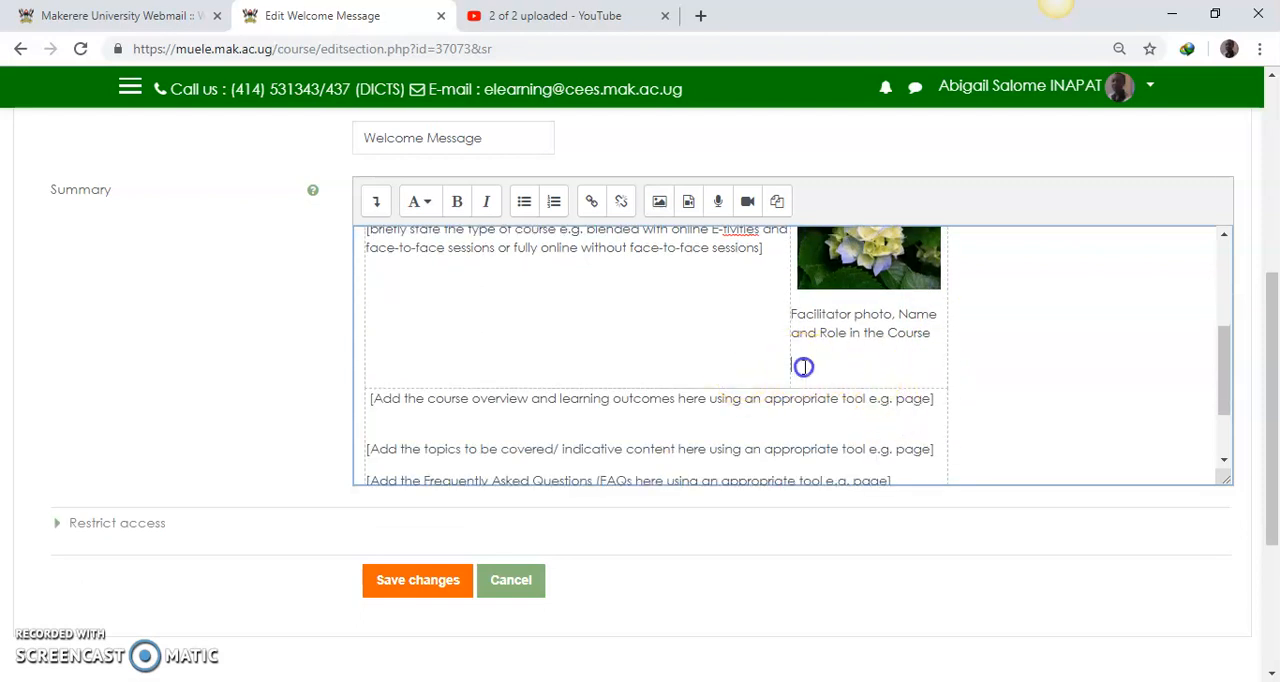
{"action": "key", "text": "BackSpace"}
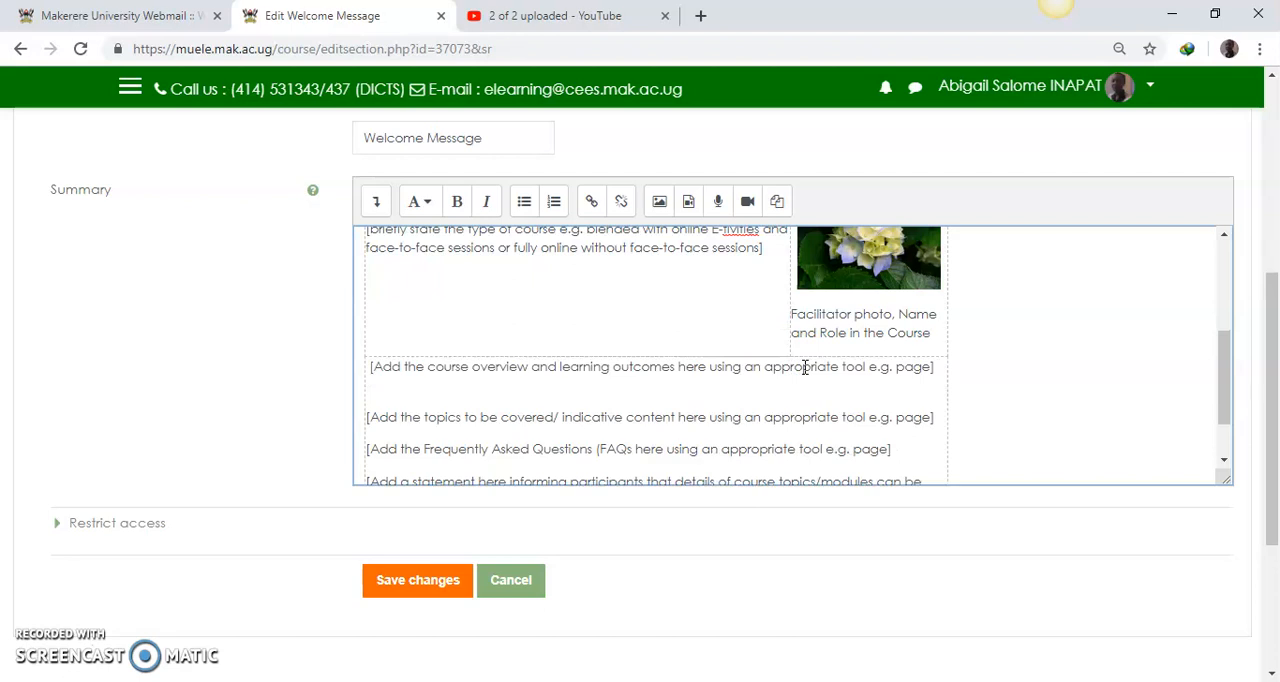
{"action": "left_click_drag", "start_coordinate": [1232, 373], "coordinate": [1228, 478]}
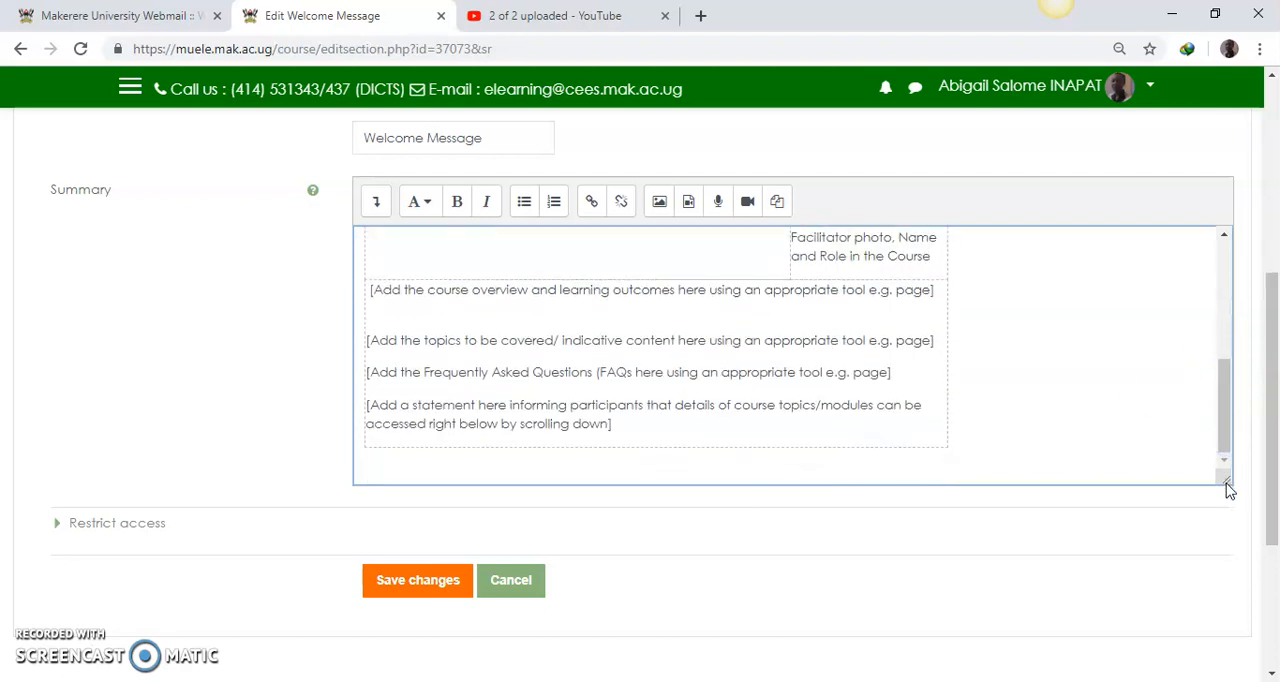
Step: Review the Welcome Message text in the summary and check the tulip photo's image properties
{"action": "left_click_drag", "start_coordinate": [1228, 414], "coordinate": [1209, 302]}
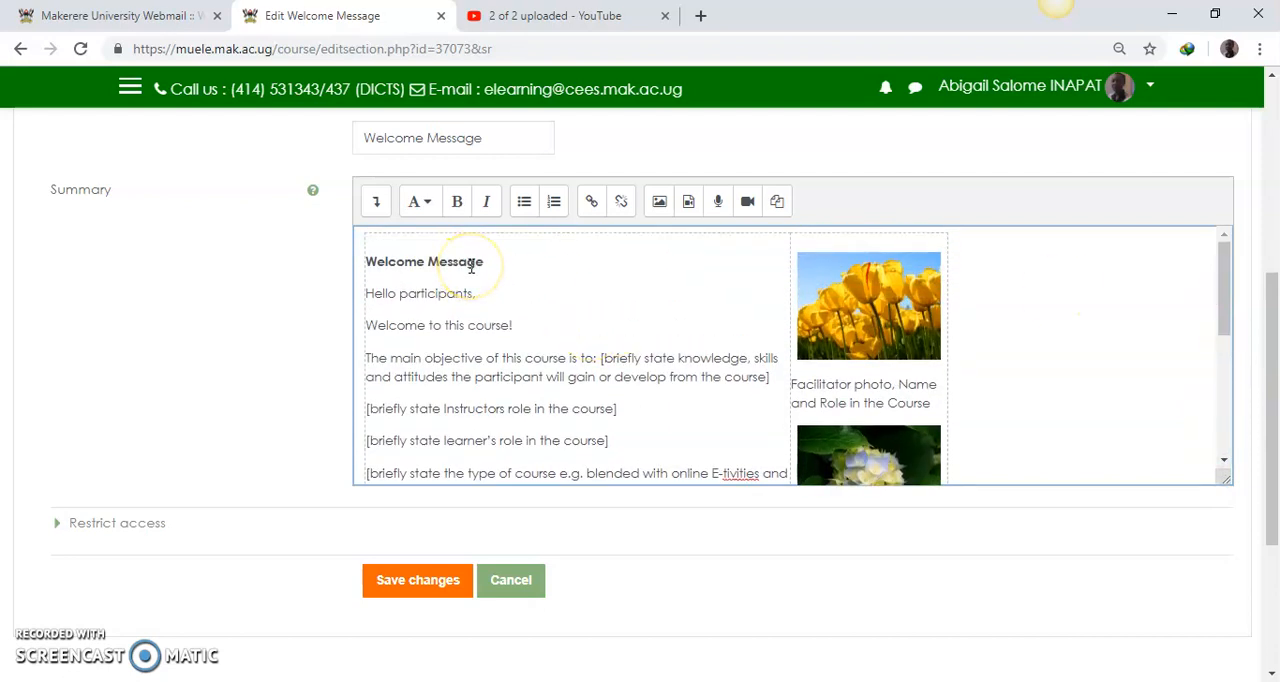
{"action": "left_click_drag", "start_coordinate": [1223, 271], "coordinate": [1223, 290]}
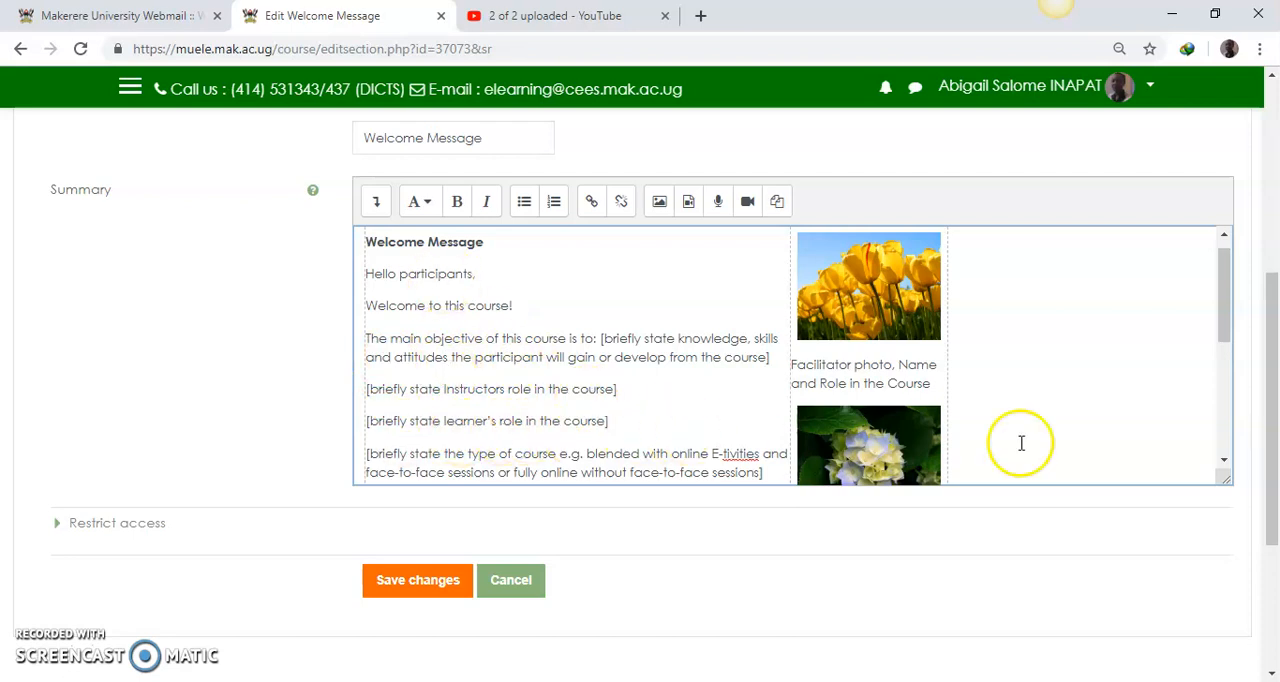
{"action": "left_click_drag", "start_coordinate": [1223, 320], "coordinate": [1223, 346]}
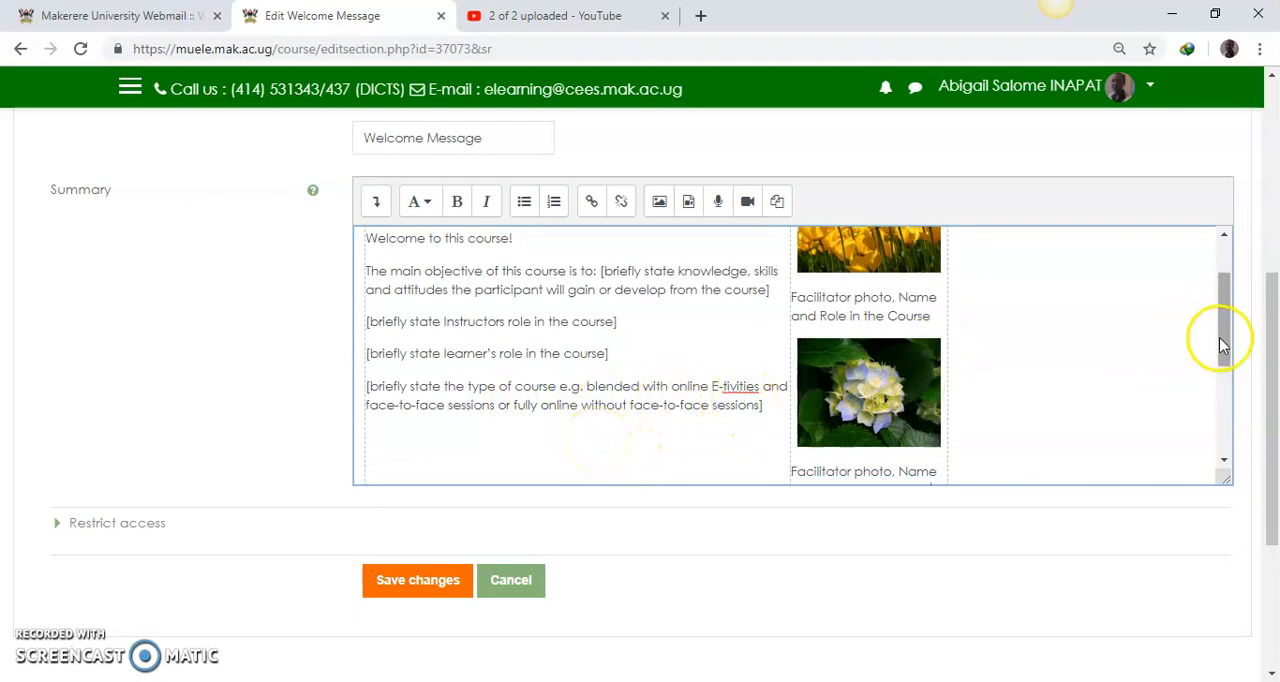
{"action": "left_click_drag", "start_coordinate": [1220, 337], "coordinate": [1222, 300]}
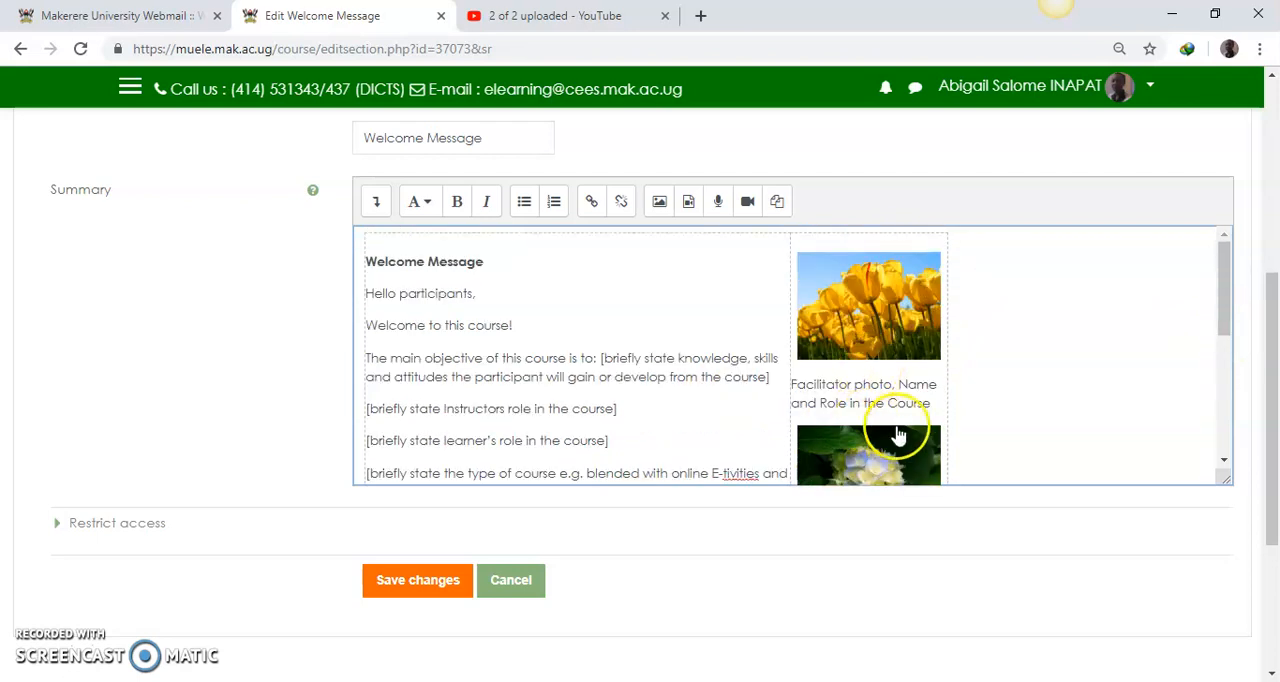
{"action": "left_click", "coordinate": [869, 313]}
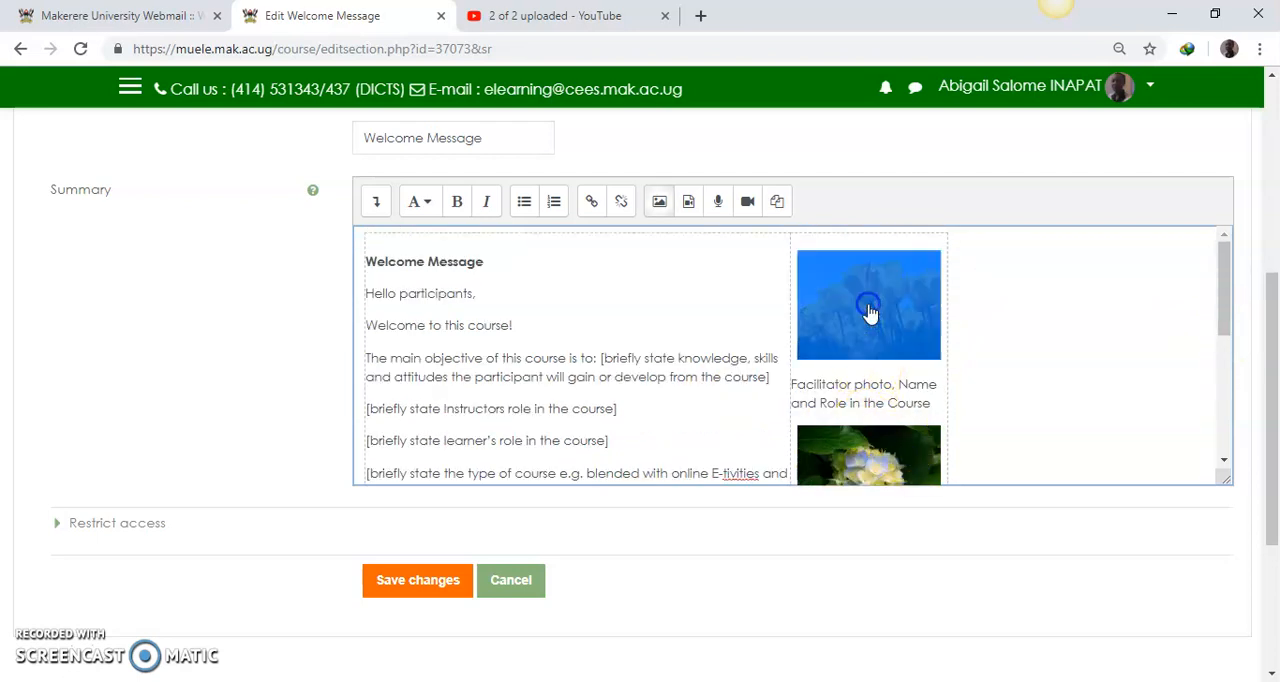
{"action": "left_click", "coordinate": [659, 203]}
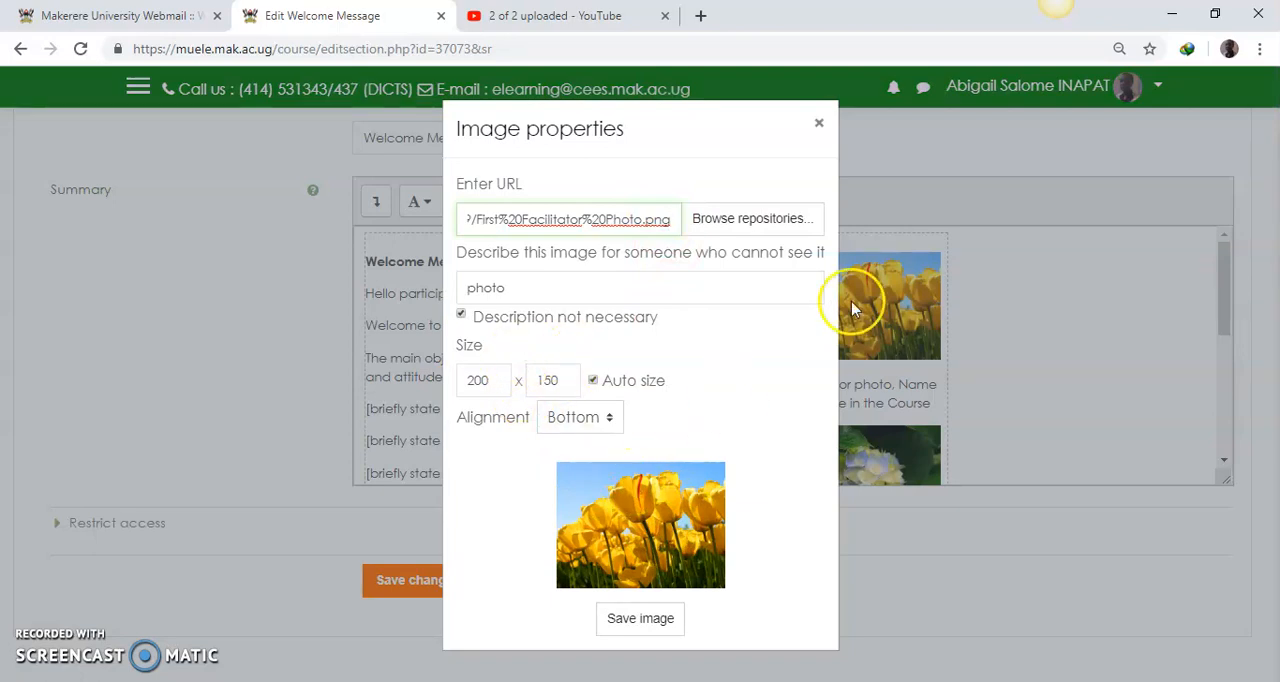
{"action": "left_click", "coordinate": [819, 123]}
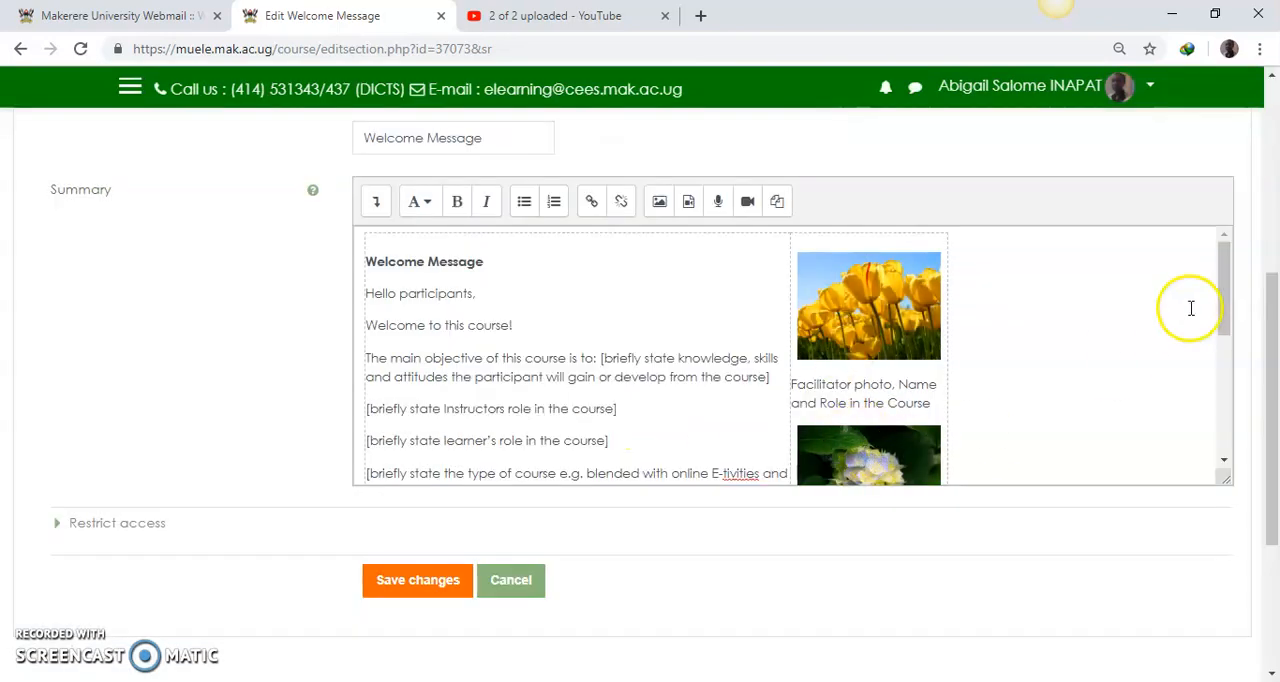
Step: Check the hydrangea photo's image properties, including its size, and save the image
{"action": "left_click_drag", "start_coordinate": [1220, 286], "coordinate": [1220, 334]}
{"action": "left_click", "coordinate": [876, 388]}
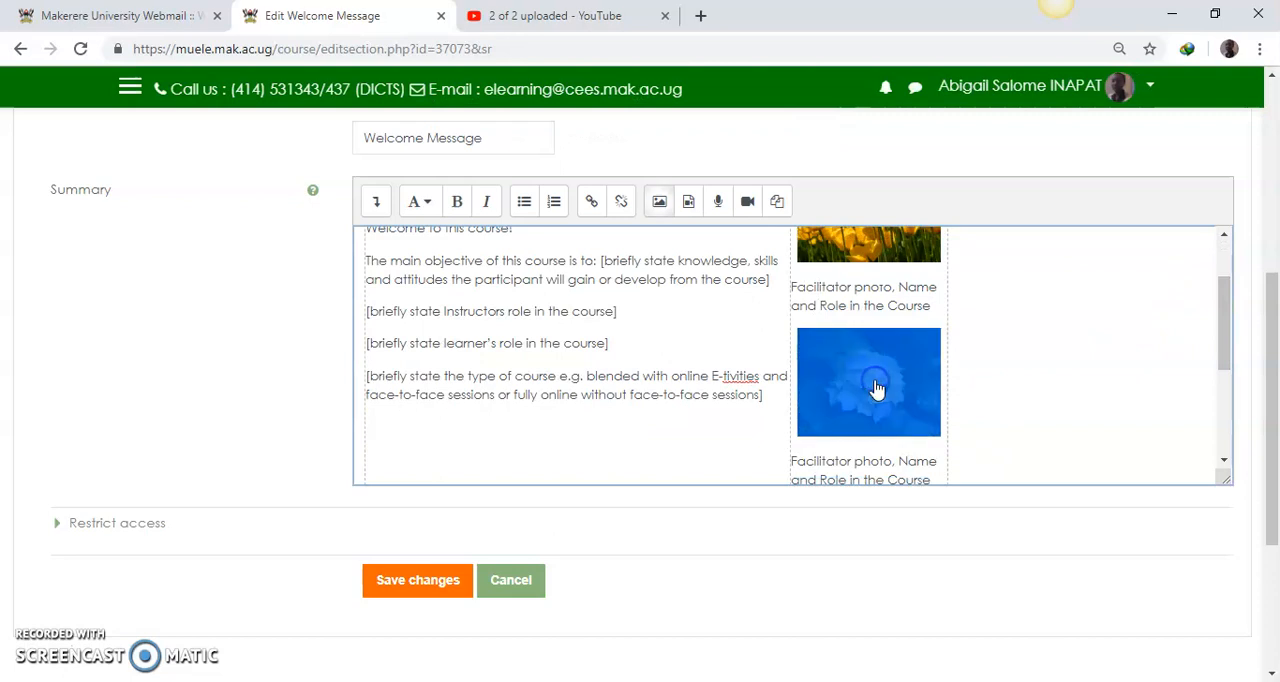
{"action": "left_click", "coordinate": [659, 203]}
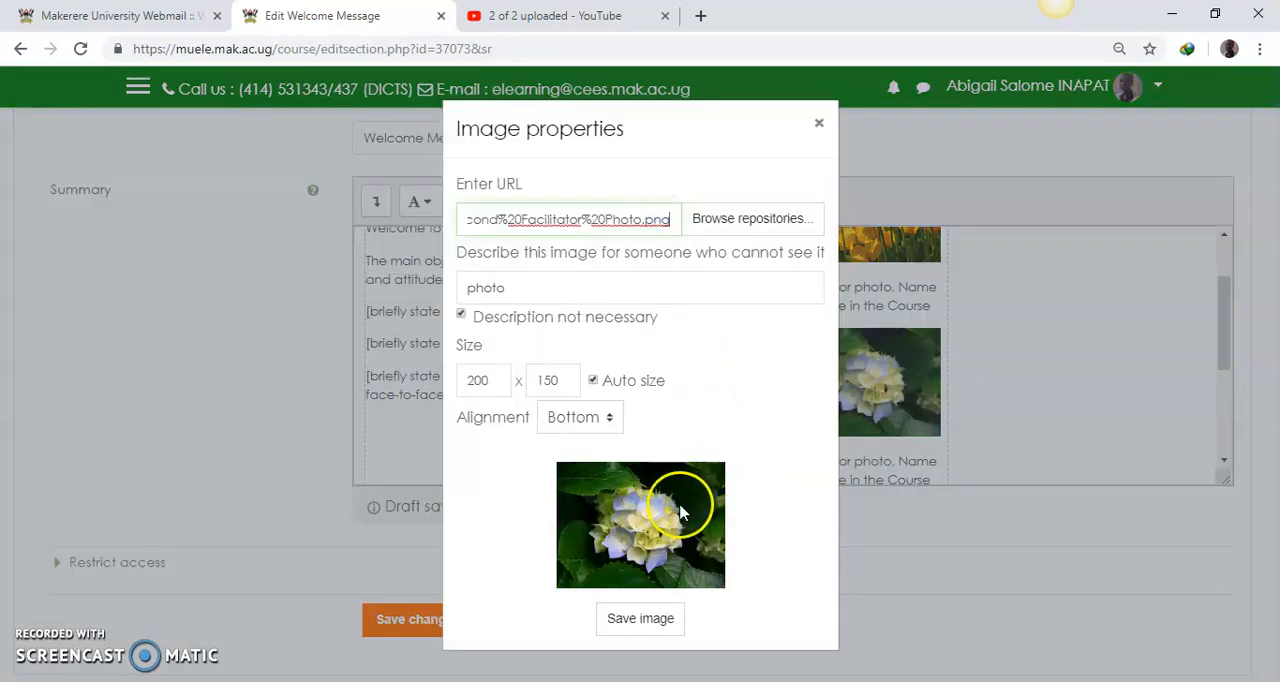
{"action": "left_click", "coordinate": [485, 380]}
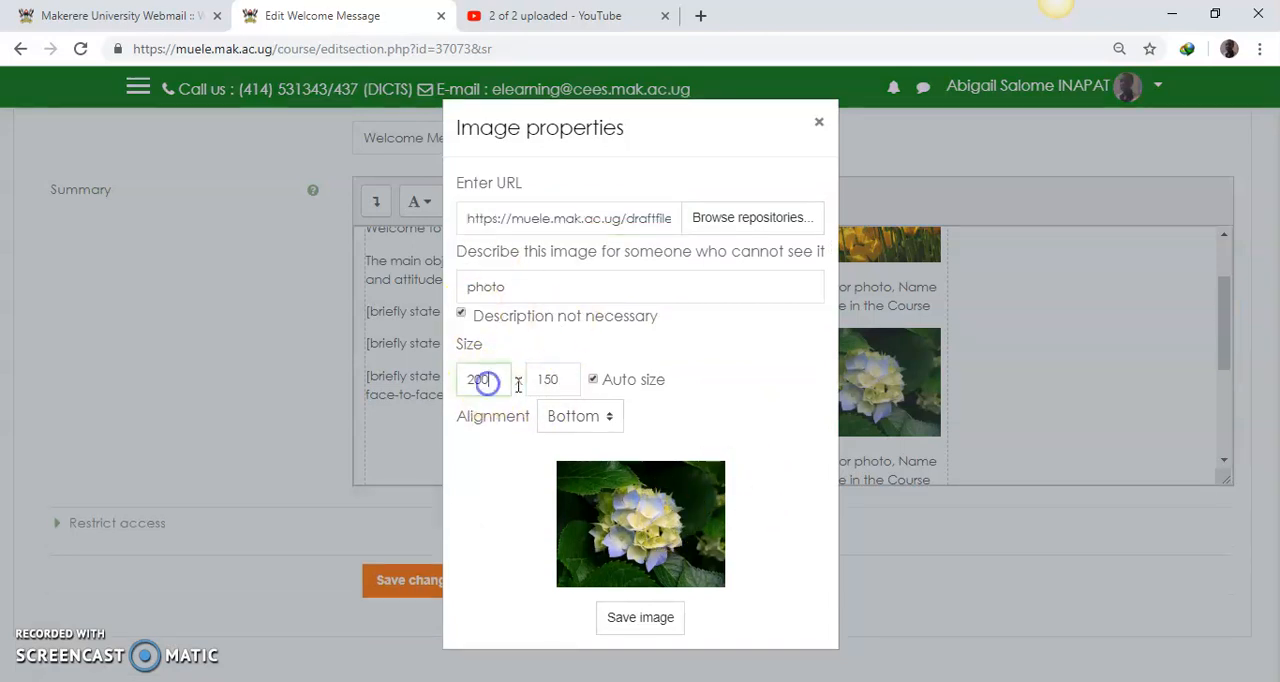
{"action": "left_click", "coordinate": [640, 618]}
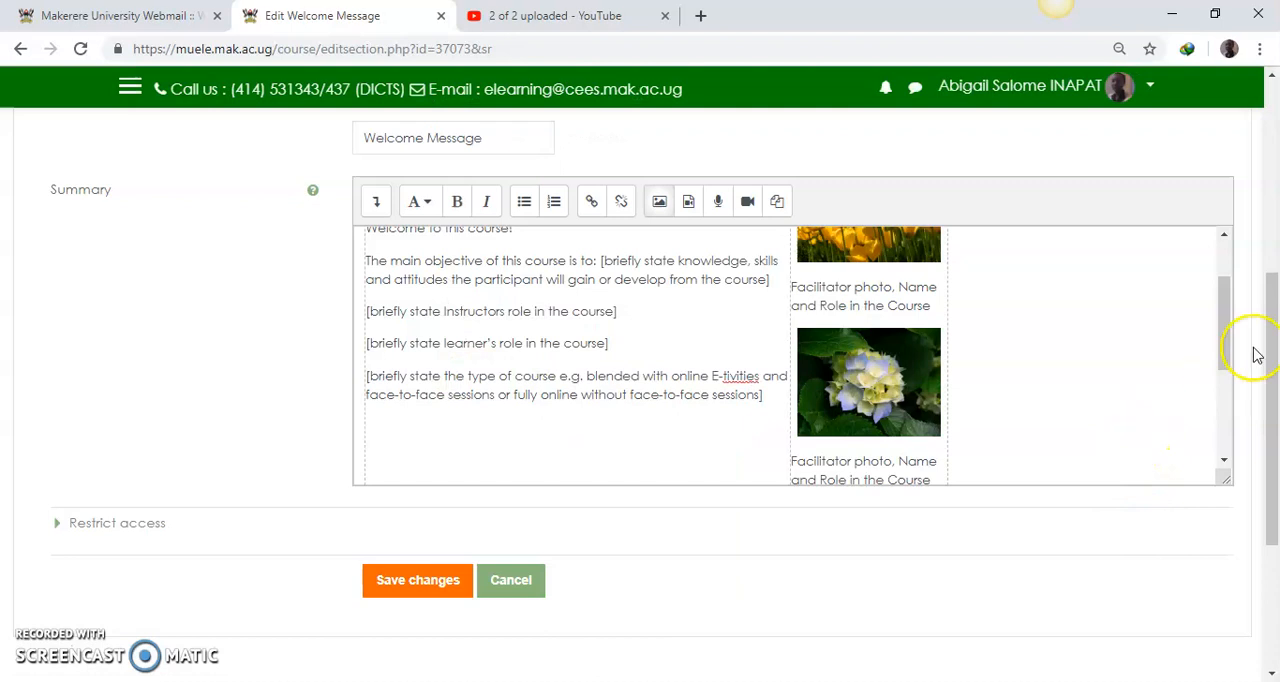
Step: Save the Welcome Message section and review its text, photos and placeholders on the course page
{"action": "left_click_drag", "start_coordinate": [1230, 340], "coordinate": [1226, 299]}
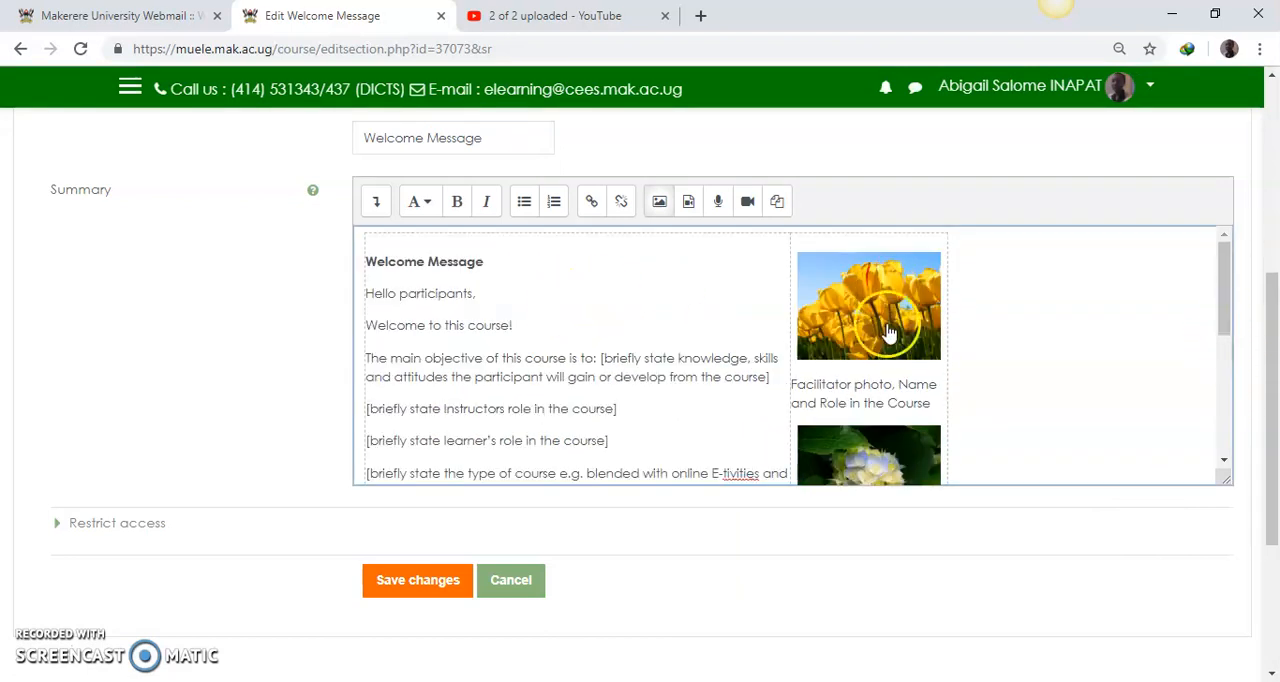
{"action": "left_click_drag", "start_coordinate": [1224, 310], "coordinate": [1228, 434]}
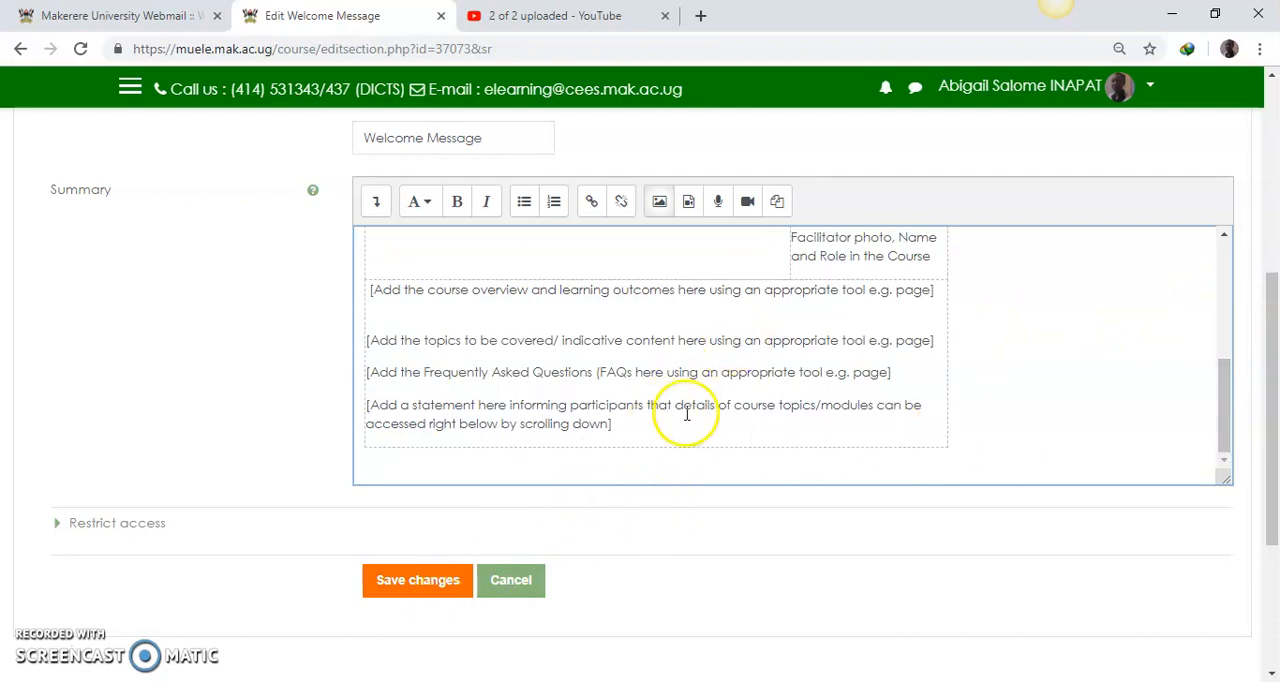
{"action": "left_click", "coordinate": [417, 588]}
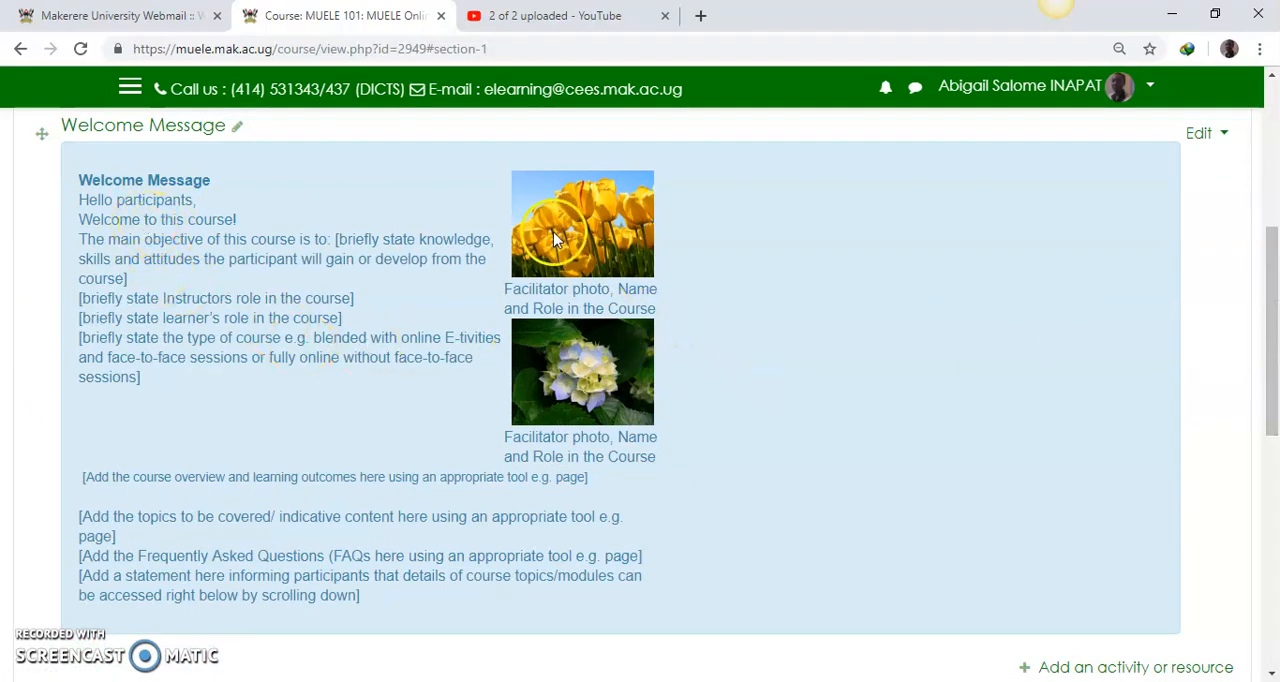
{"action": "scroll", "coordinate": [514, 477], "scroll_direction": "down", "scroll_amount": 2}
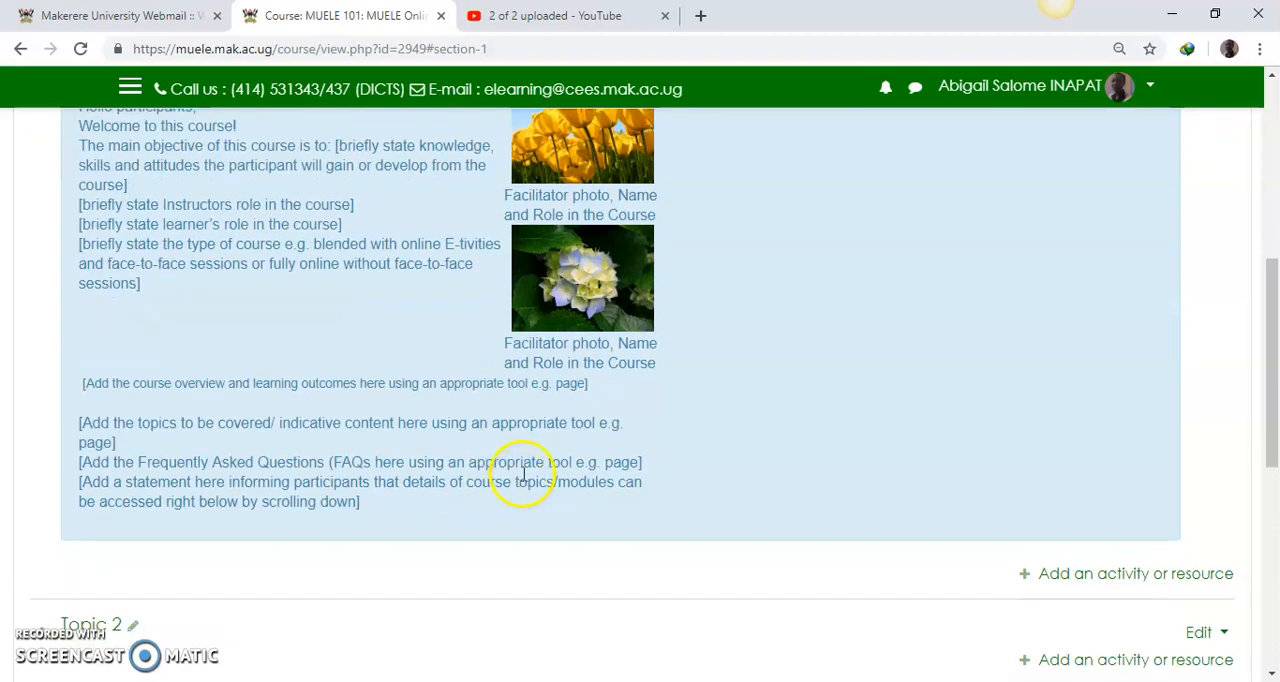
{"action": "left_click_drag", "start_coordinate": [1271, 368], "coordinate": [1275, 330]}
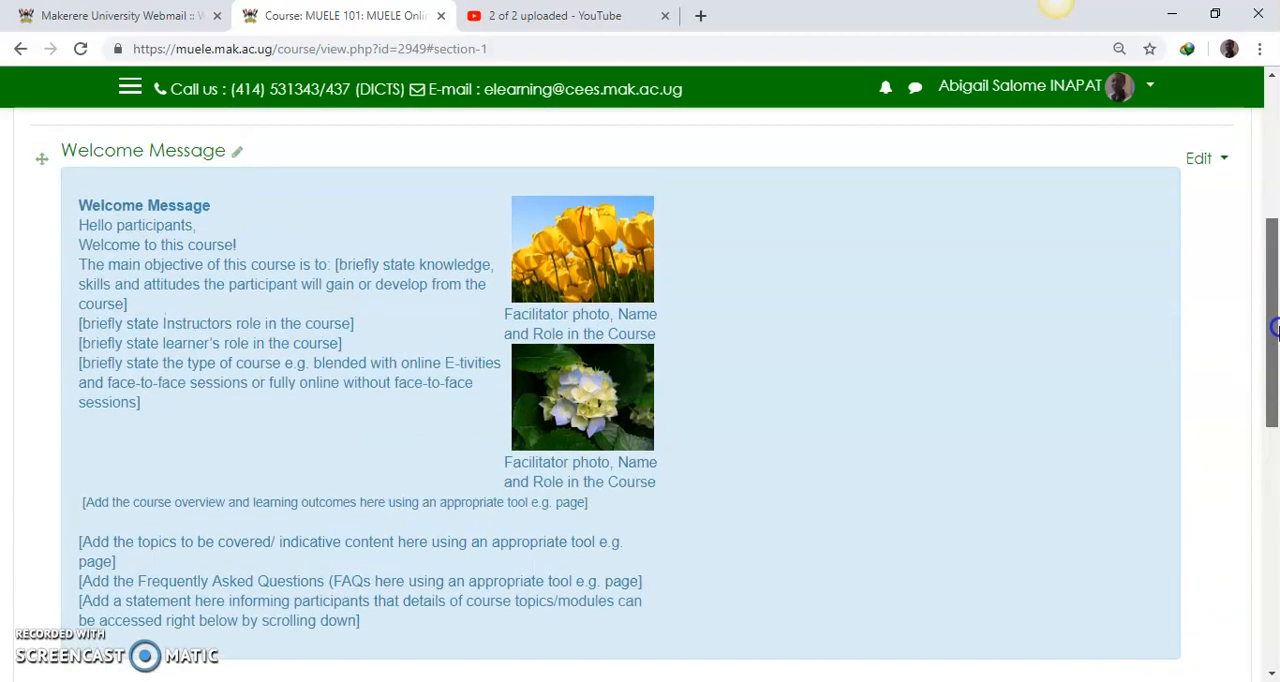
{"action": "scroll", "coordinate": [1221, 455], "scroll_direction": "down", "scroll_amount": 2}
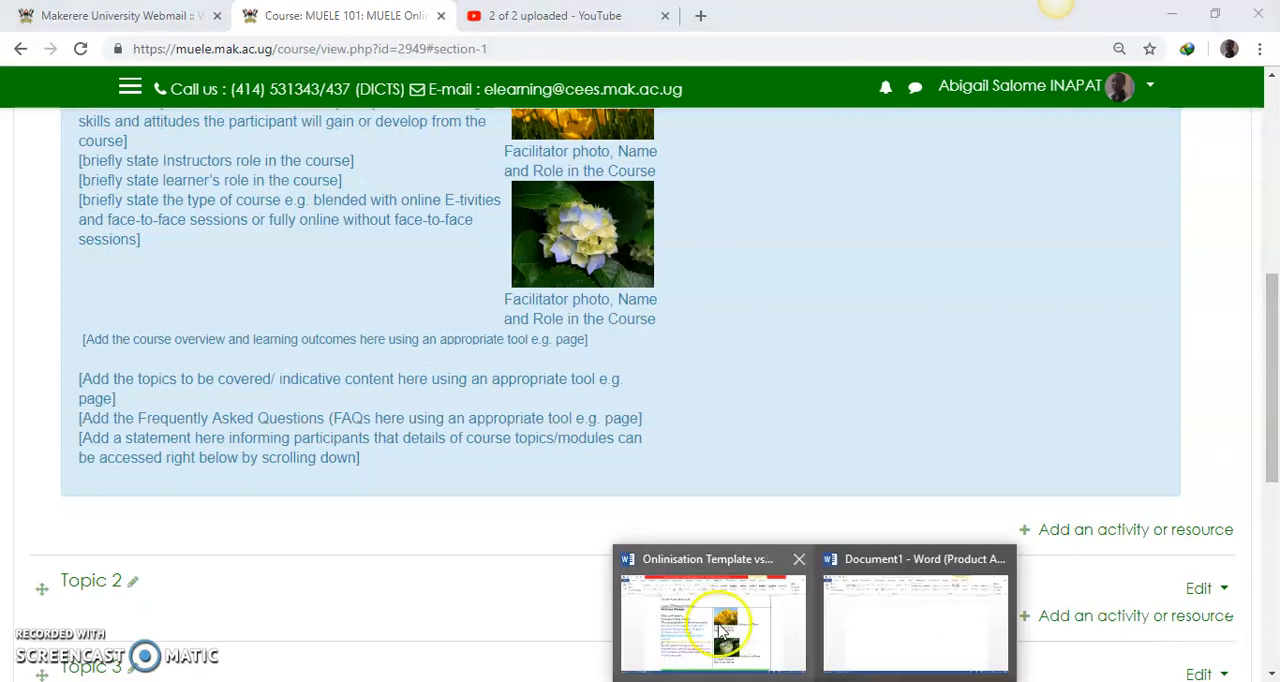
Step: Switch to the Onlinisation Template in Word to review the highlighted placeholder row, and return to the course page to compare it
{"action": "left_click", "coordinate": [714, 620]}
{"action": "left_click_drag", "start_coordinate": [1270, 243], "coordinate": [1271, 310]}
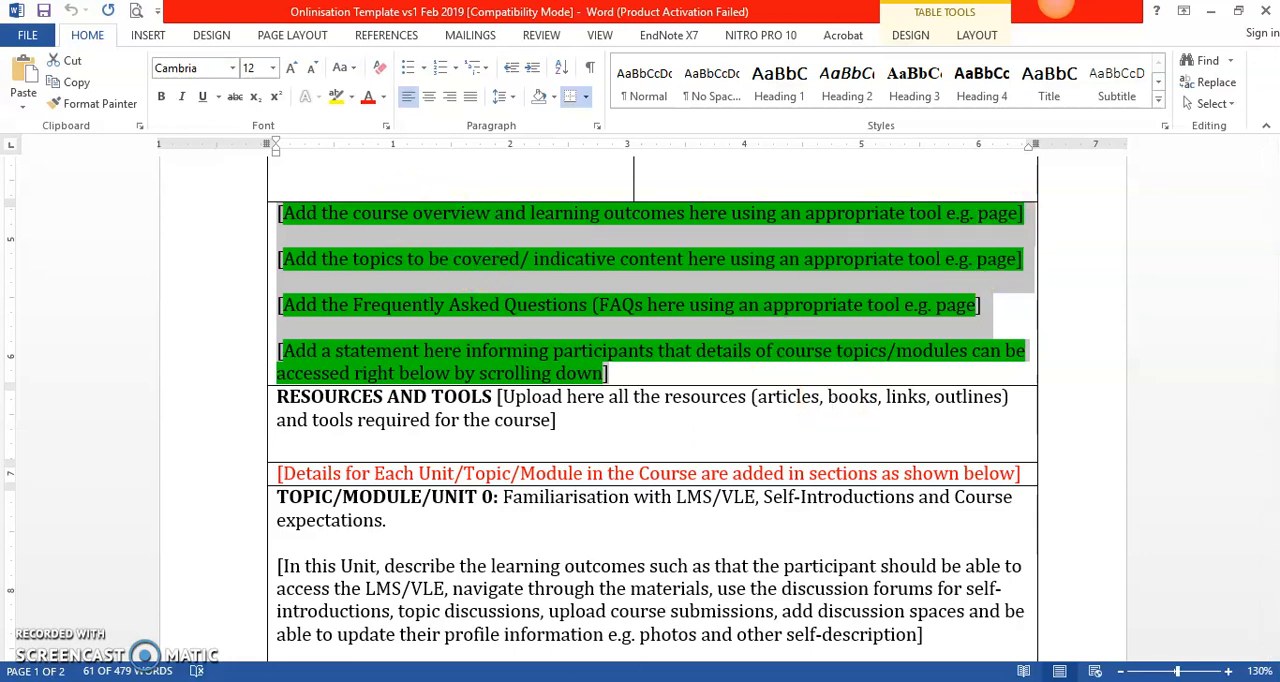
{"action": "key", "text": "alt+Tab"}
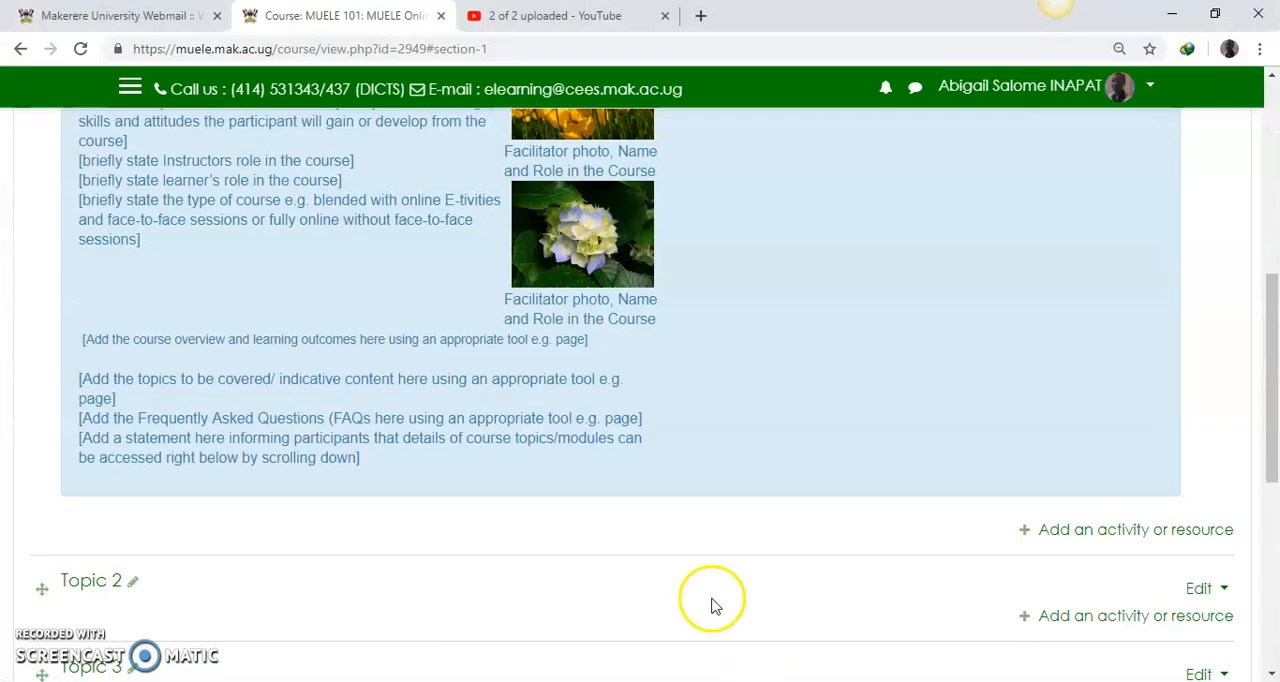
{"action": "left_click_drag", "start_coordinate": [1270, 452], "coordinate": [1272, 437]}
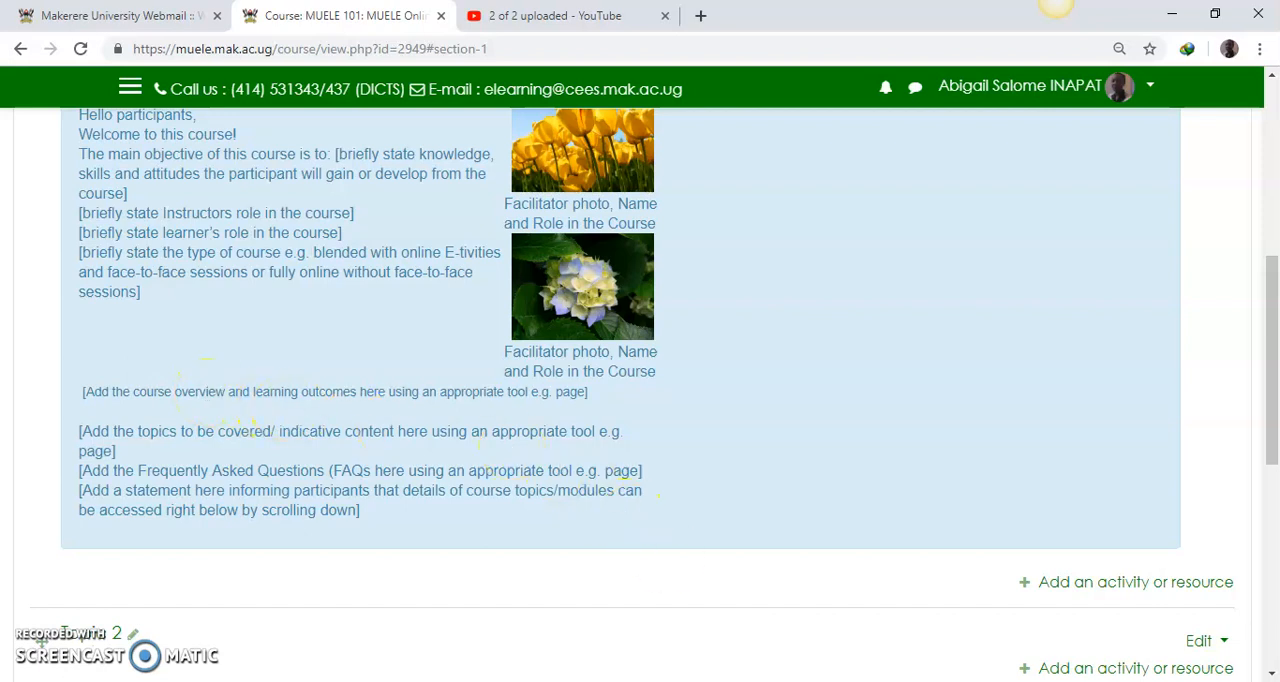
Step: Copy the TOPIC/MODULE/UNIT 1 block, from its heading through its last bullet, from the Word Onlinisation Template and return to the course page
{"action": "left_click", "coordinate": [814, 680]}
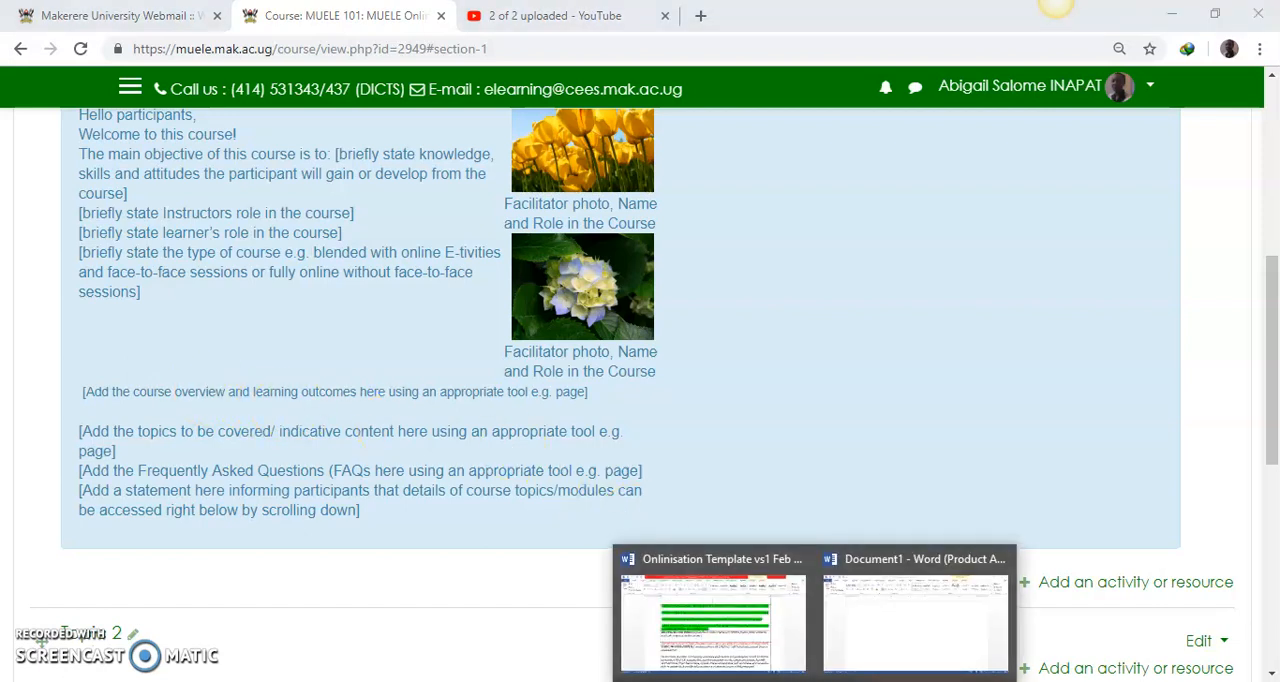
{"action": "left_click", "coordinate": [726, 651]}
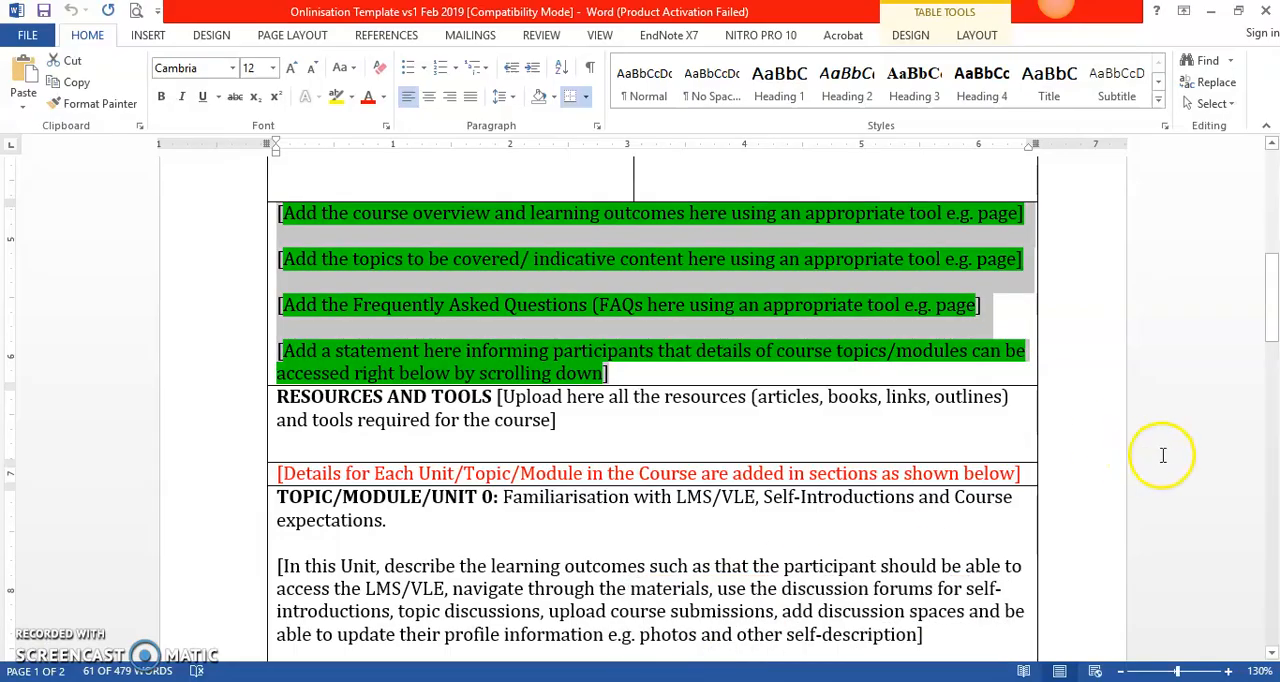
{"action": "left_click_drag", "start_coordinate": [1274, 322], "coordinate": [1275, 412]}
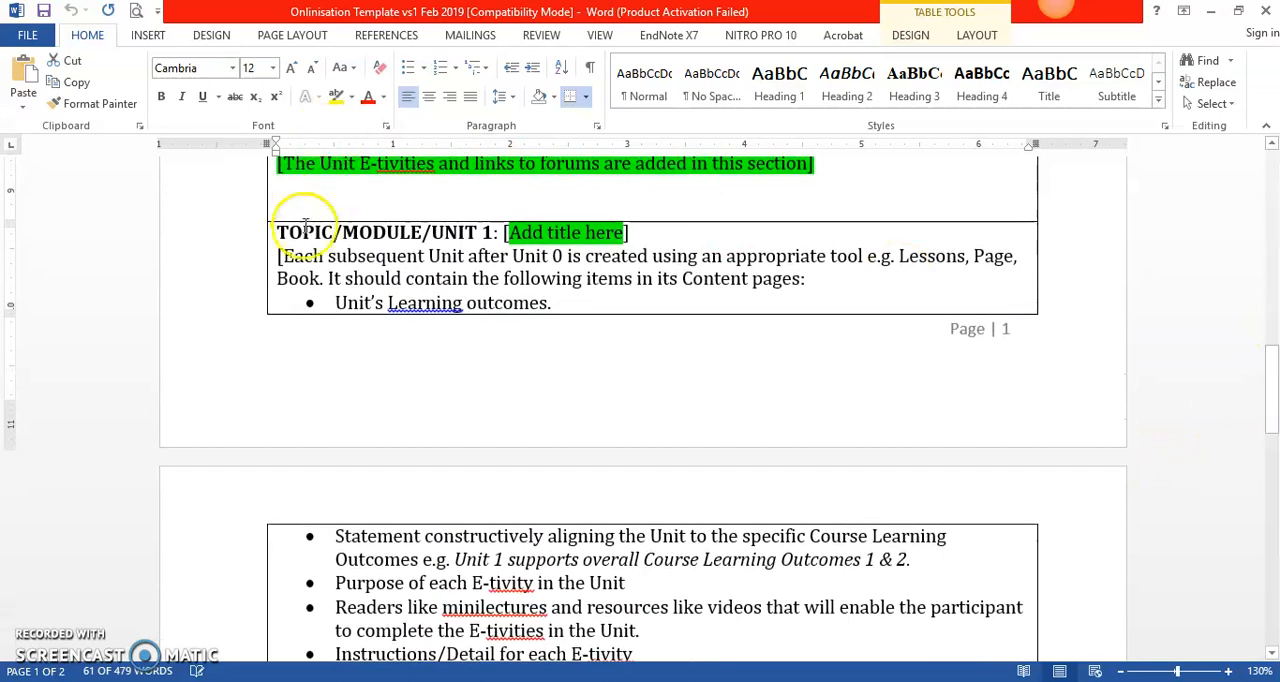
{"action": "left_click_drag", "start_coordinate": [280, 231], "coordinate": [660, 665]}
{"action": "scroll", "coordinate": [654, 608], "scroll_direction": "down", "scroll_amount": 3}
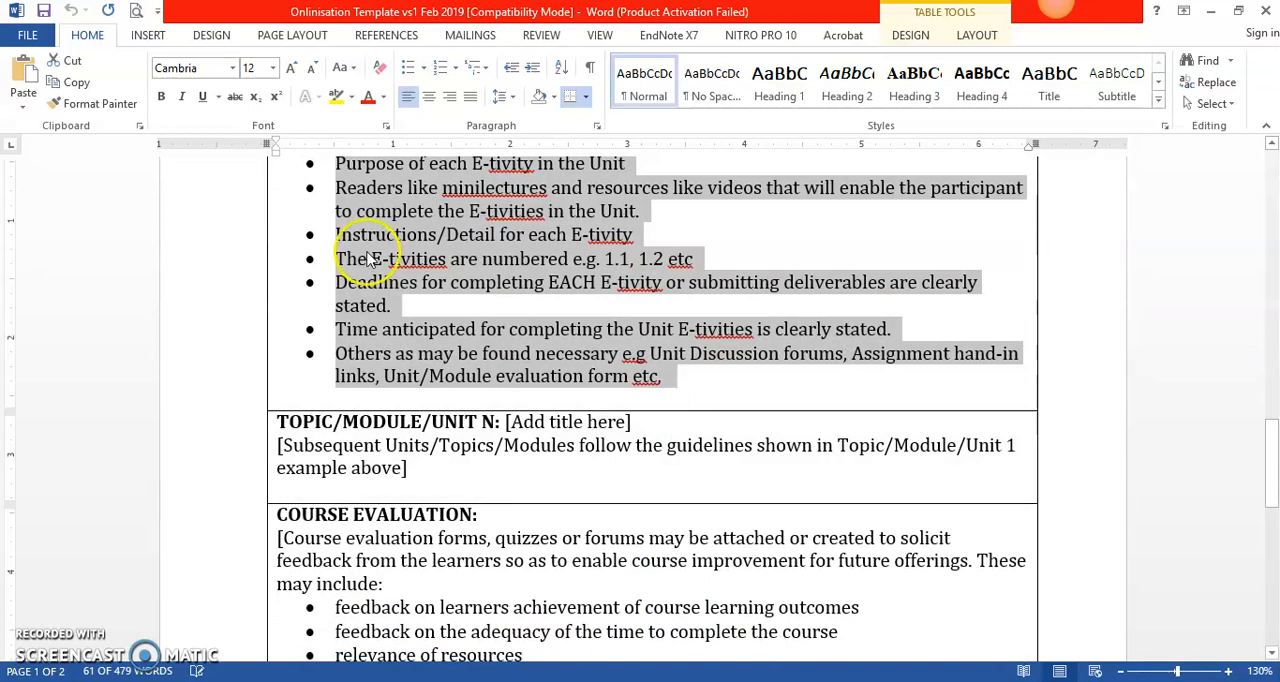
{"action": "right_click", "coordinate": [367, 216]}
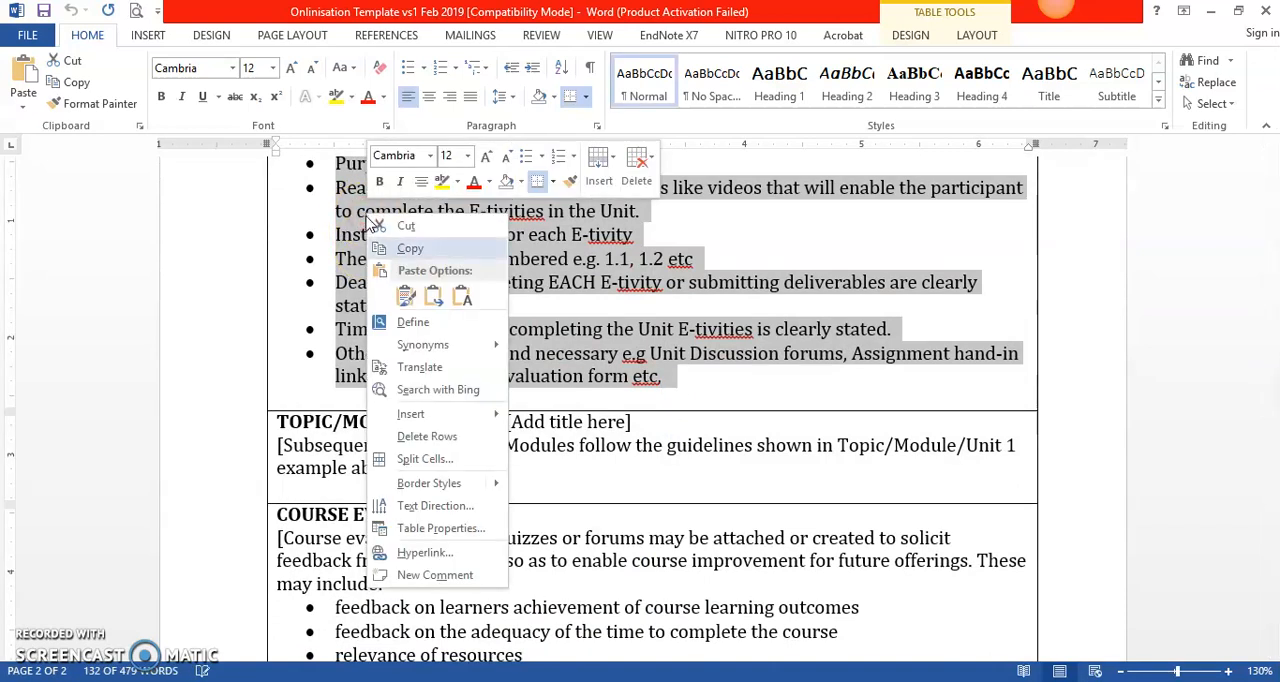
{"action": "left_click", "coordinate": [402, 249]}
{"action": "key", "text": "alt+Tab"}
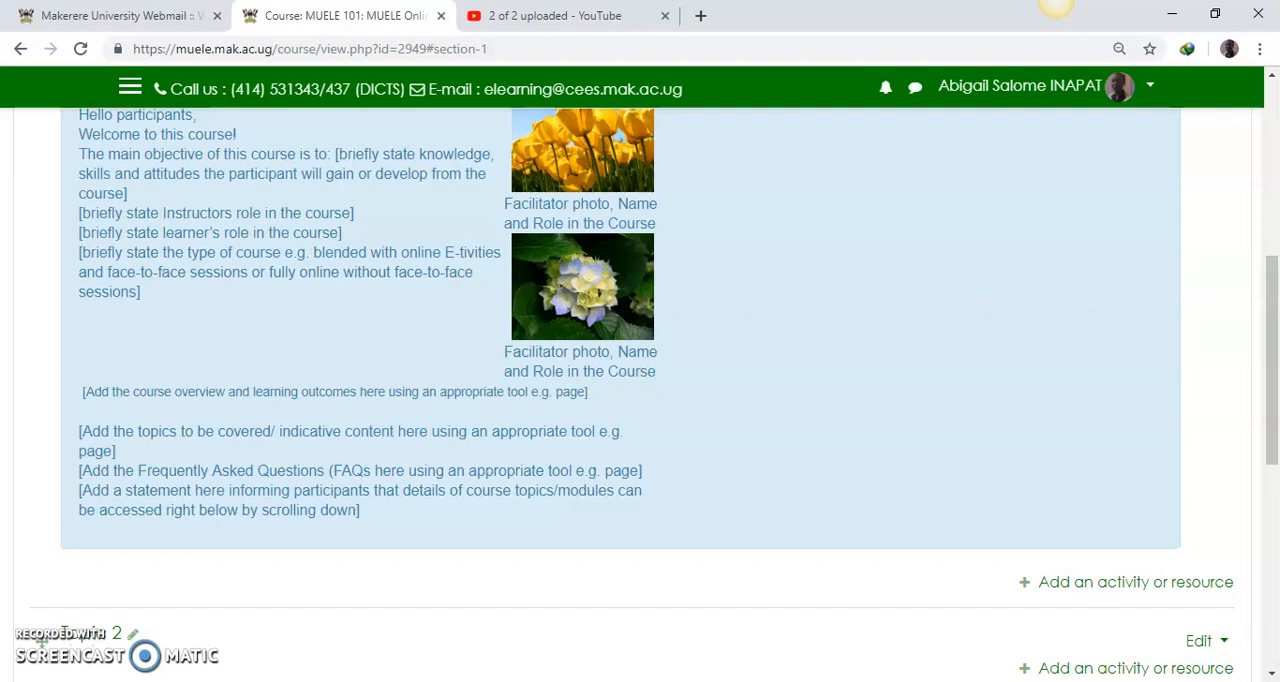
Step: Add the line "Click here to access the Course overview" beneath the course overview placeholder in the Welcome Message summary and save the changes
{"action": "left_click_drag", "start_coordinate": [1270, 440], "coordinate": [1274, 398]}
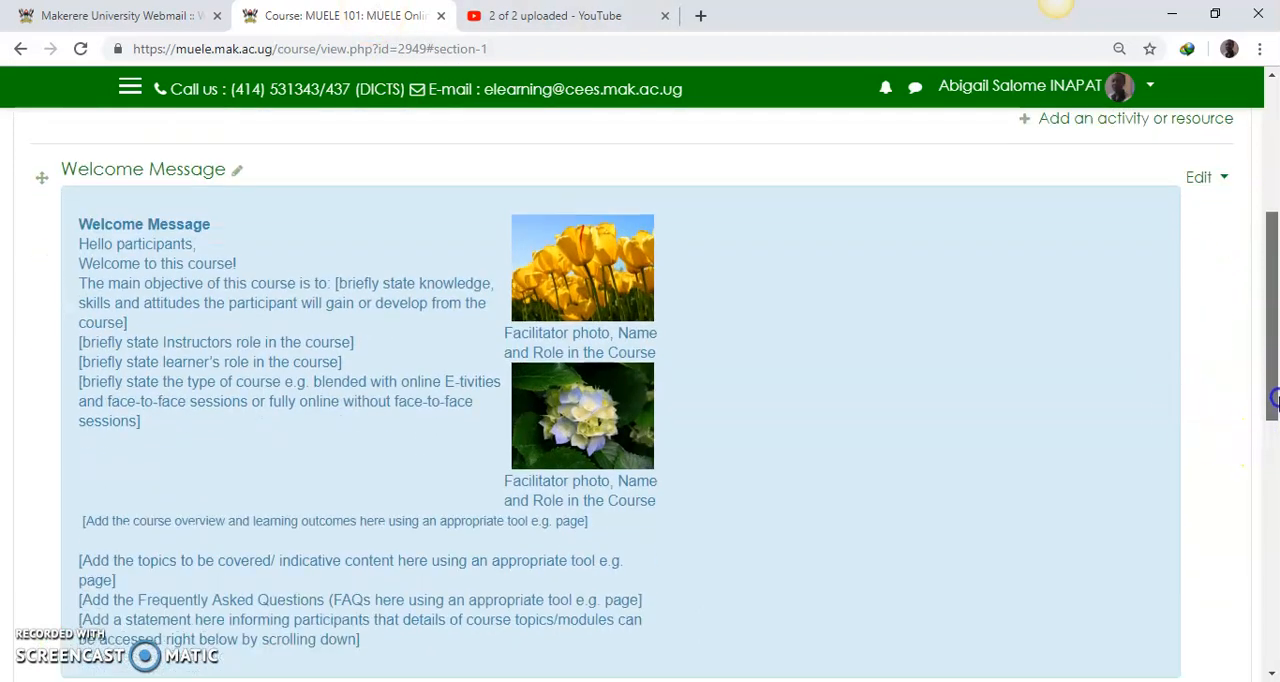
{"action": "left_click", "coordinate": [1227, 178]}
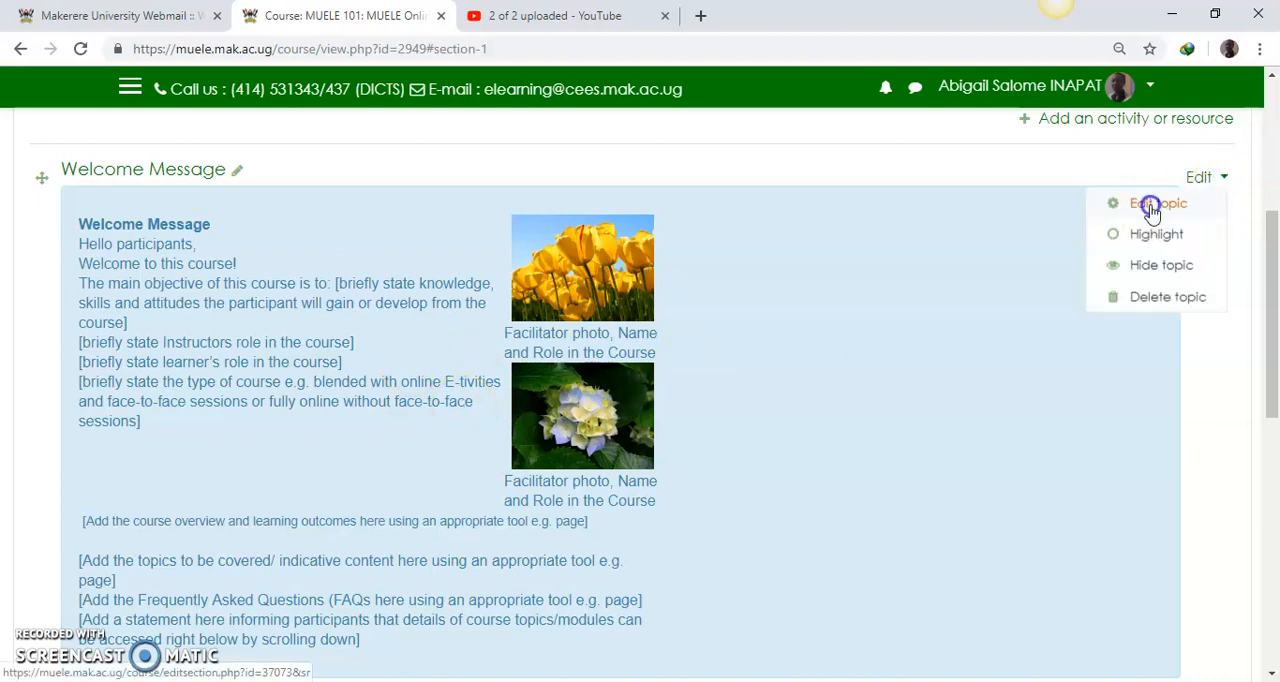
{"action": "left_click", "coordinate": [1146, 203]}
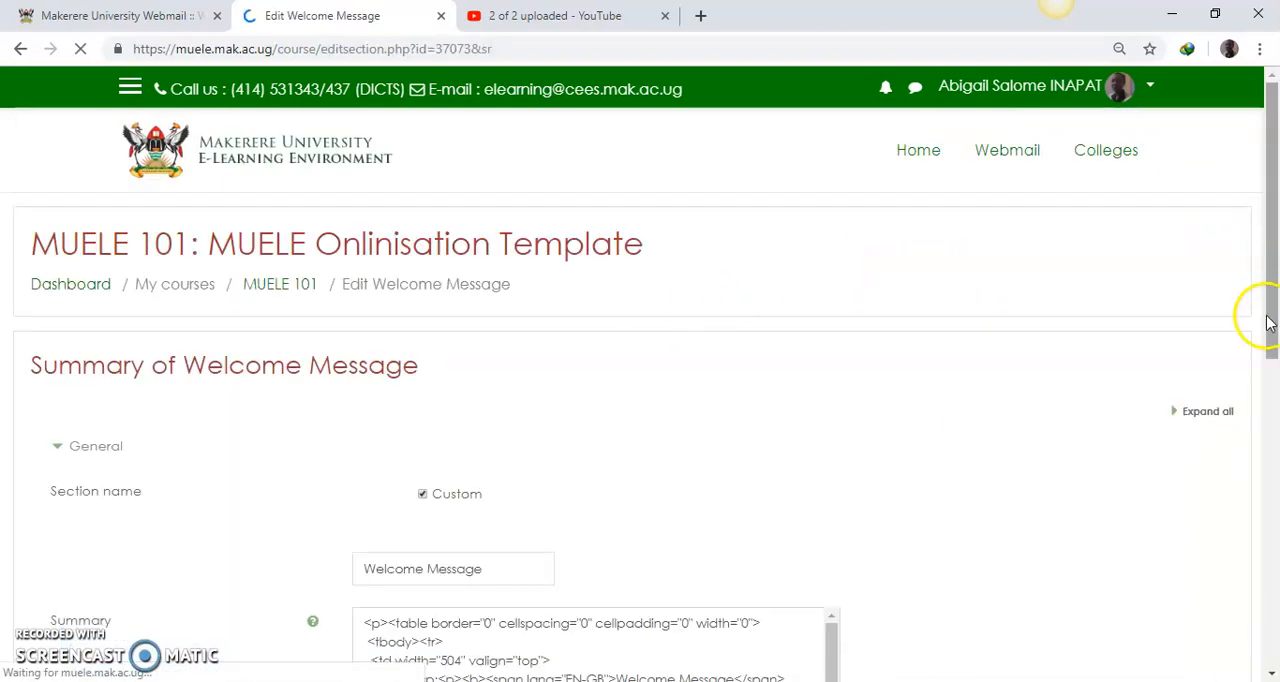
{"action": "left_click_drag", "start_coordinate": [1268, 306], "coordinate": [1274, 552]}
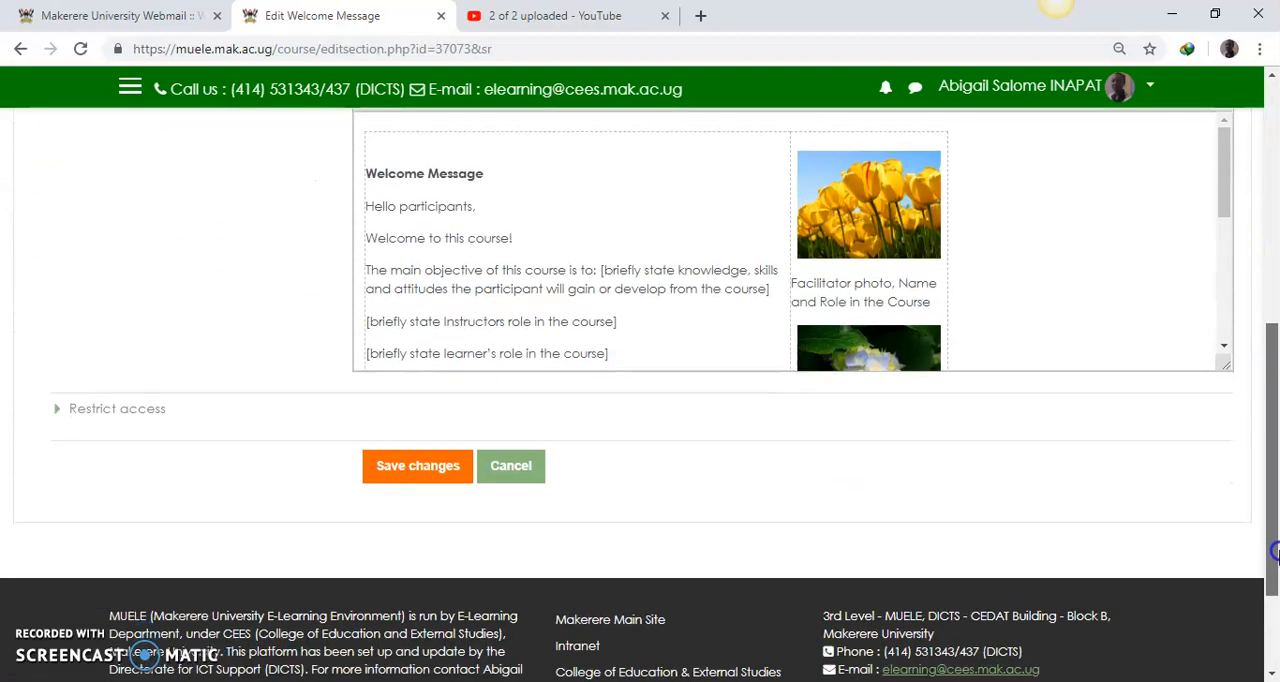
{"action": "left_click_drag", "start_coordinate": [1222, 199], "coordinate": [1198, 345]}
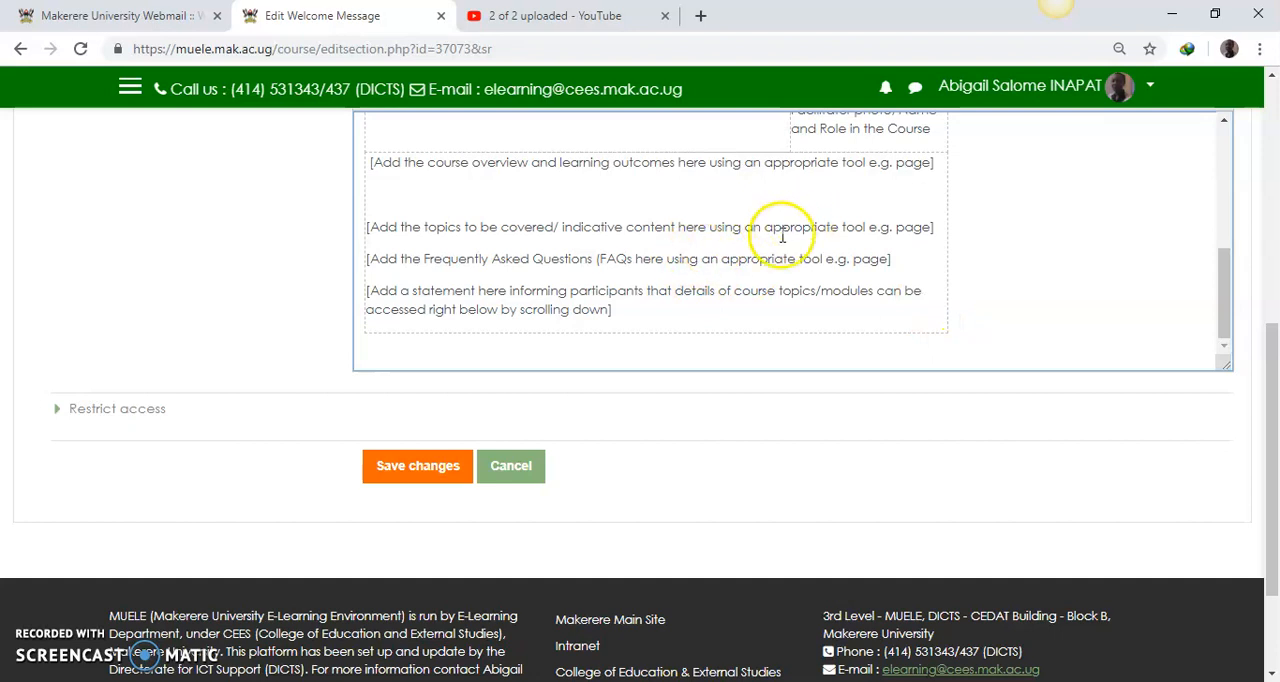
{"action": "scroll", "coordinate": [1220, 320], "scroll_direction": "up", "scroll_amount": 1}
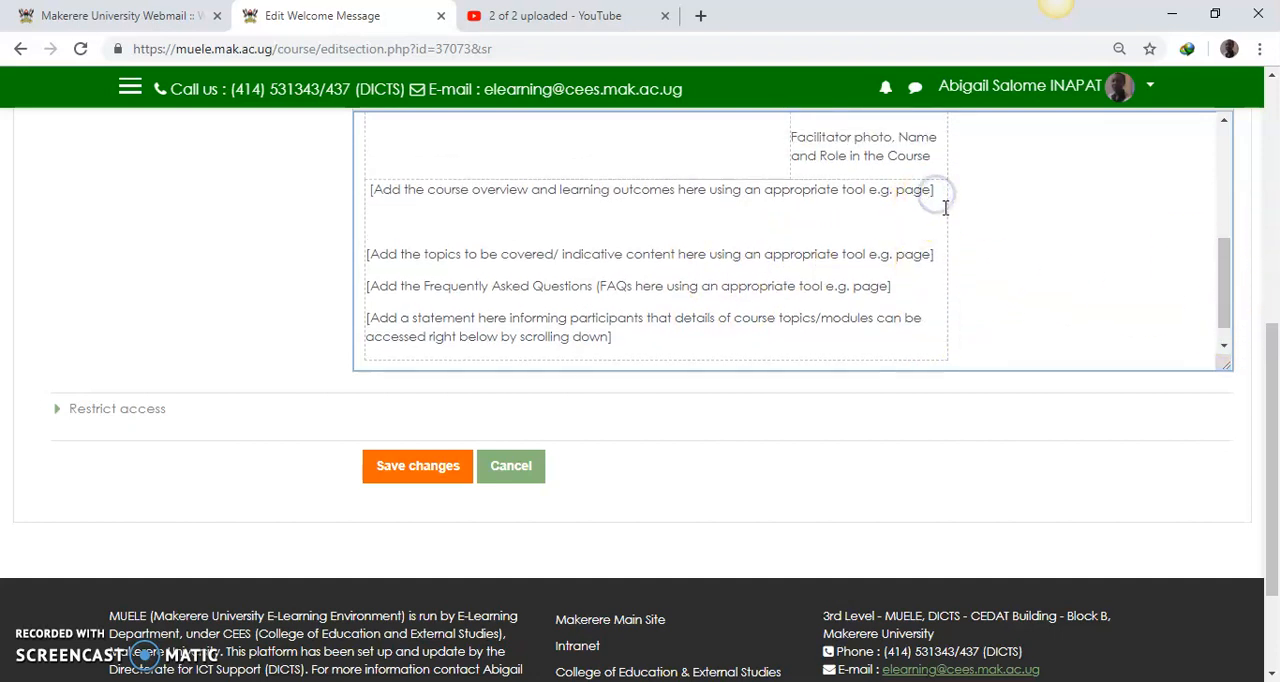
{"action": "key", "text": "Return"}
{"action": "type", "text": "Cl"}
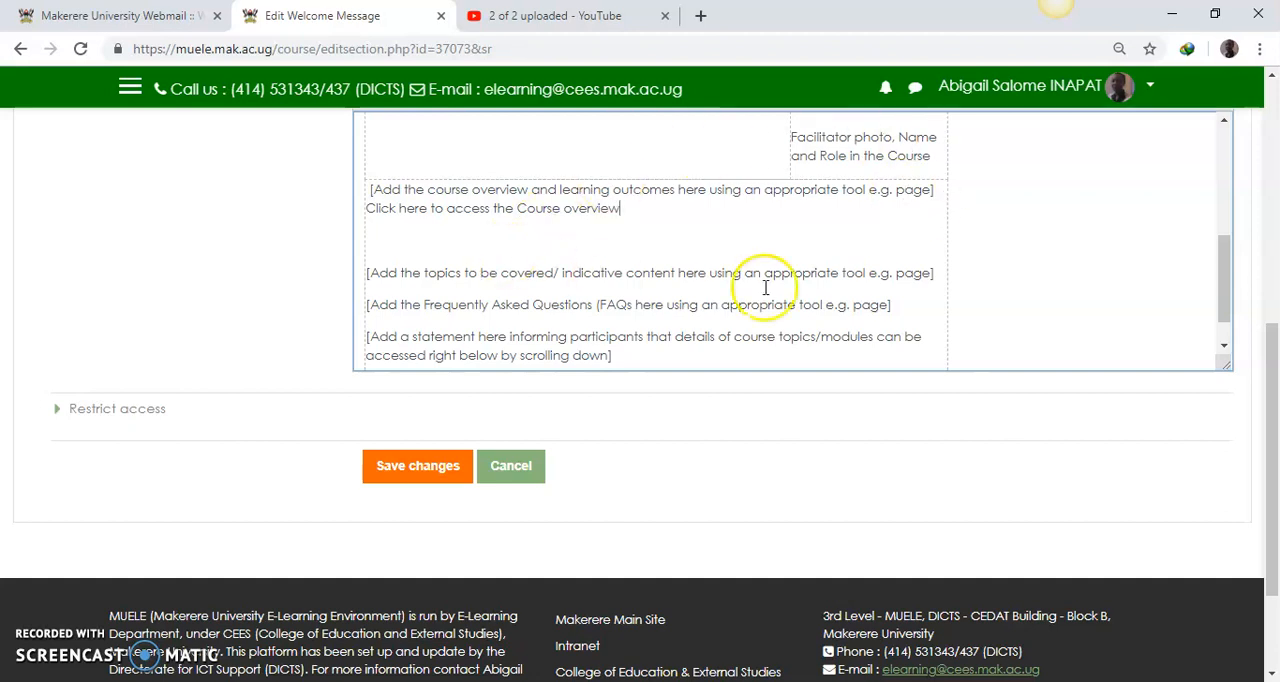
{"action": "left_click_drag", "start_coordinate": [1274, 366], "coordinate": [1272, 350]}
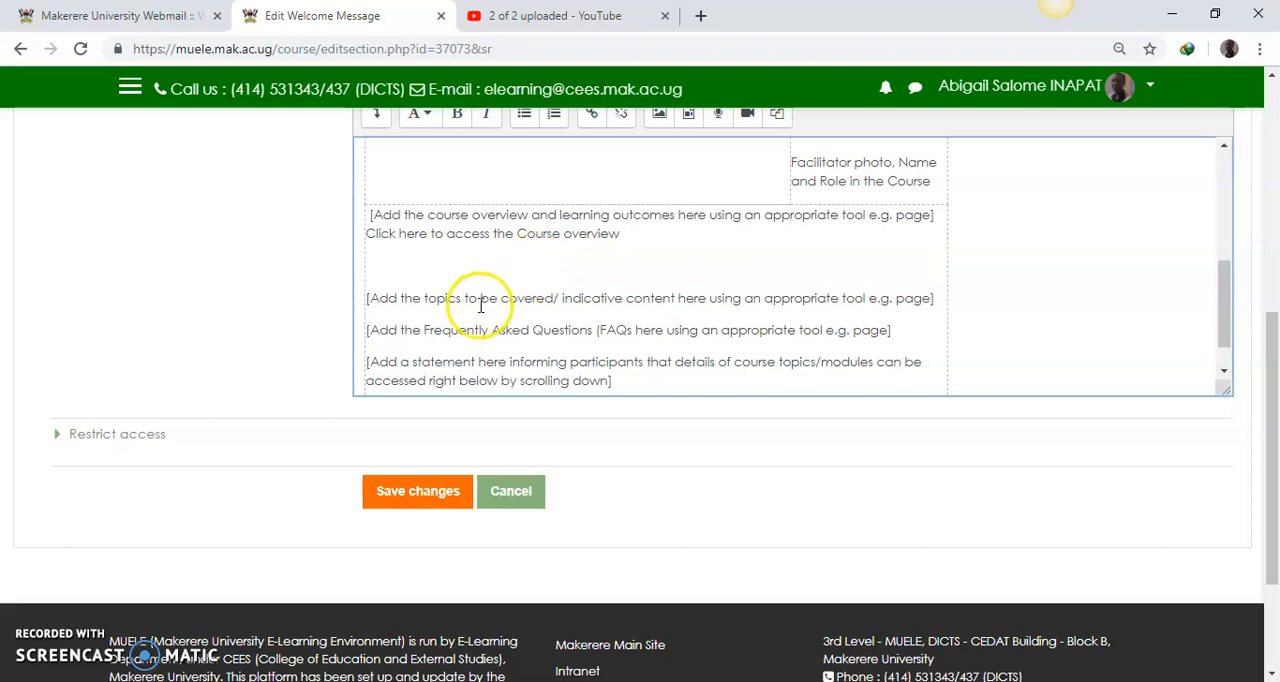
{"action": "left_click", "coordinate": [425, 491]}
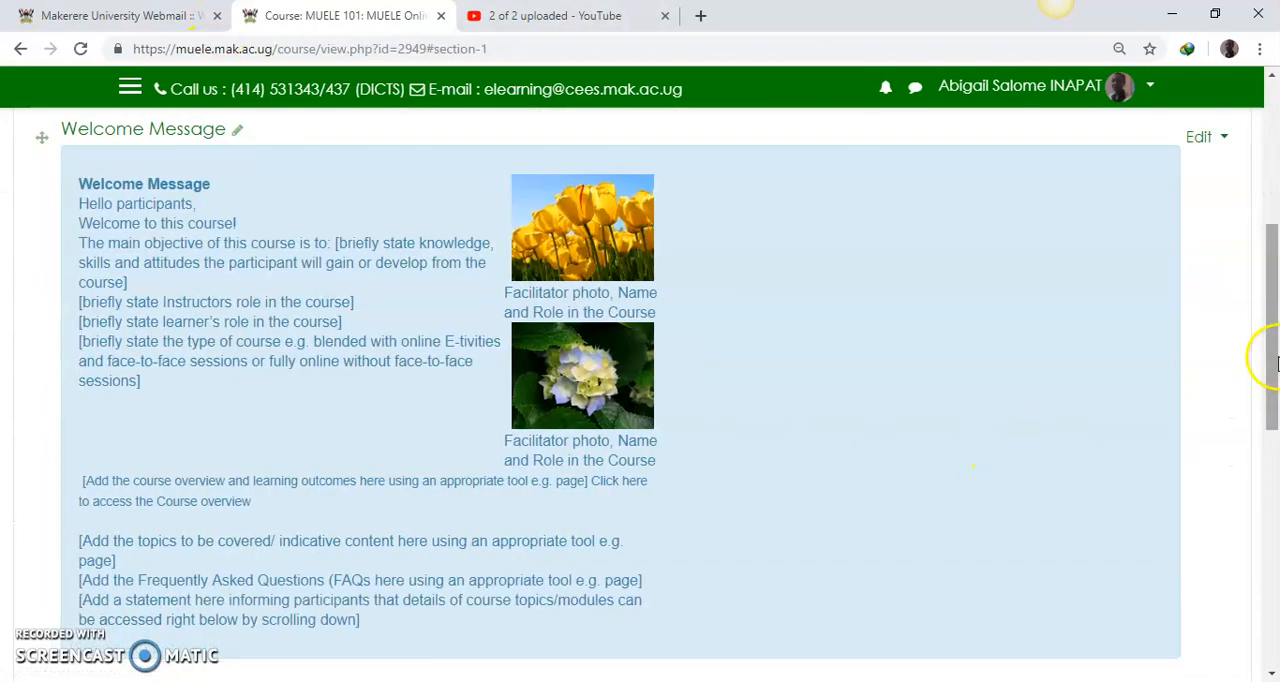
Step: Start adding a new Page resource to Topic 4 of the course
{"action": "left_click_drag", "start_coordinate": [1277, 365], "coordinate": [1260, 443]}
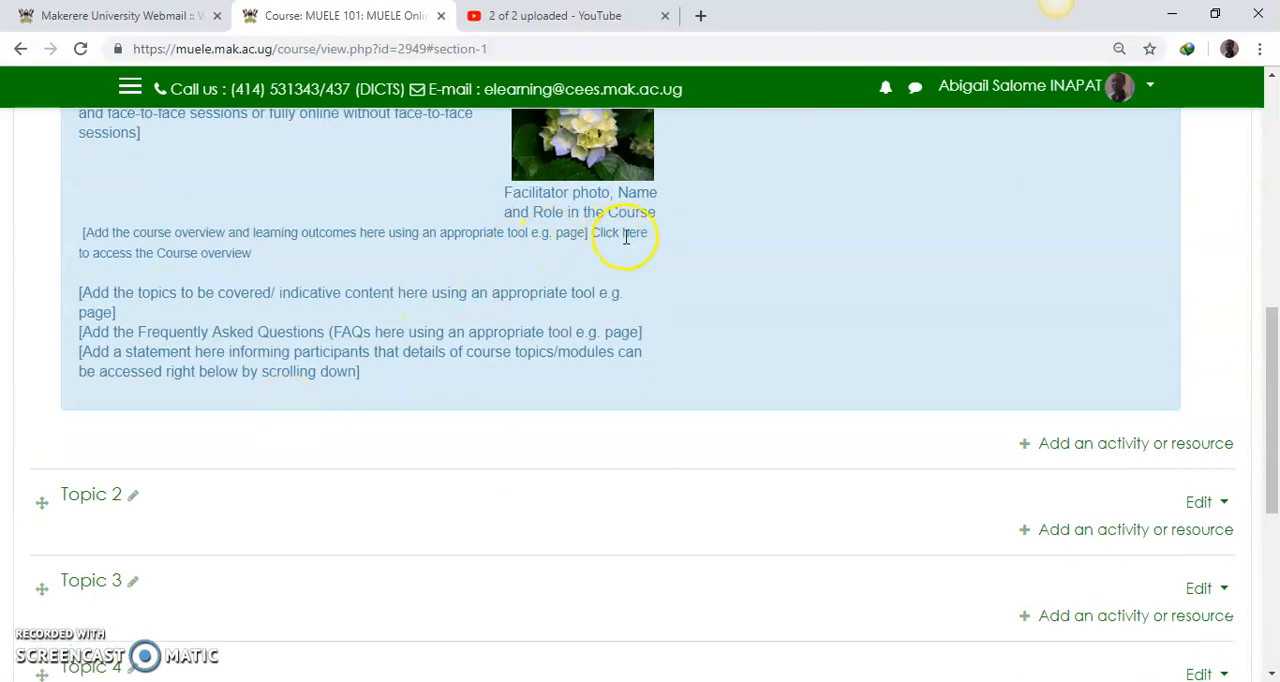
{"action": "left_click_drag", "start_coordinate": [1268, 471], "coordinate": [1268, 556]}
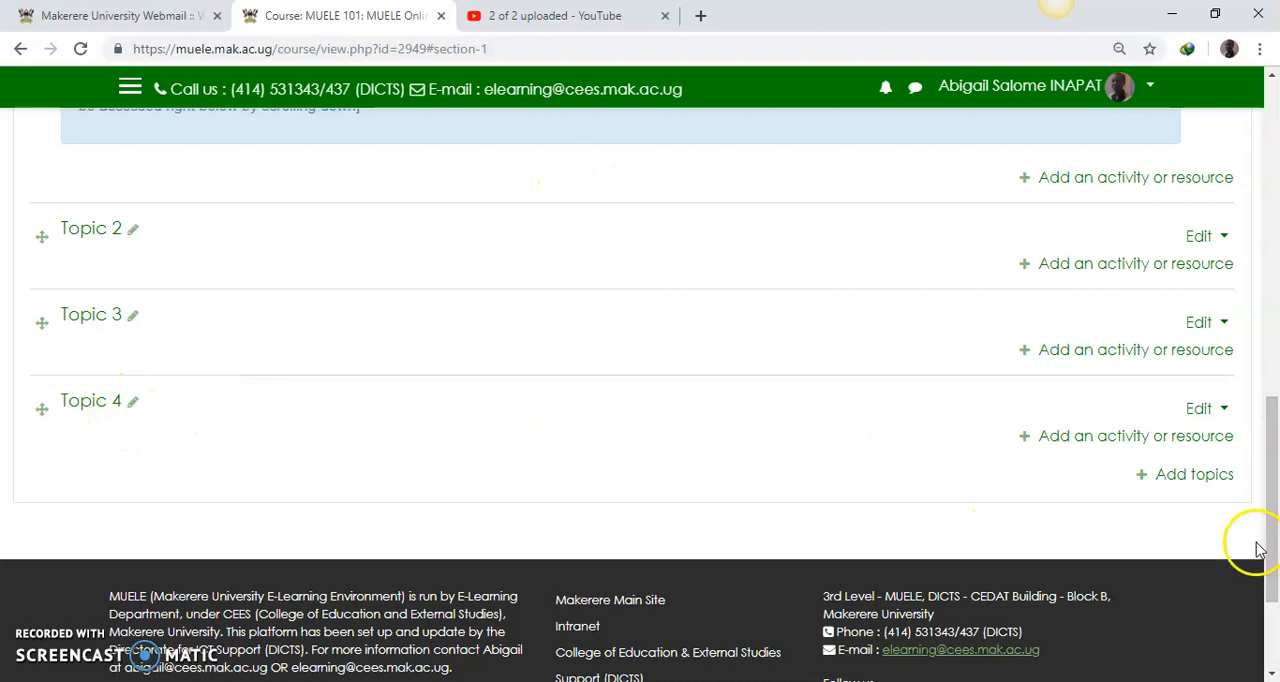
{"action": "left_click", "coordinate": [1118, 443]}
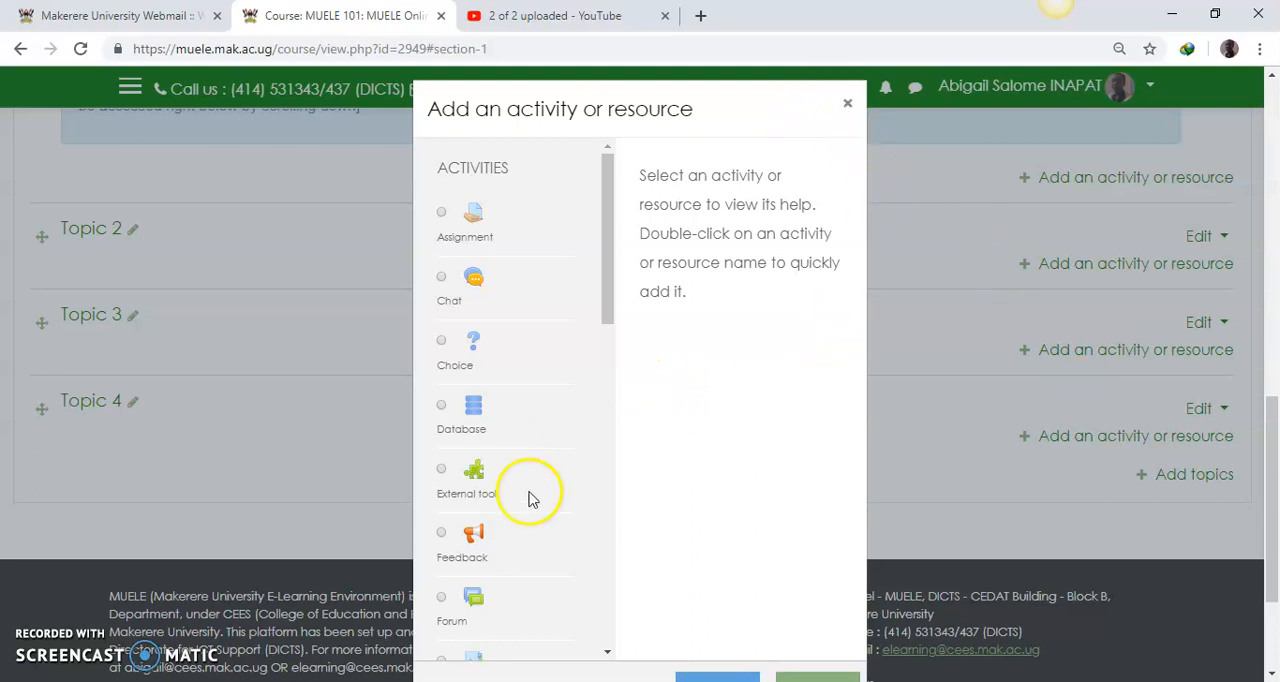
{"action": "left_click_drag", "start_coordinate": [607, 292], "coordinate": [595, 624]}
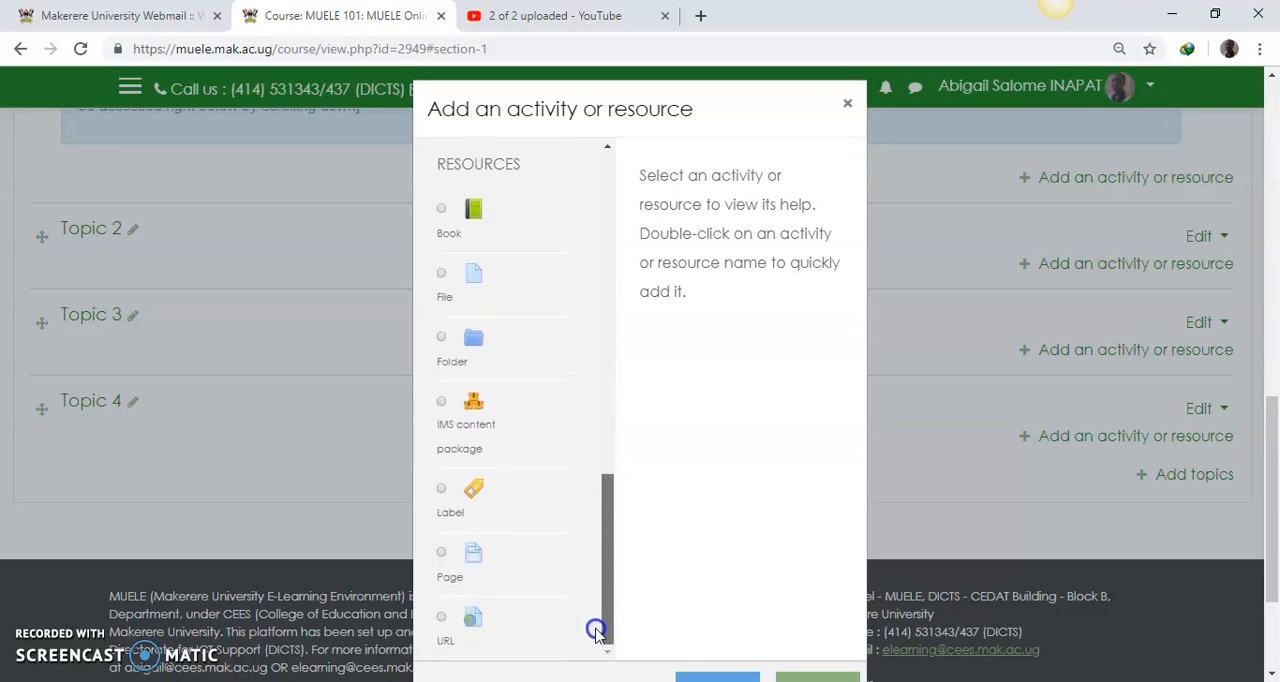
{"action": "left_click", "coordinate": [443, 556]}
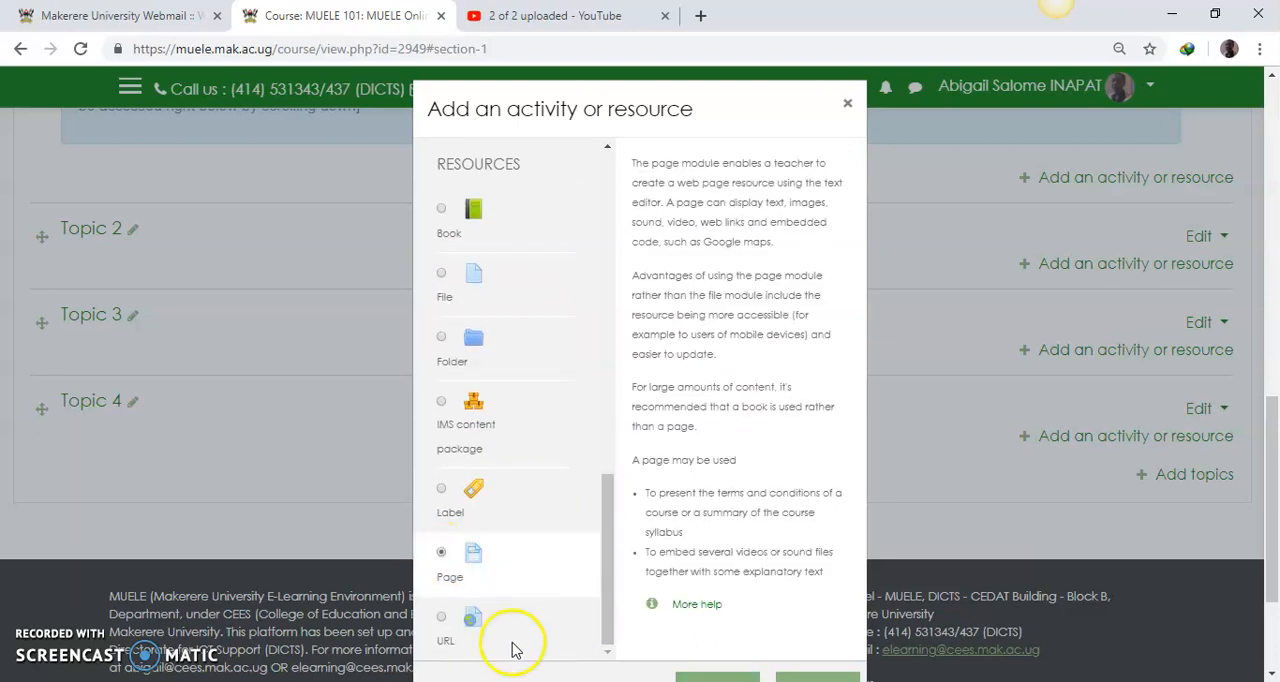
{"action": "left_click_drag", "start_coordinate": [1268, 405], "coordinate": [1270, 455]}
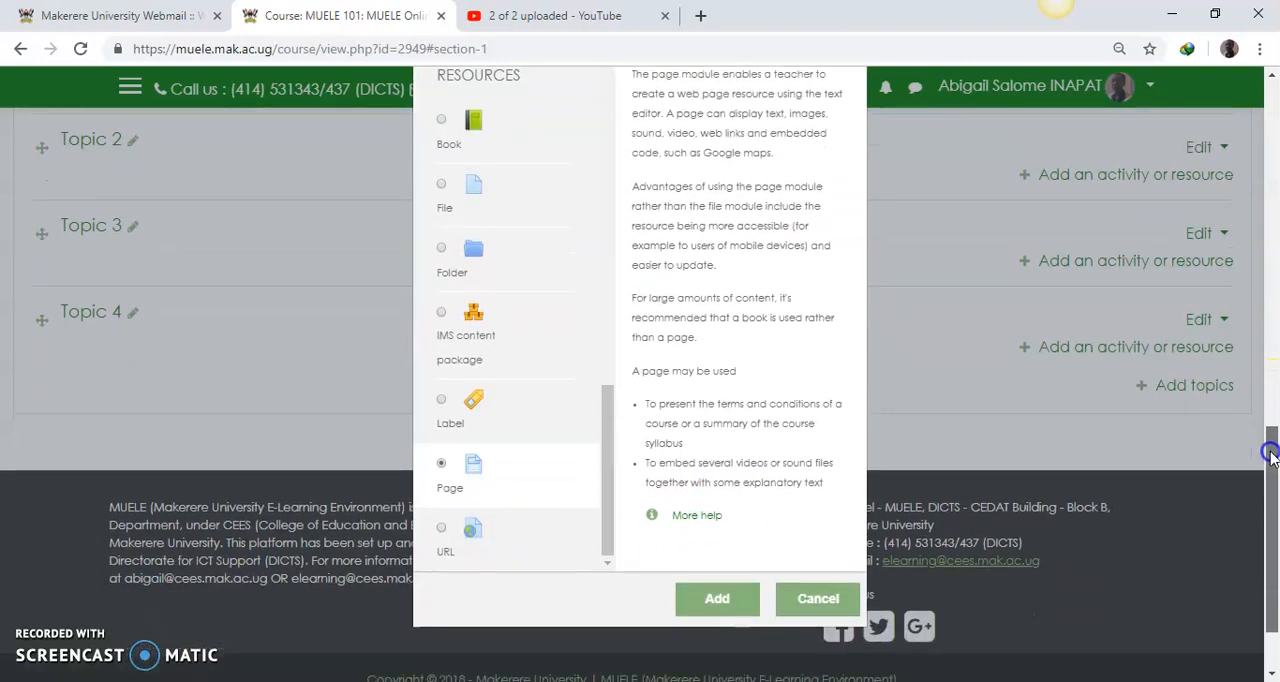
{"action": "left_click", "coordinate": [717, 584]}
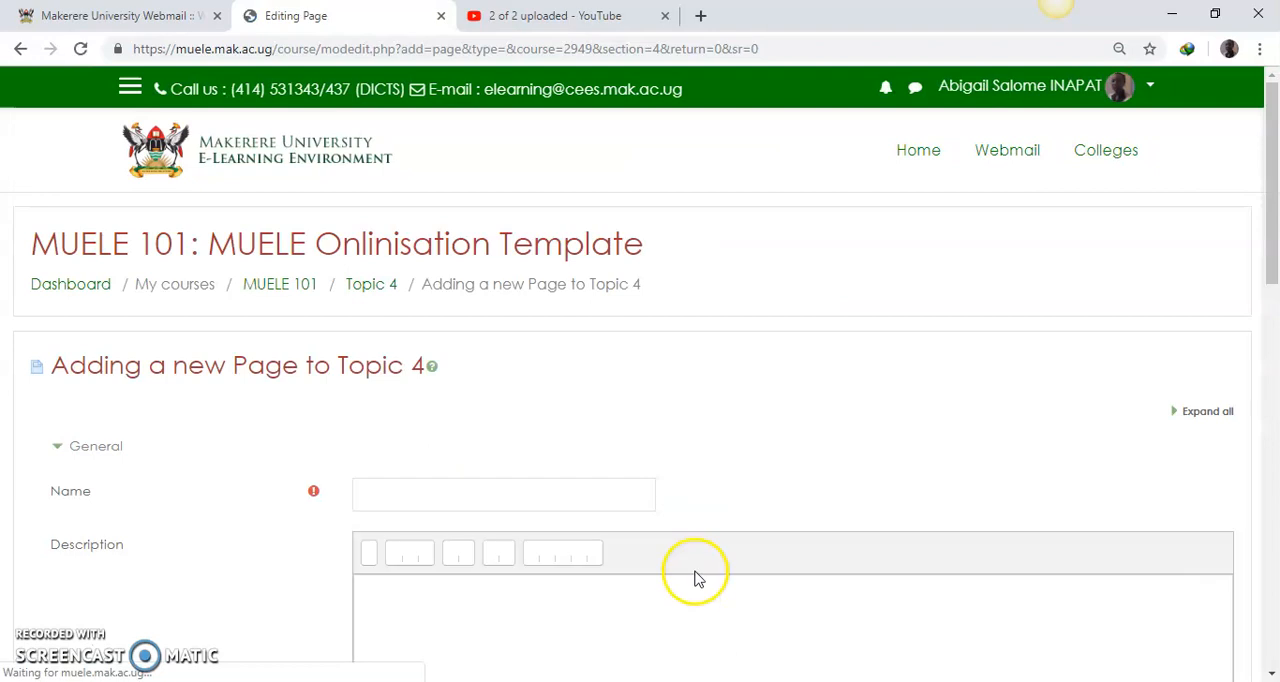
Step: Name the new page "Course Overview" and leave its description empty
{"action": "scroll", "coordinate": [1268, 268], "scroll_direction": "down", "scroll_amount": 3}
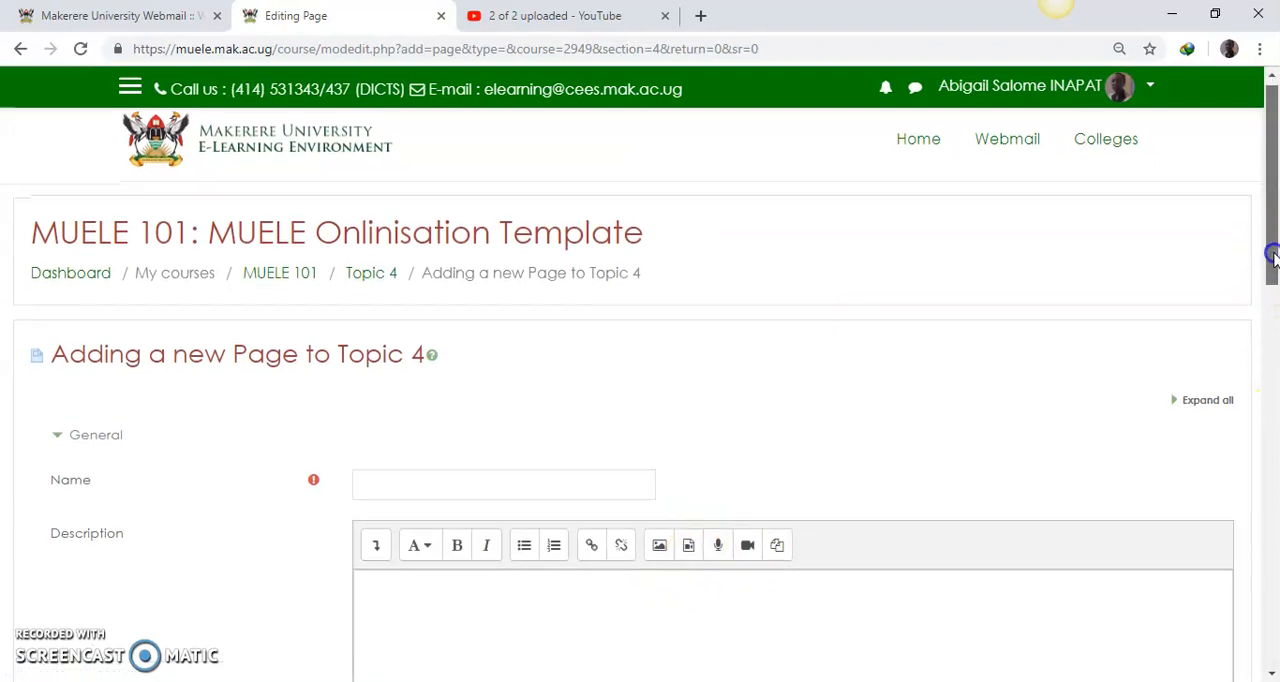
{"action": "left_click", "coordinate": [451, 192]}
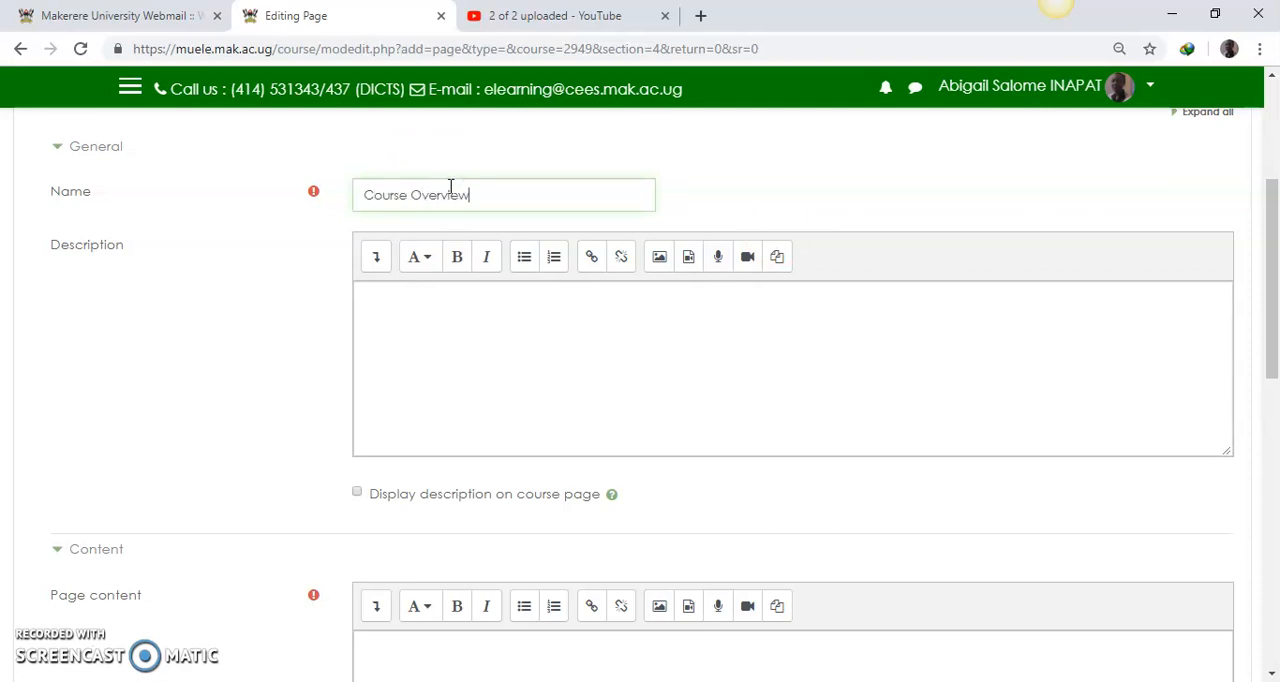
{"action": "left_click", "coordinate": [454, 346]}
Step: Paste the copied TOPIC/MODULE/UNIT 1 block into the page content
{"action": "left_click_drag", "start_coordinate": [1277, 257], "coordinate": [1274, 391]}
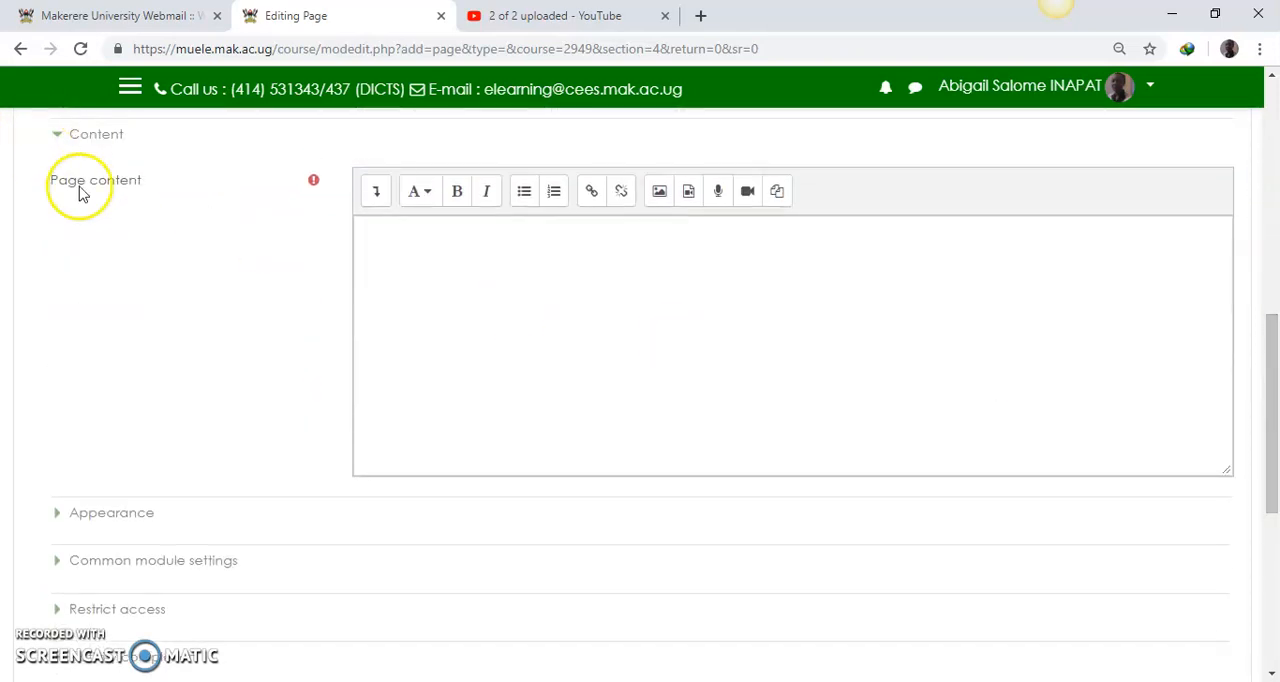
{"action": "left_click", "coordinate": [378, 258]}
{"action": "right_click", "coordinate": [376, 252]}
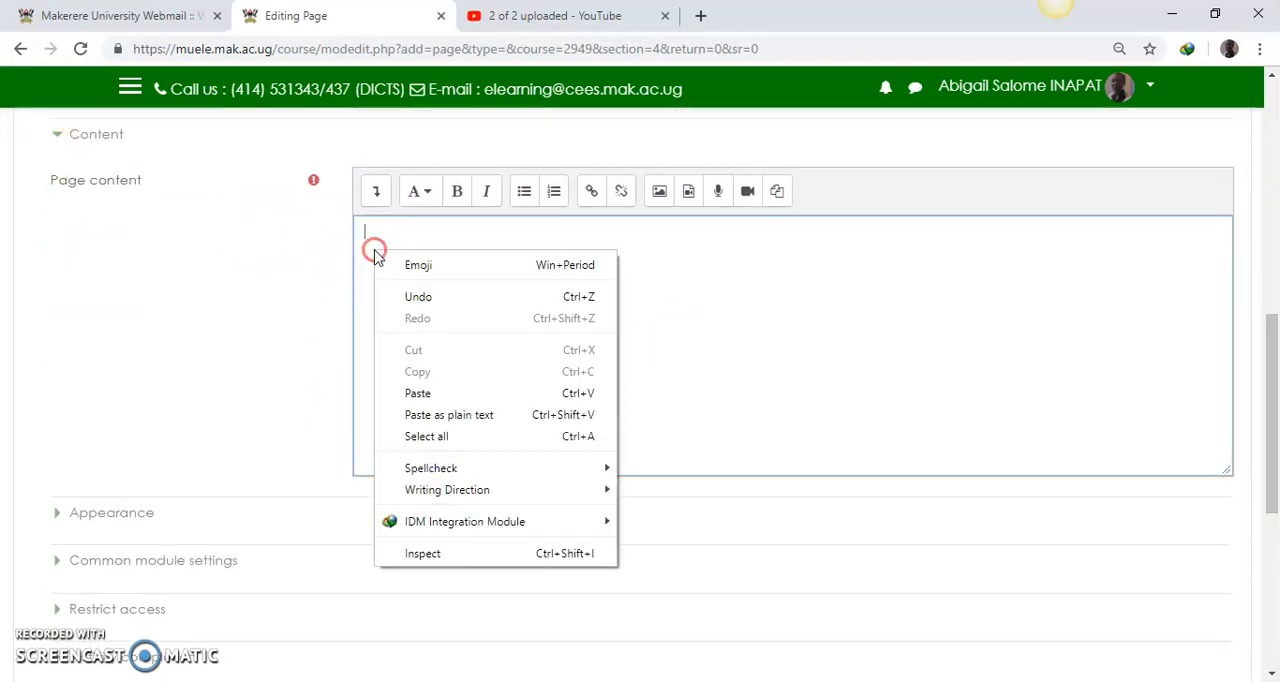
{"action": "left_click", "coordinate": [420, 393]}
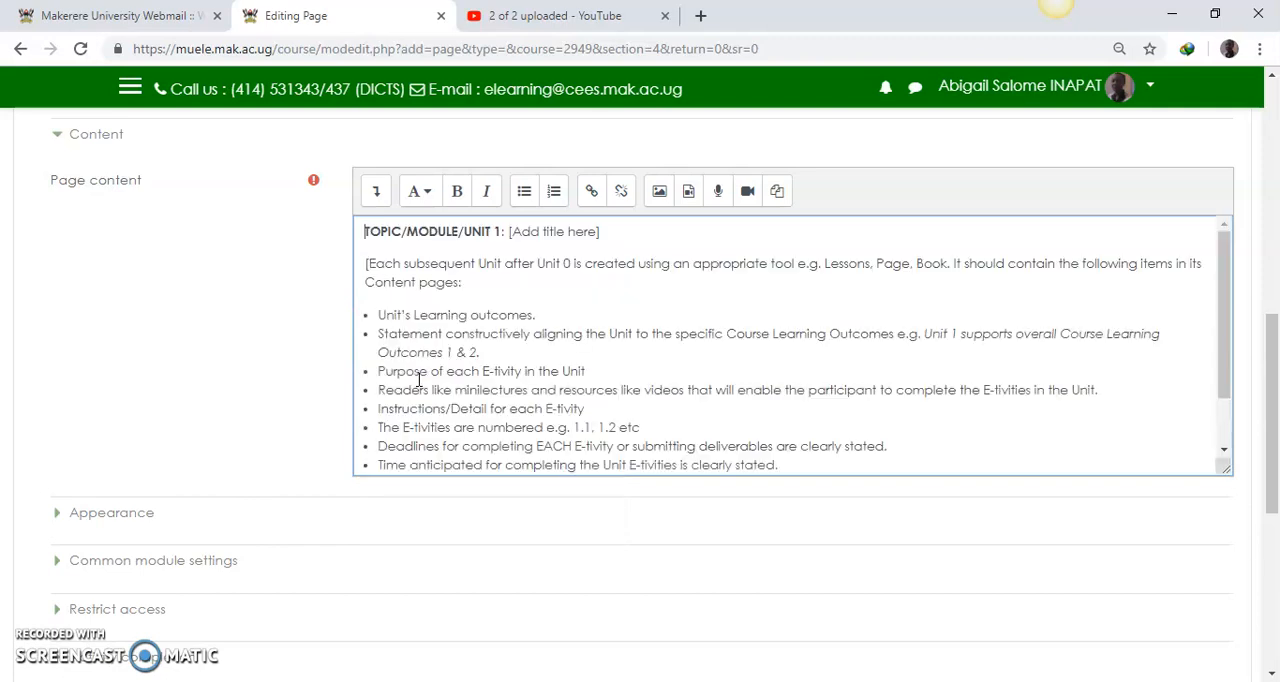
{"action": "left_click_drag", "start_coordinate": [1223, 320], "coordinate": [1223, 277]}
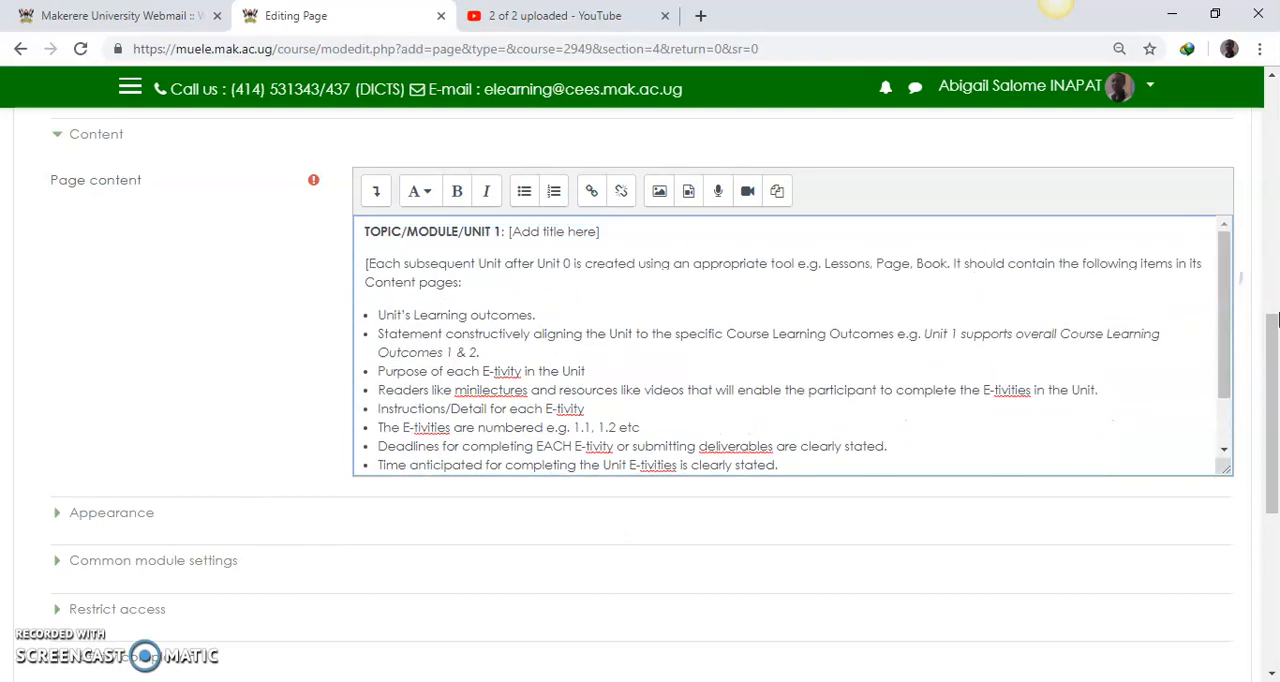
Step: Save and display the Course Overview page, and review its heading, introduction and bullet list
{"action": "left_click_drag", "start_coordinate": [1270, 350], "coordinate": [1272, 450]}
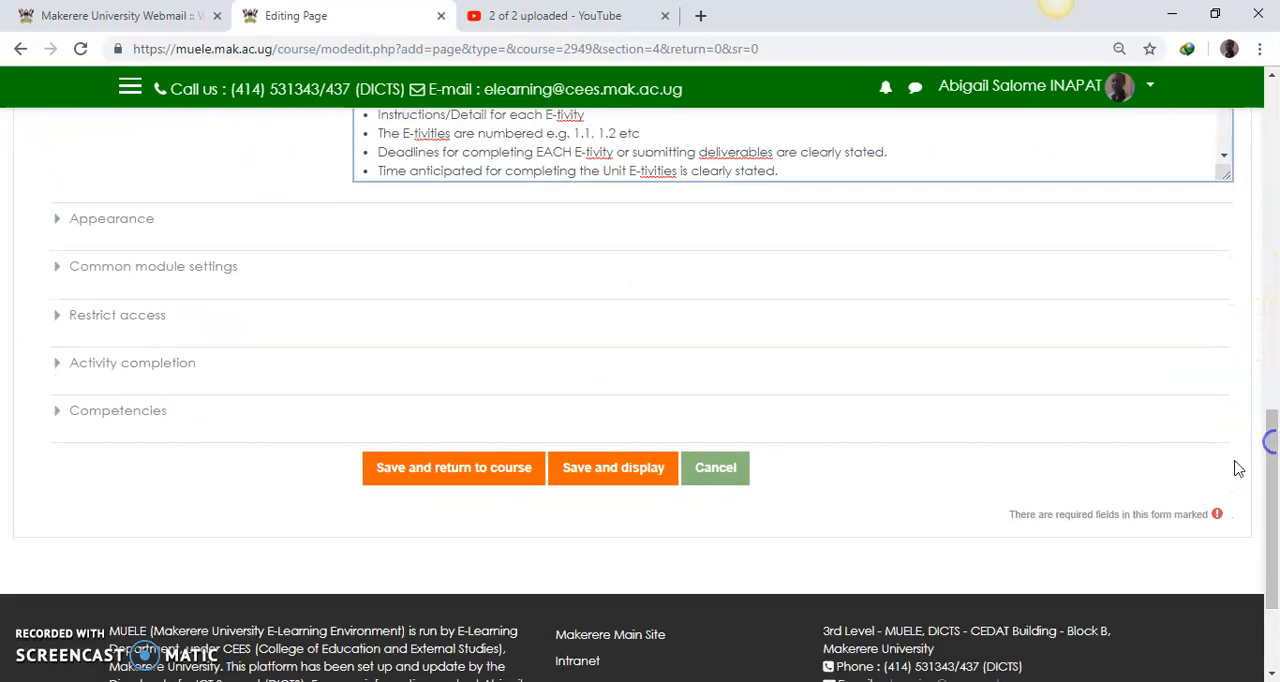
{"action": "left_click", "coordinate": [605, 486]}
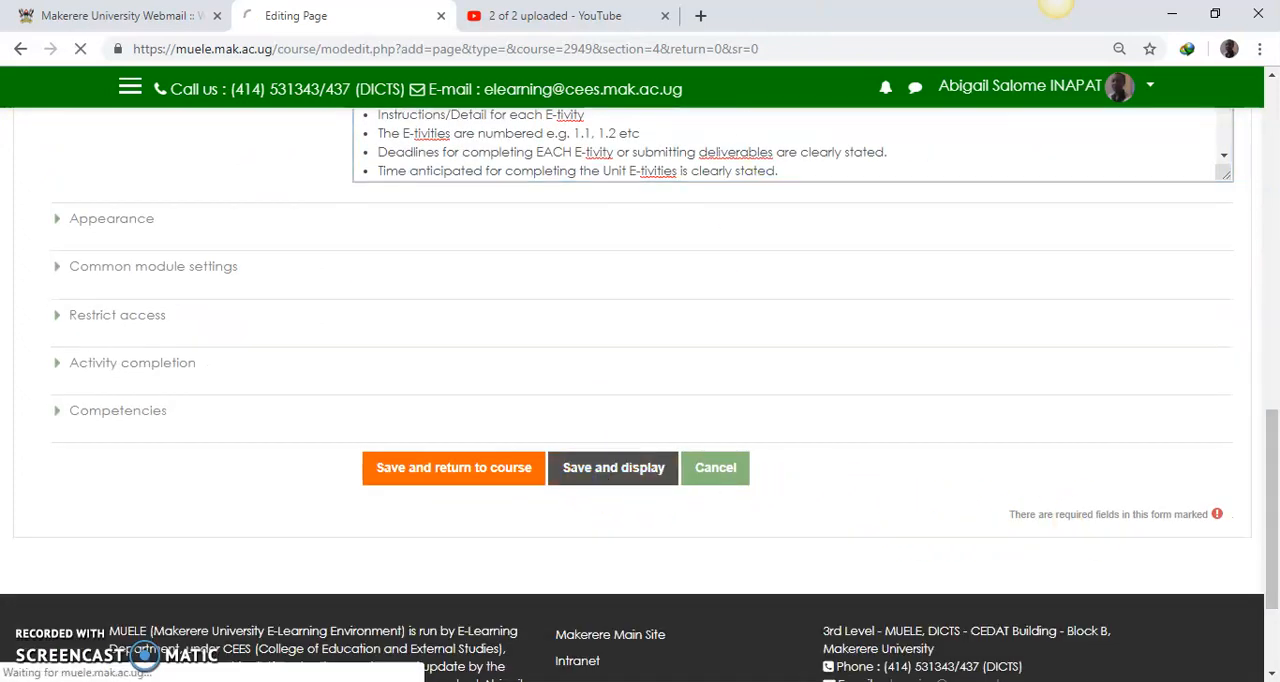
{"action": "scroll", "coordinate": [225, 452], "scroll_direction": "down", "scroll_amount": 4}
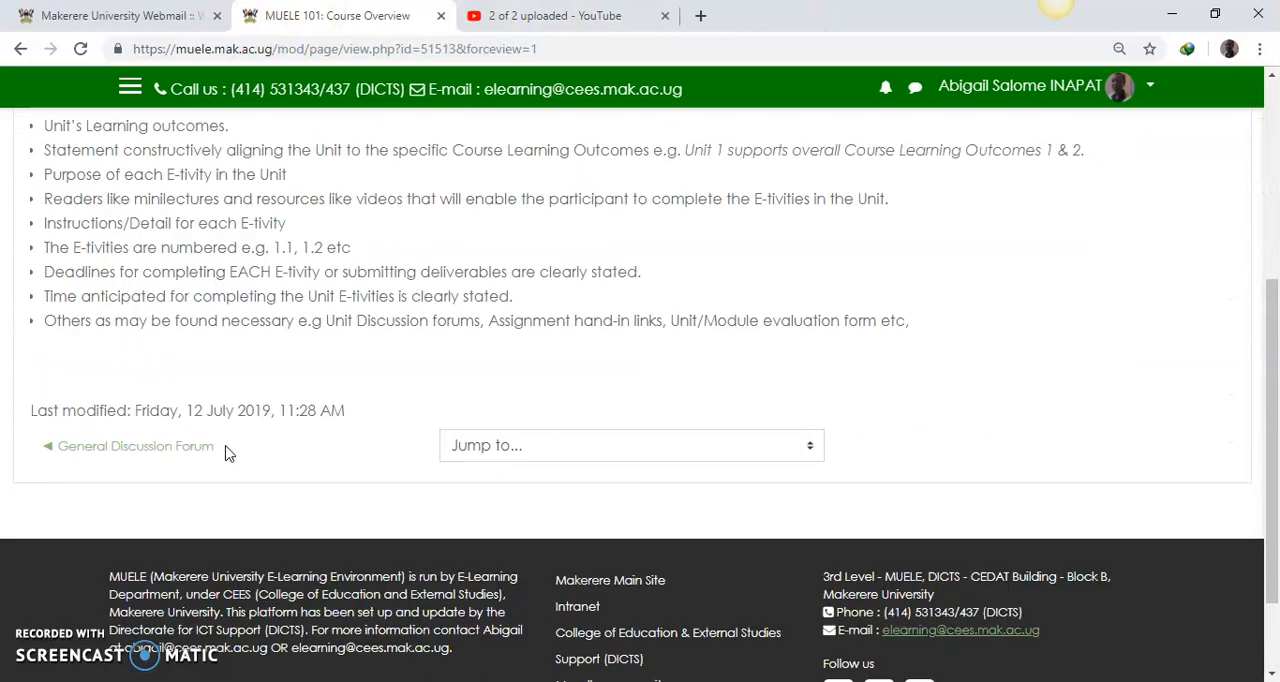
{"action": "scroll", "coordinate": [225, 452], "scroll_direction": "up", "scroll_amount": 1}
{"action": "left_click", "coordinate": [238, 407]}
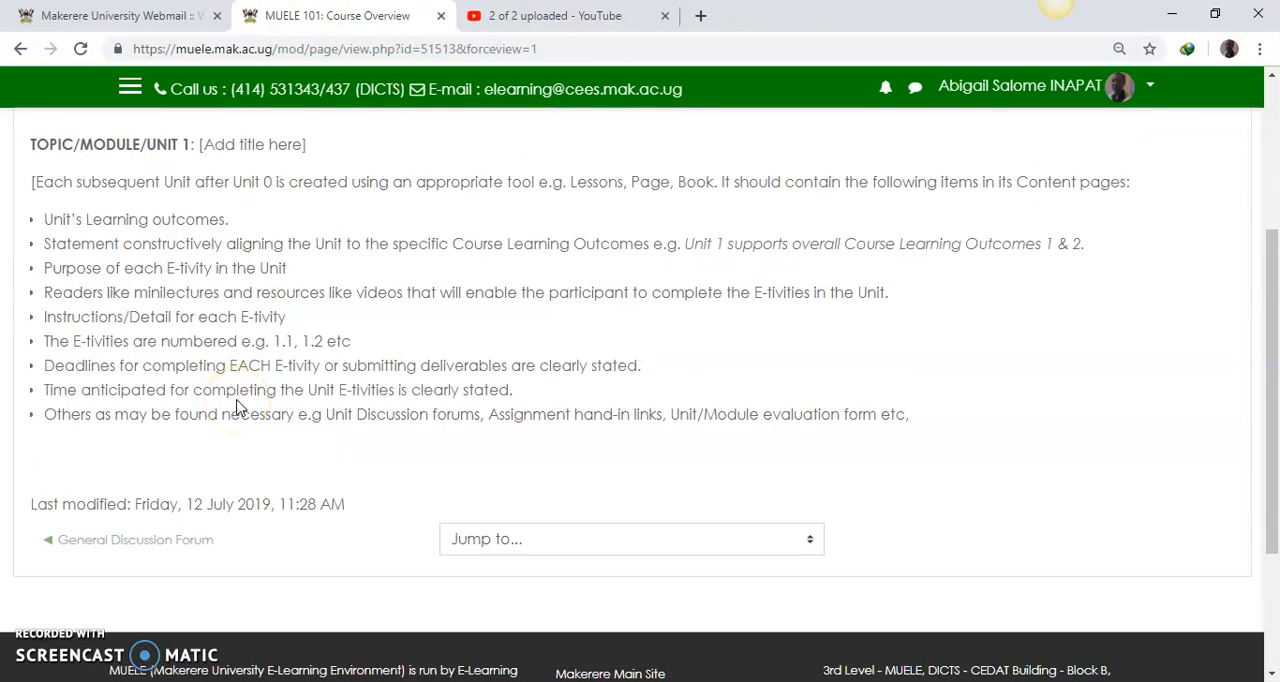
{"action": "scroll", "coordinate": [238, 407], "scroll_direction": "up", "scroll_amount": 1}
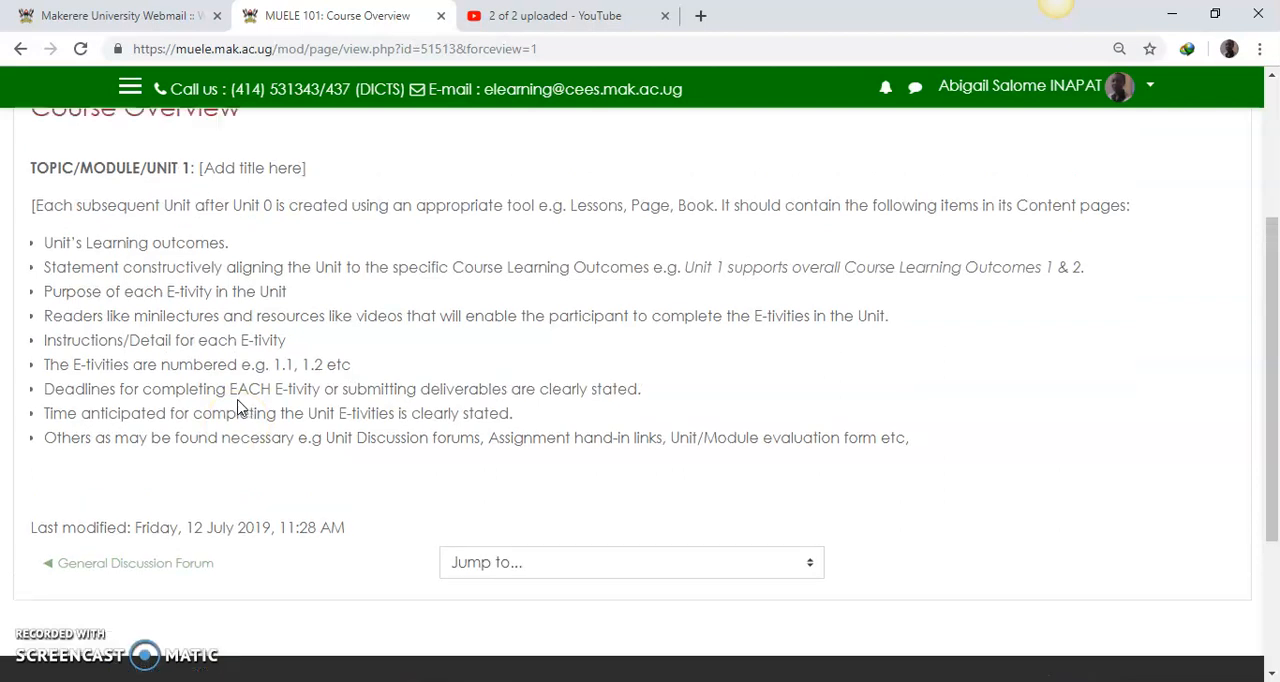
{"action": "scroll", "coordinate": [238, 407], "scroll_direction": "up", "scroll_amount": 1}
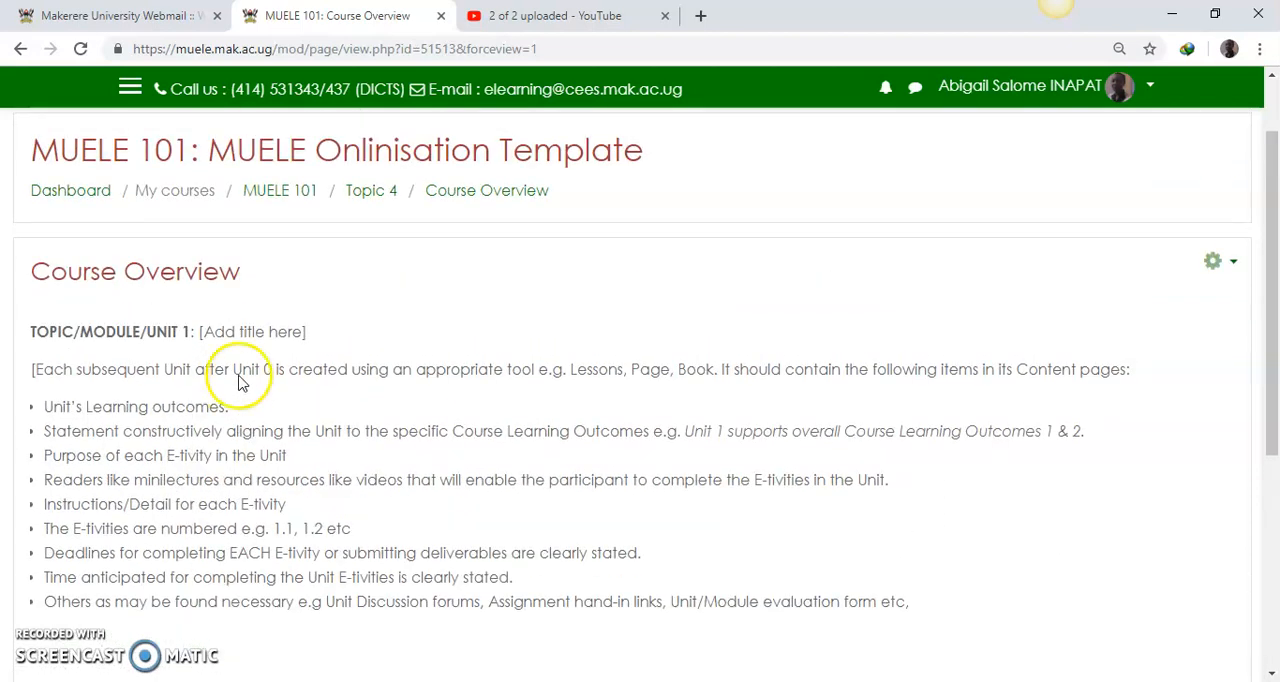
Step: Copy the web address of the Course Overview page and return to the MUELE 101 course page
{"action": "left_click", "coordinate": [548, 50]}
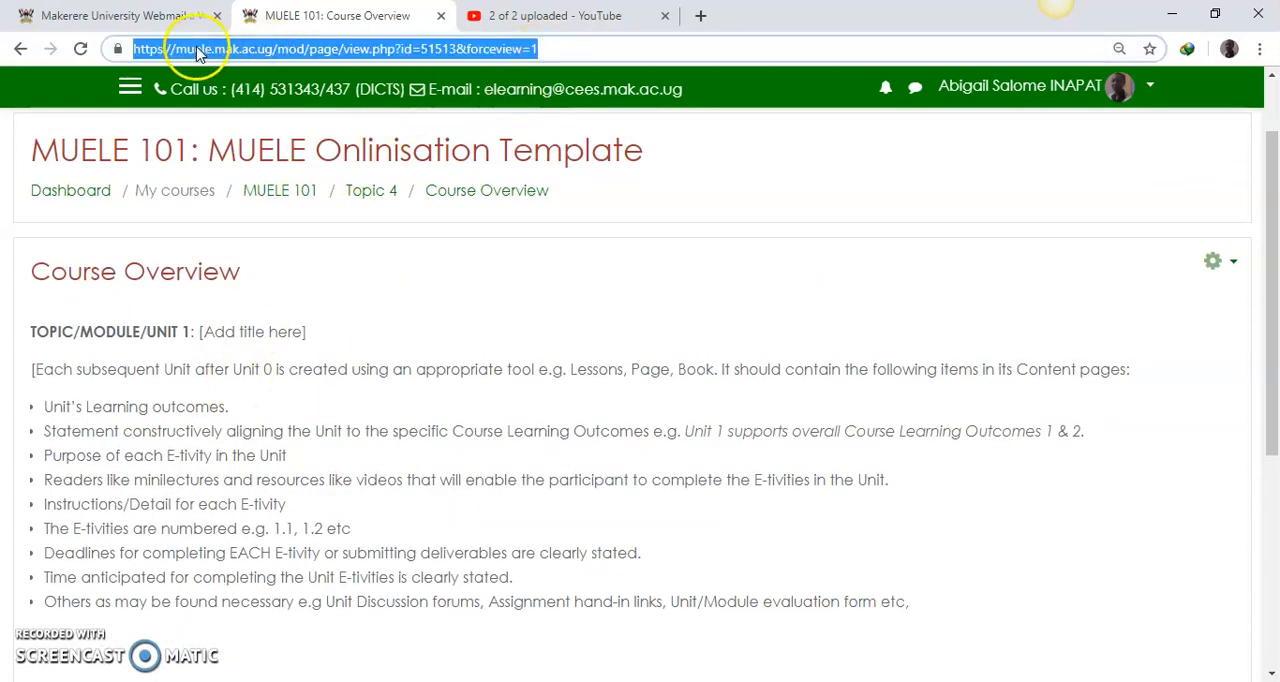
{"action": "right_click", "coordinate": [473, 53]}
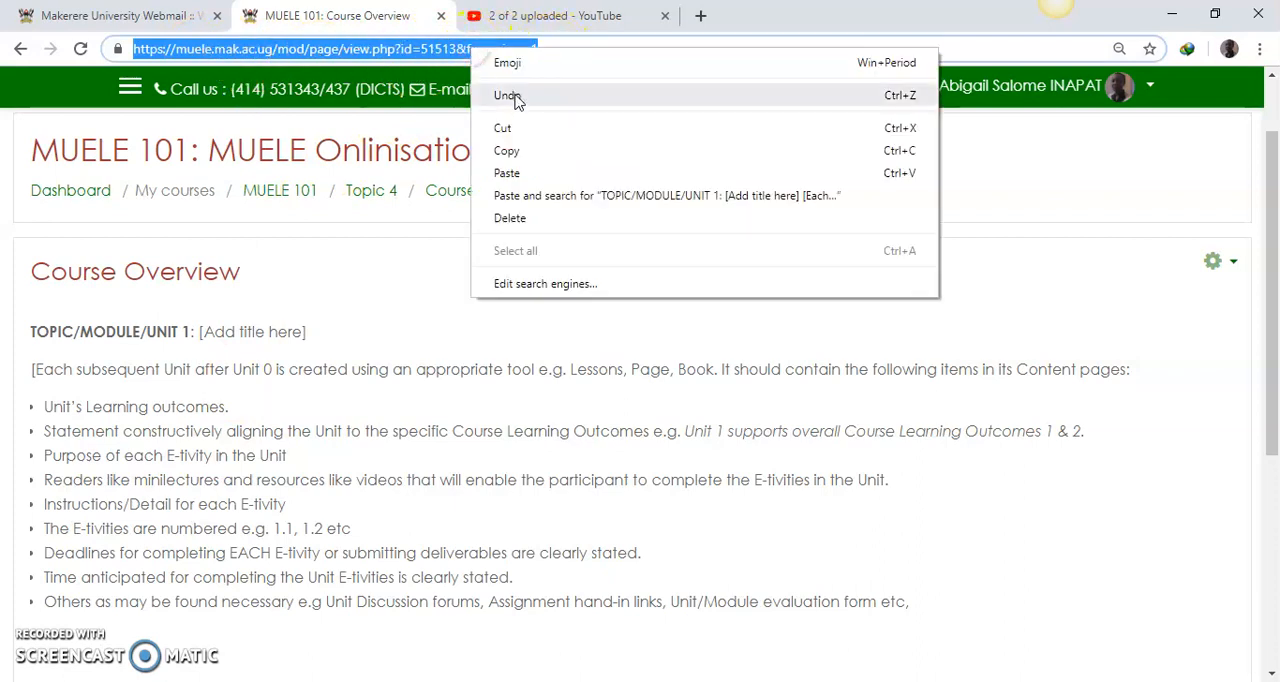
{"action": "left_click", "coordinate": [507, 152]}
{"action": "left_click", "coordinate": [282, 191]}
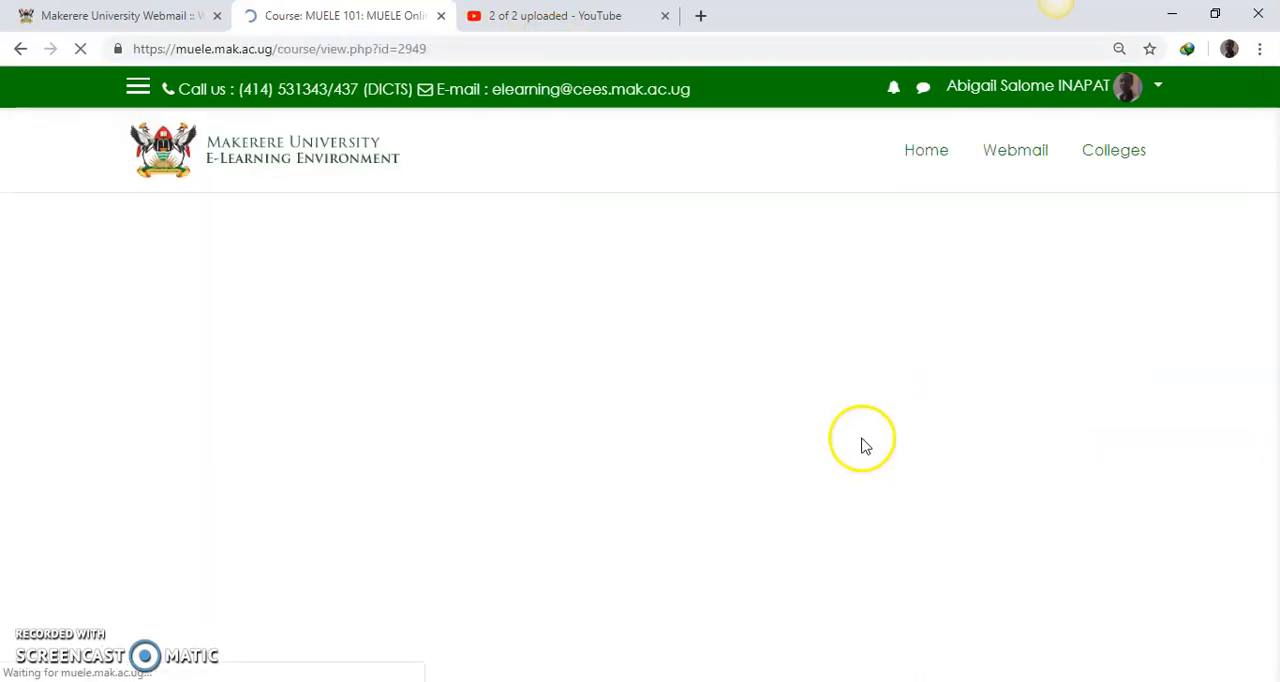
Step: Open the Welcome Message topic for editing and find the course overview access line in its summary
{"action": "scroll", "coordinate": [830, 450], "scroll_direction": "down", "scroll_amount": 5}
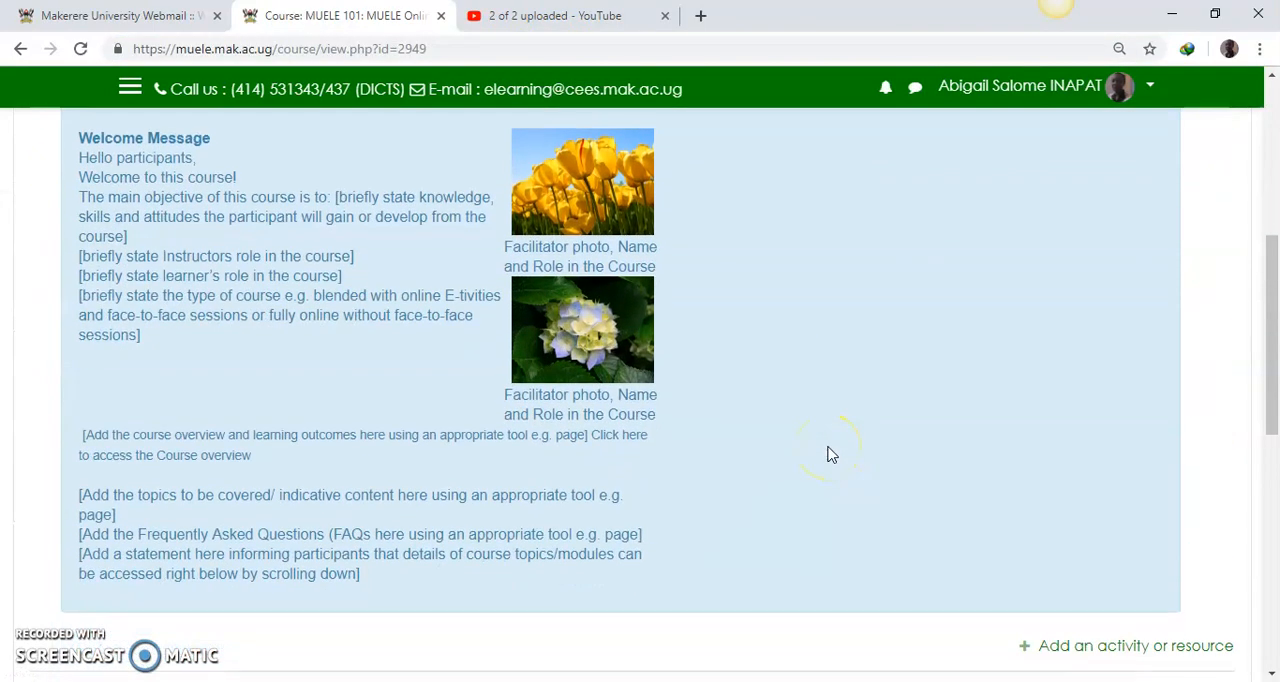
{"action": "scroll", "coordinate": [830, 455], "scroll_direction": "down", "scroll_amount": 1}
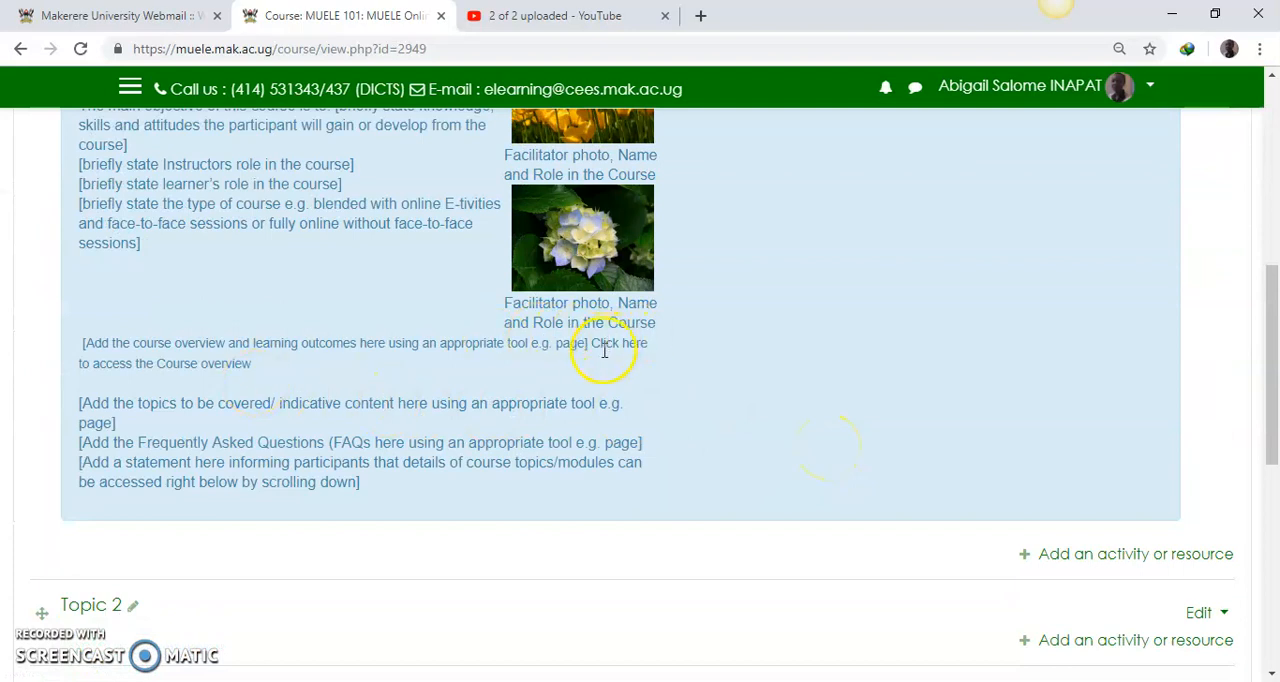
{"action": "scroll", "coordinate": [940, 397], "scroll_direction": "up", "scroll_amount": 2}
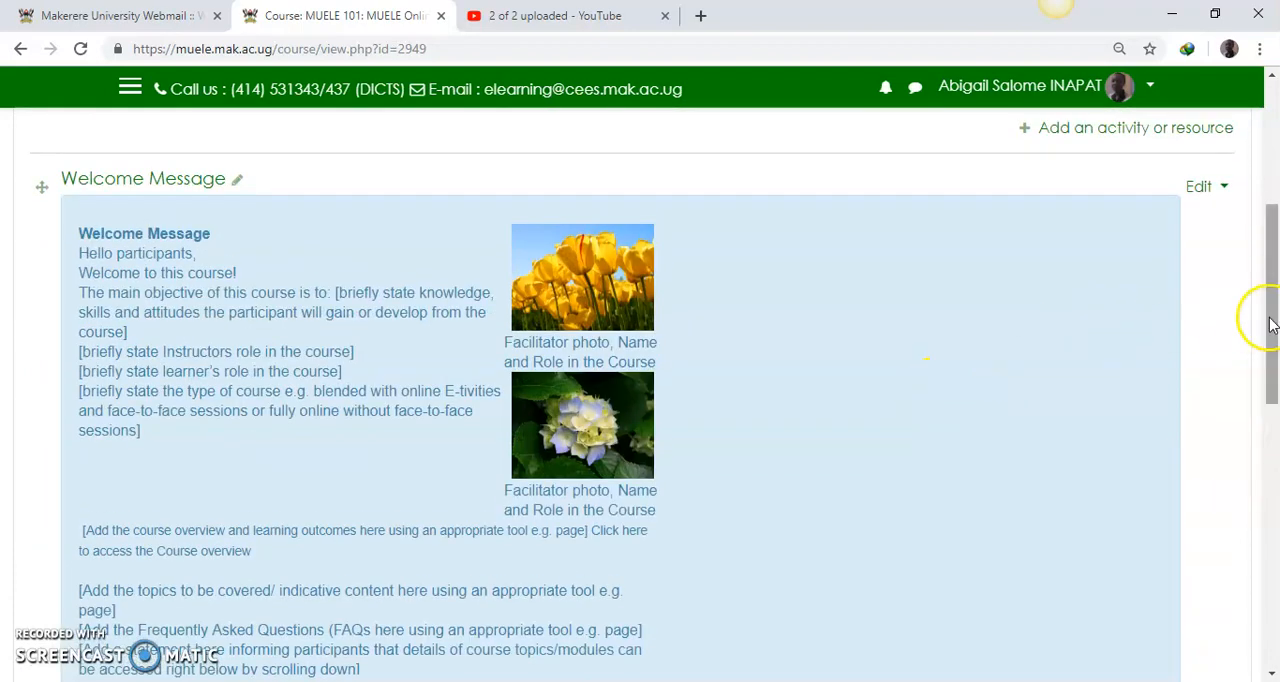
{"action": "left_click", "coordinate": [1200, 188]}
{"action": "left_click", "coordinate": [1163, 214]}
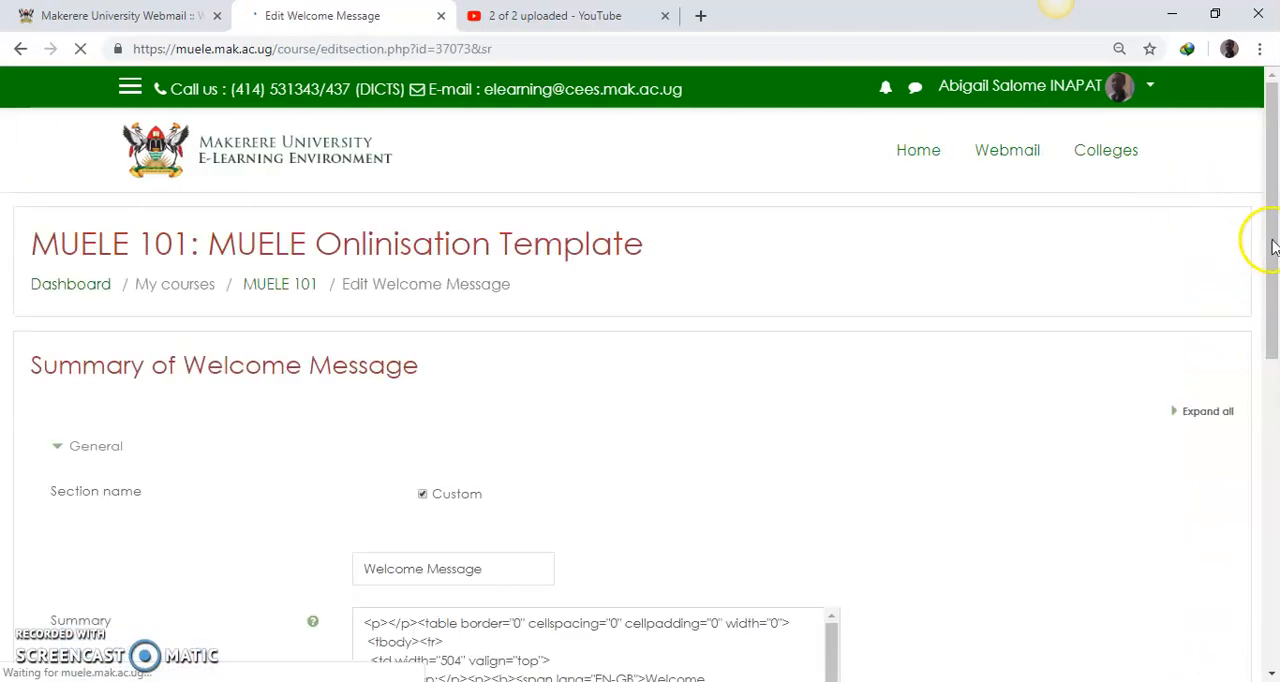
{"action": "left_click_drag", "start_coordinate": [1273, 250], "coordinate": [1272, 455]}
{"action": "left_click_drag", "start_coordinate": [1213, 214], "coordinate": [1220, 311]}
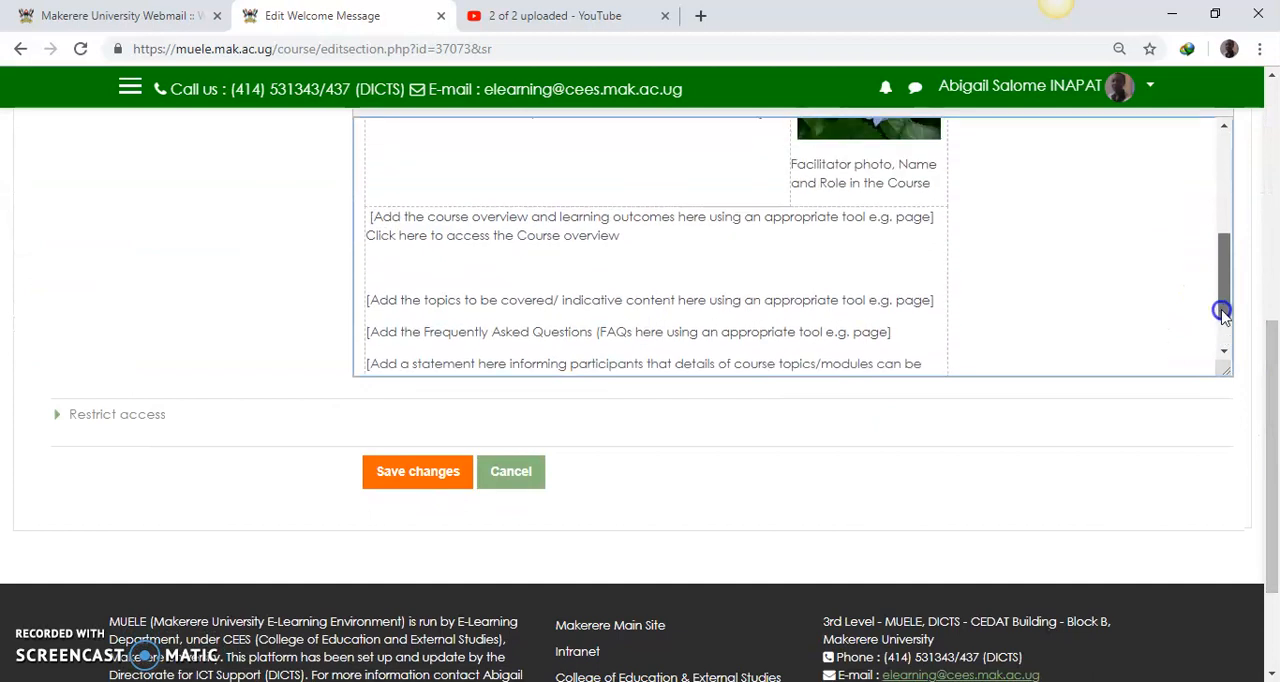
Step: Link "Click here to access the Course overview" to the copied Course Overview page address, set to open in a new window
{"action": "left_click_drag", "start_coordinate": [368, 237], "coordinate": [609, 241]}
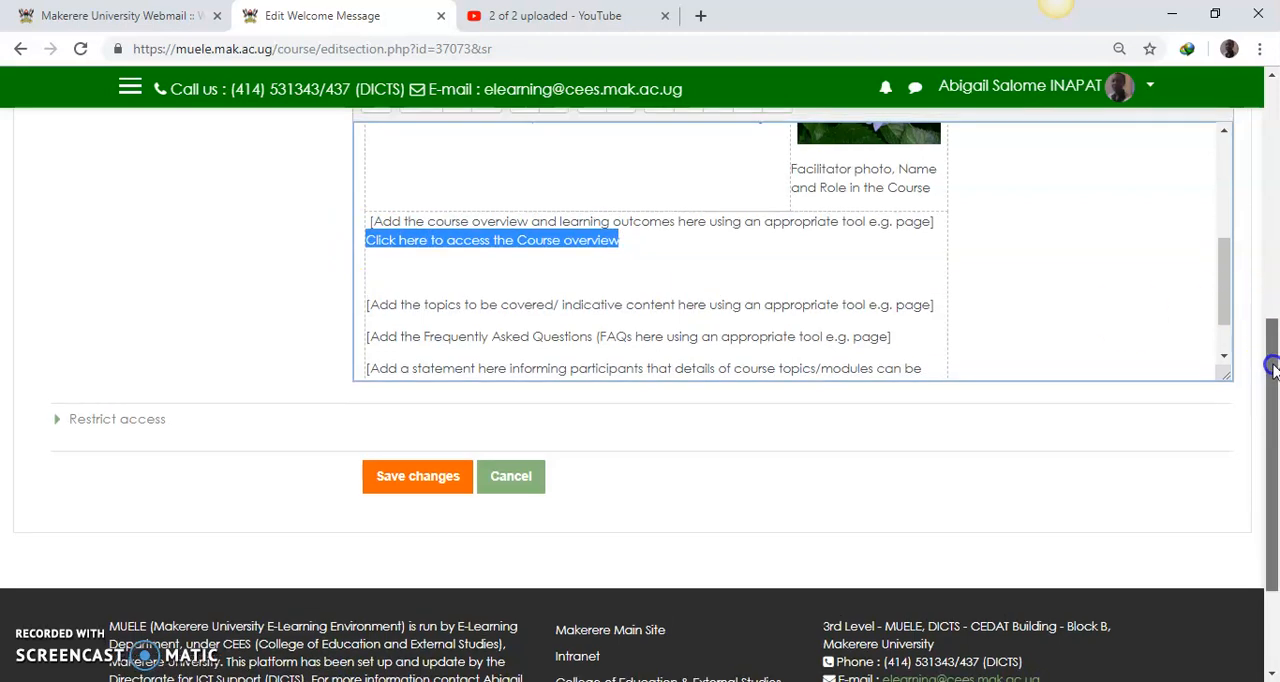
{"action": "left_click_drag", "start_coordinate": [1265, 365], "coordinate": [1266, 335]}
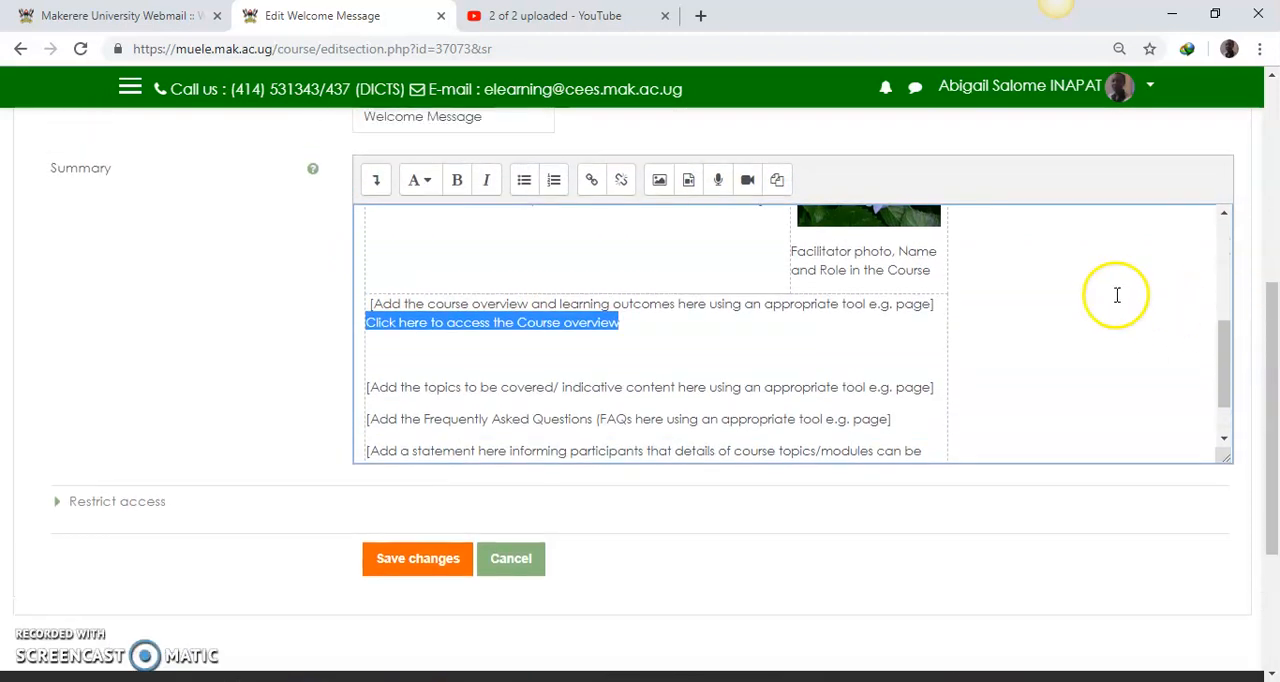
{"action": "left_click", "coordinate": [592, 182]}
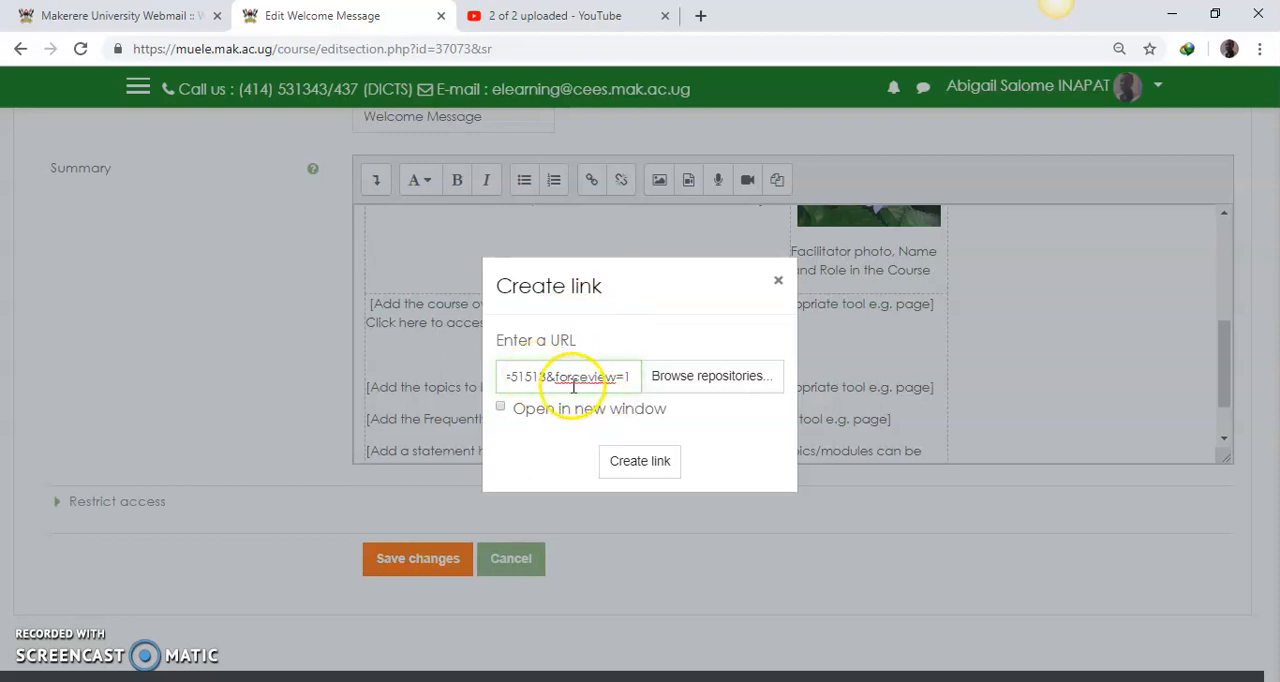
{"action": "left_click", "coordinate": [500, 407]}
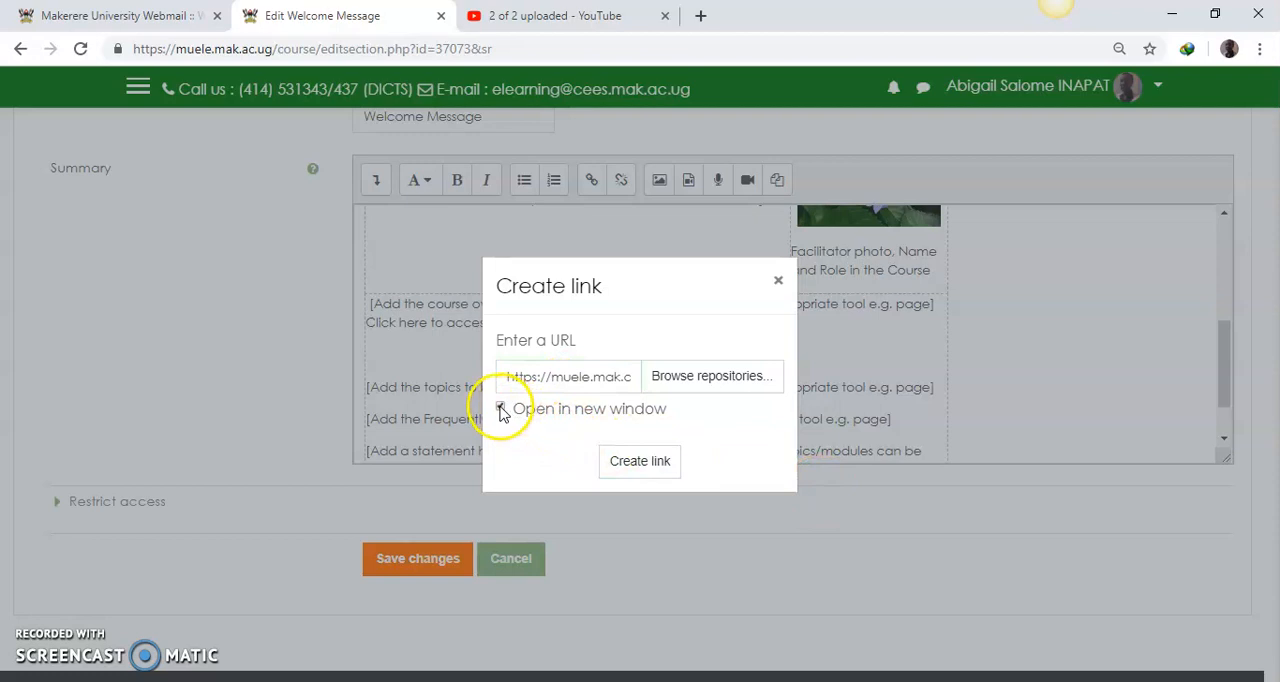
{"action": "left_click", "coordinate": [640, 463]}
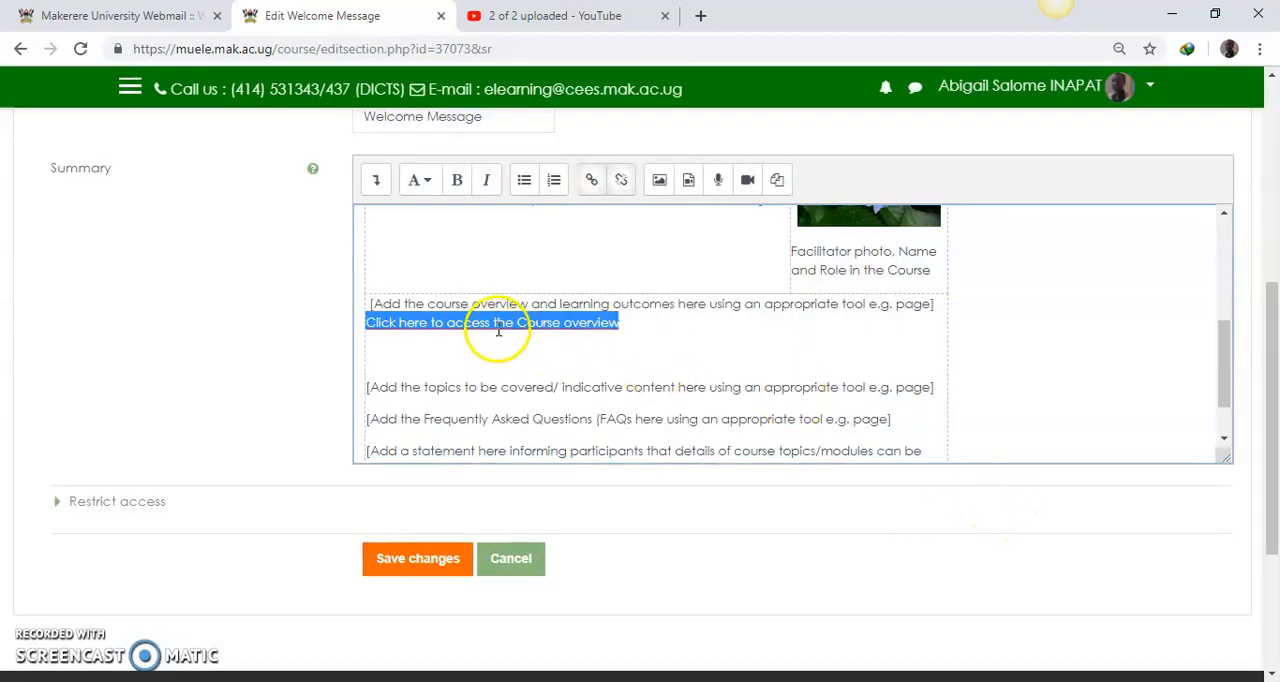
Step: Make the course overview link text bold, save the Welcome Message section and check the link on the course page
{"action": "left_click", "coordinate": [457, 180]}
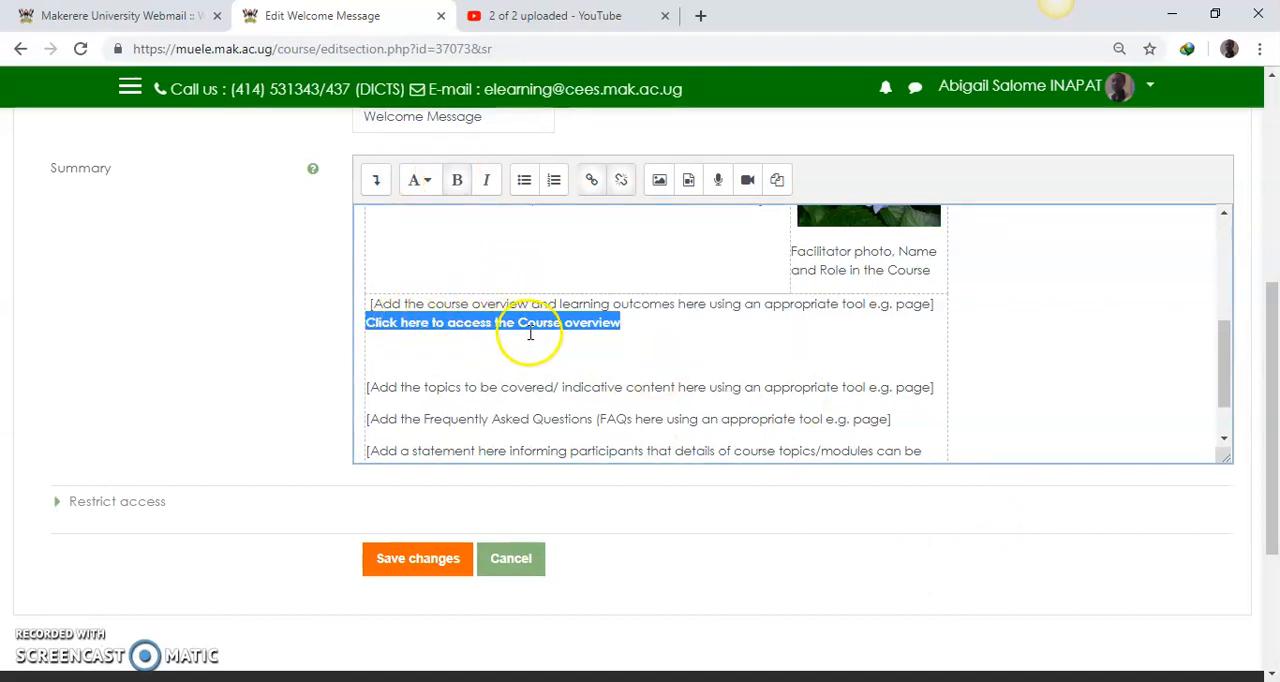
{"action": "left_click", "coordinate": [414, 560]}
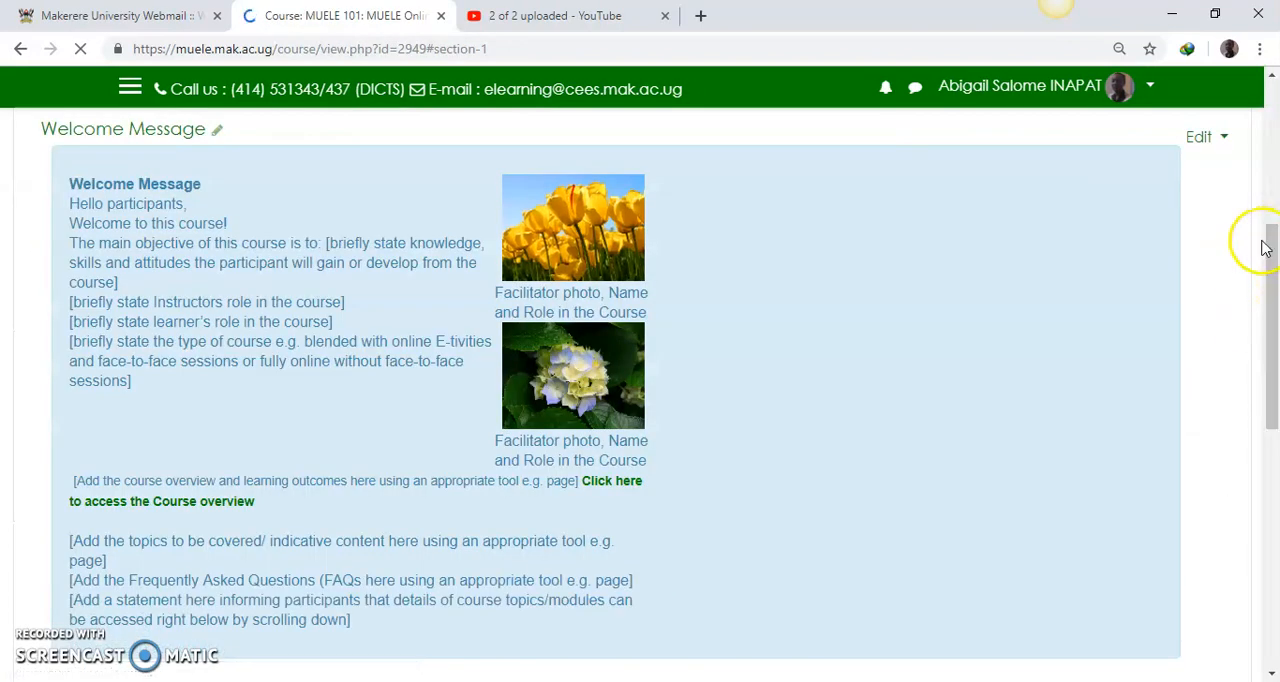
{"action": "left_click_drag", "start_coordinate": [1272, 253], "coordinate": [1272, 295]}
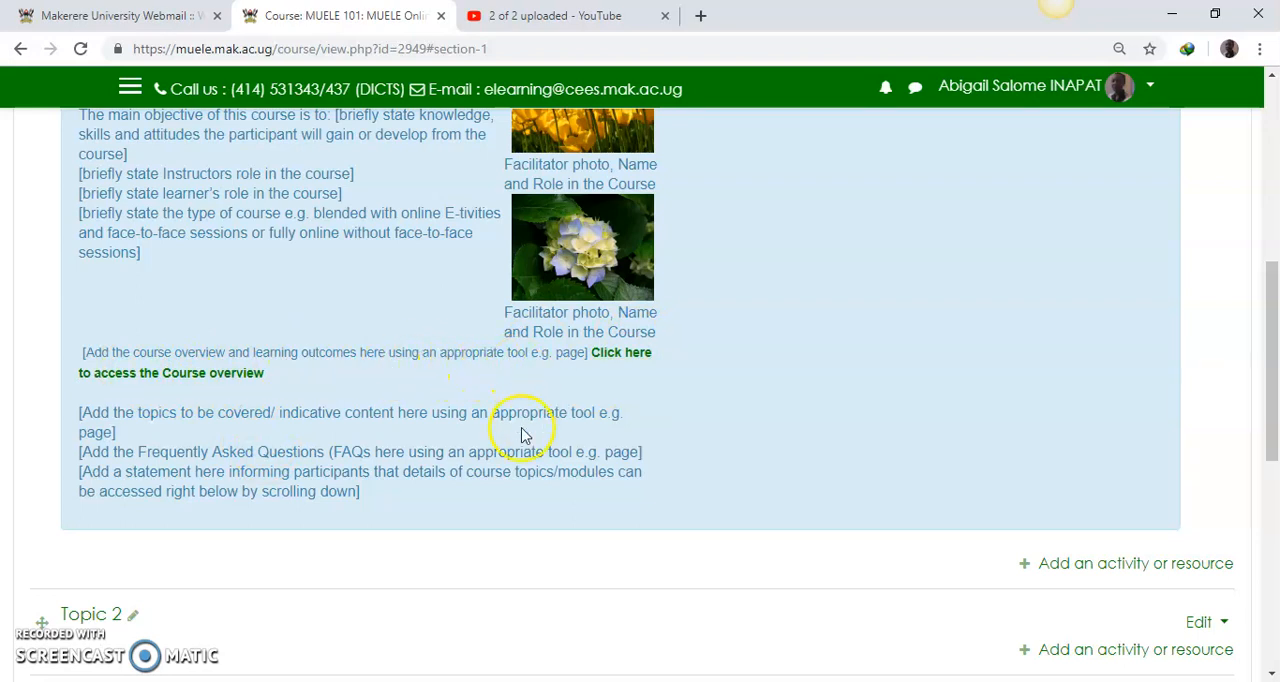
Step: Open the course overview link to check its page, then return to the MUELE 101 course page and review the Welcome Message and topics
{"action": "left_click", "coordinate": [613, 356]}
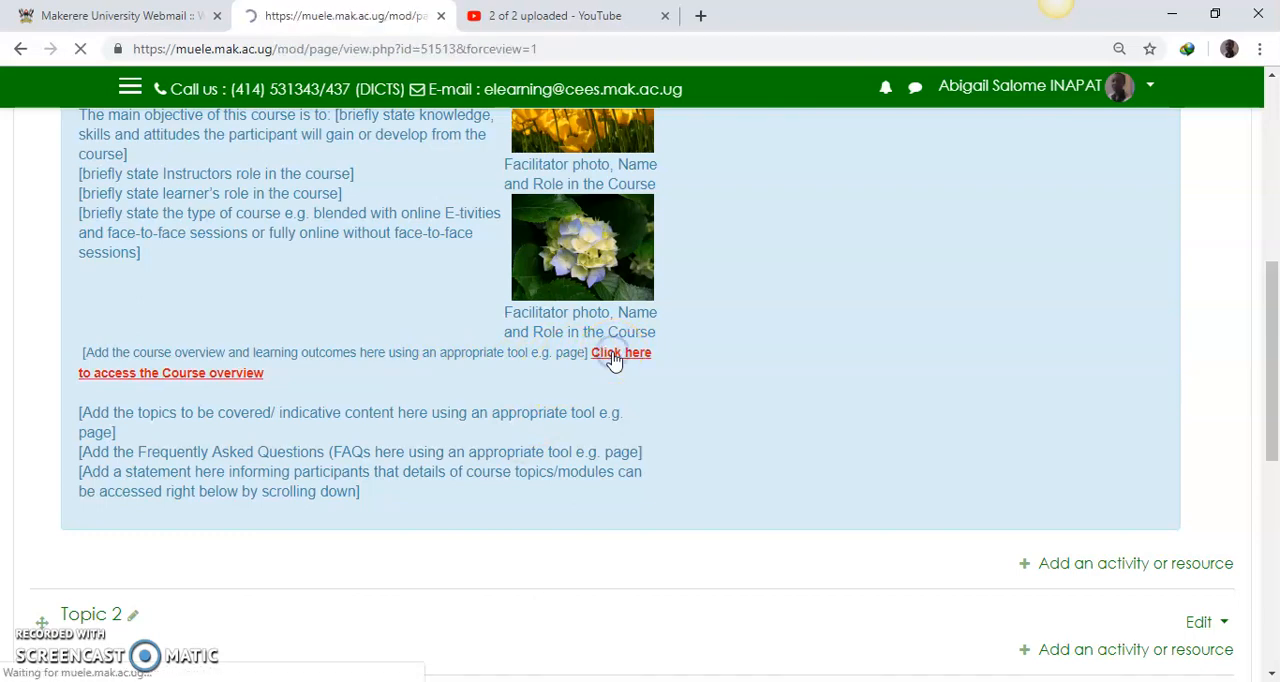
{"action": "mouse_move", "coordinate": [1271, 256]}
{"action": "left_mouse_down"}
{"action": "mouse_move", "coordinate": [1272, 460]}
{"action": "mouse_move", "coordinate": [1268, 250]}
{"action": "left_mouse_up"}
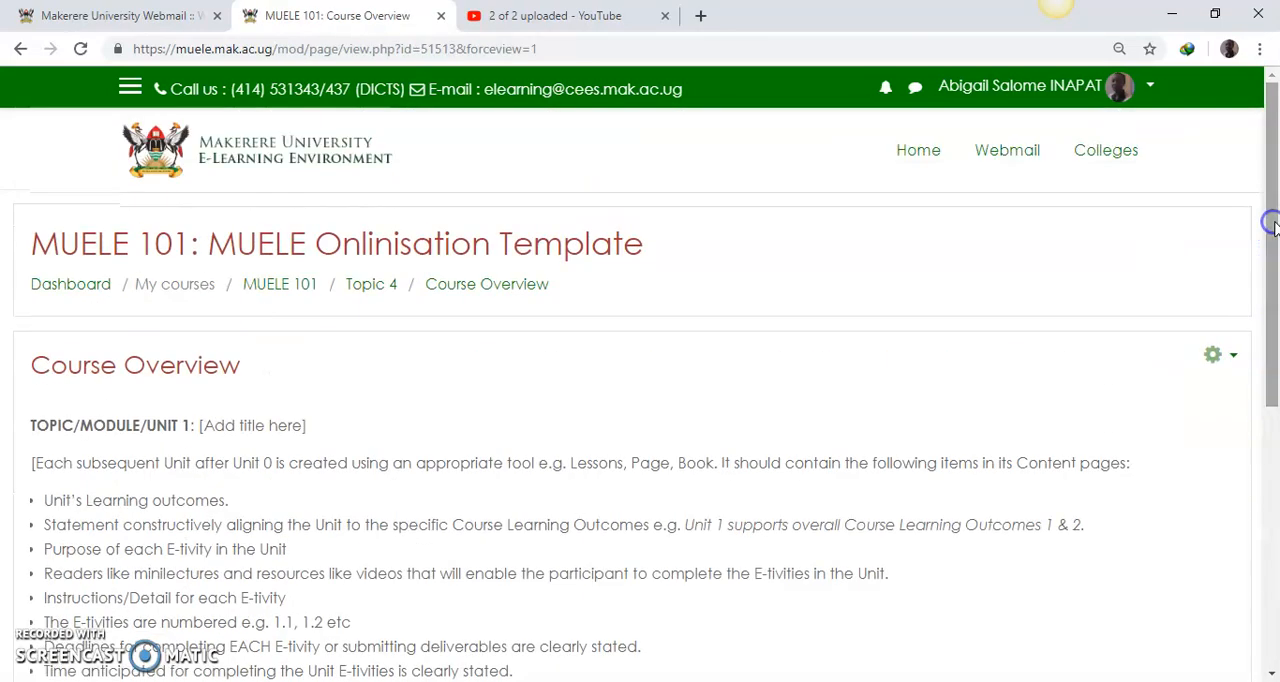
{"action": "left_click", "coordinate": [283, 287]}
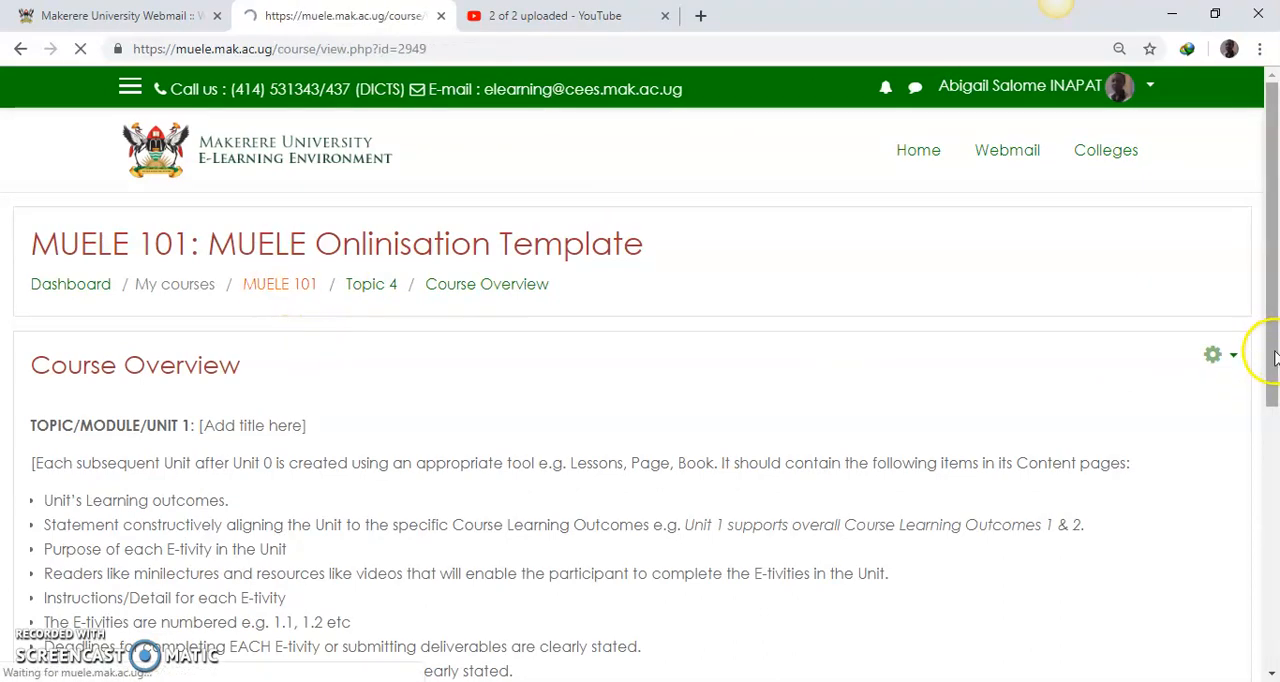
{"action": "left_click_drag", "start_coordinate": [1262, 346], "coordinate": [1272, 596]}
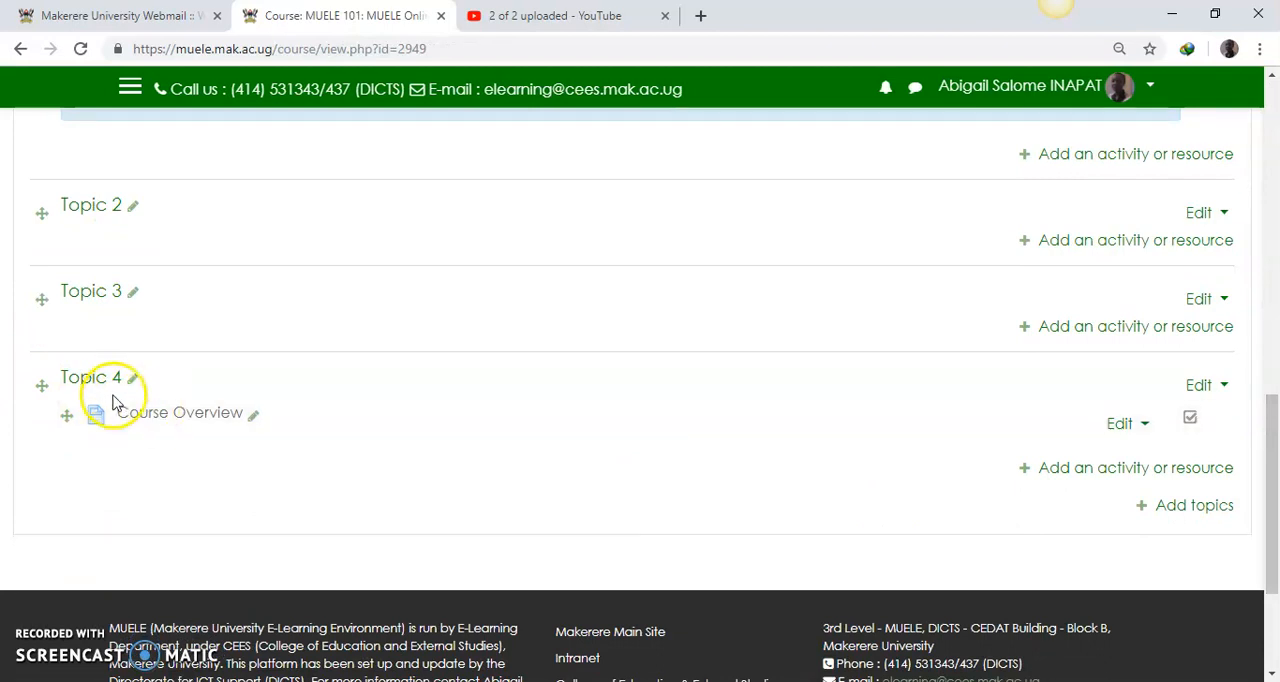
{"action": "left_click_drag", "start_coordinate": [1272, 455], "coordinate": [1274, 340]}
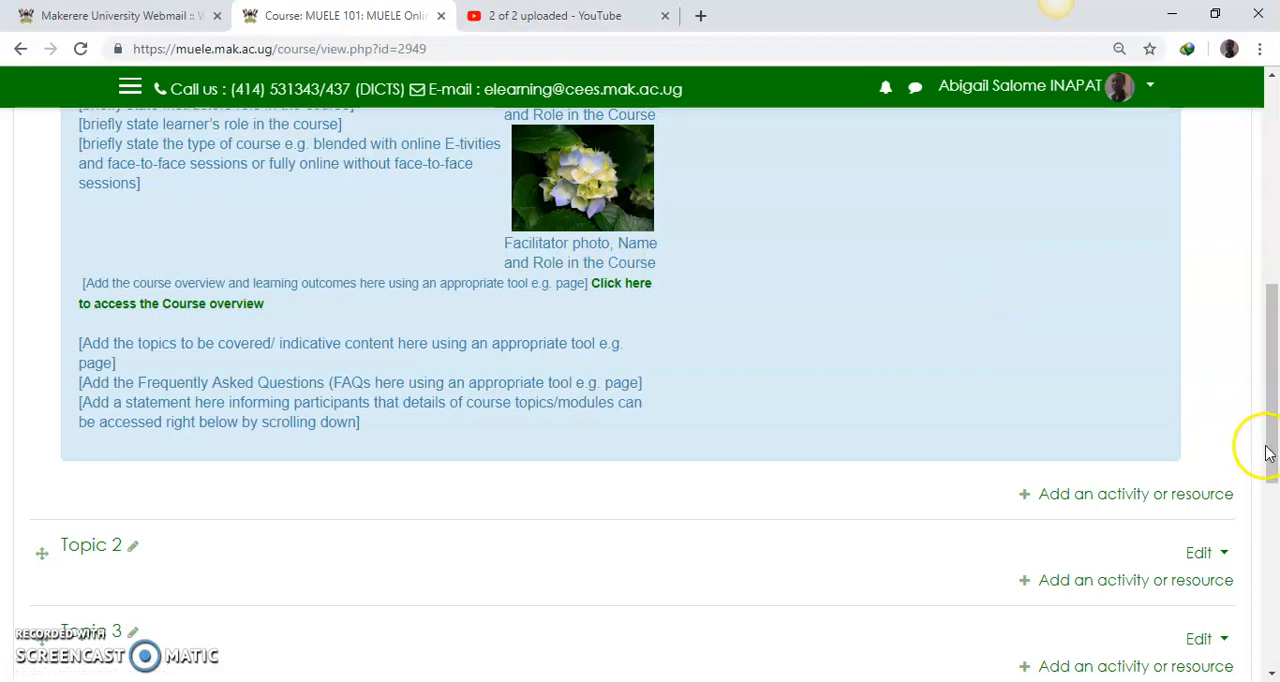
{"action": "left_click_drag", "start_coordinate": [1272, 456], "coordinate": [1272, 404]}
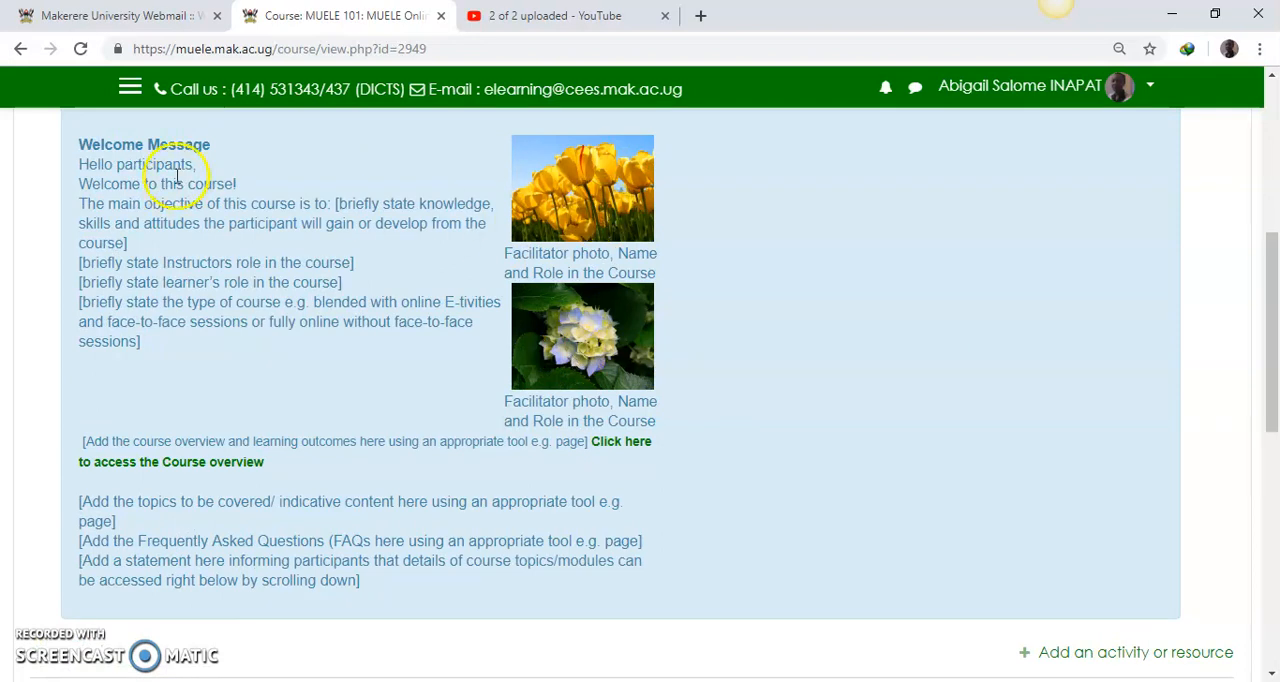
{"action": "left_click_drag", "start_coordinate": [1264, 402], "coordinate": [1271, 485]}
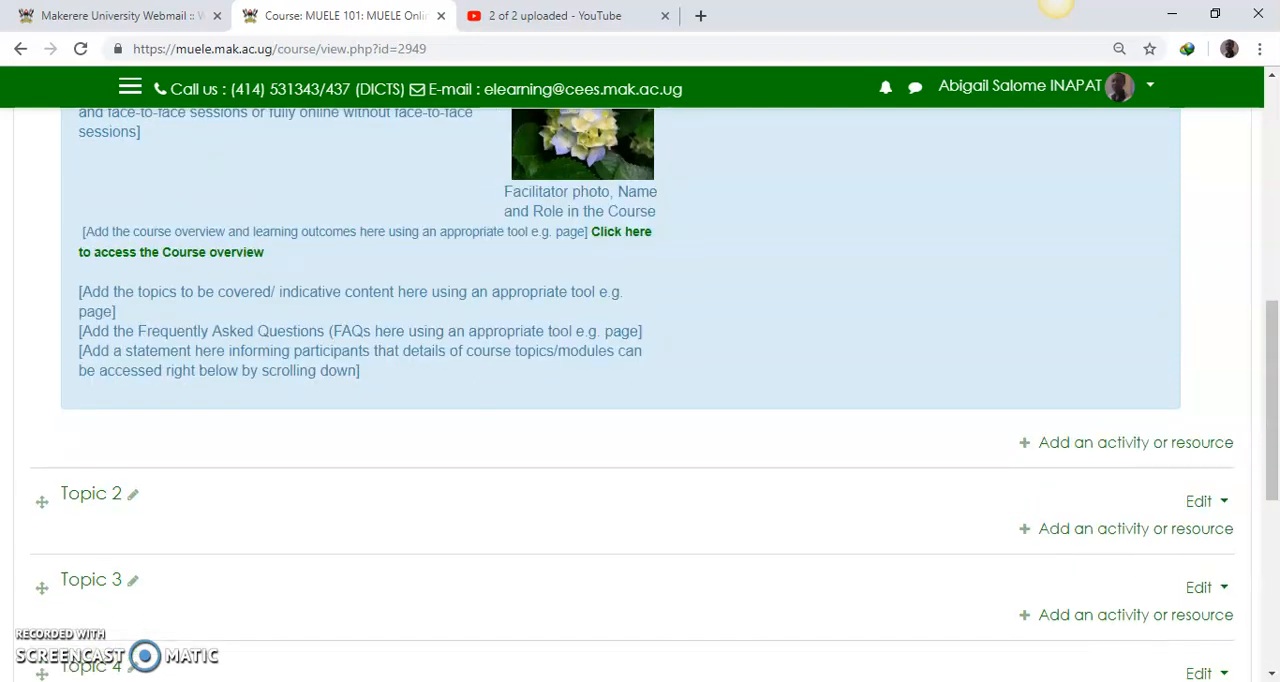
Step: Switch to the Word template, copy the RESOURCES AND TOOLS heading with its bracketed upload instruction, and return to the course page in the browser
{"action": "left_click", "coordinate": [738, 639]}
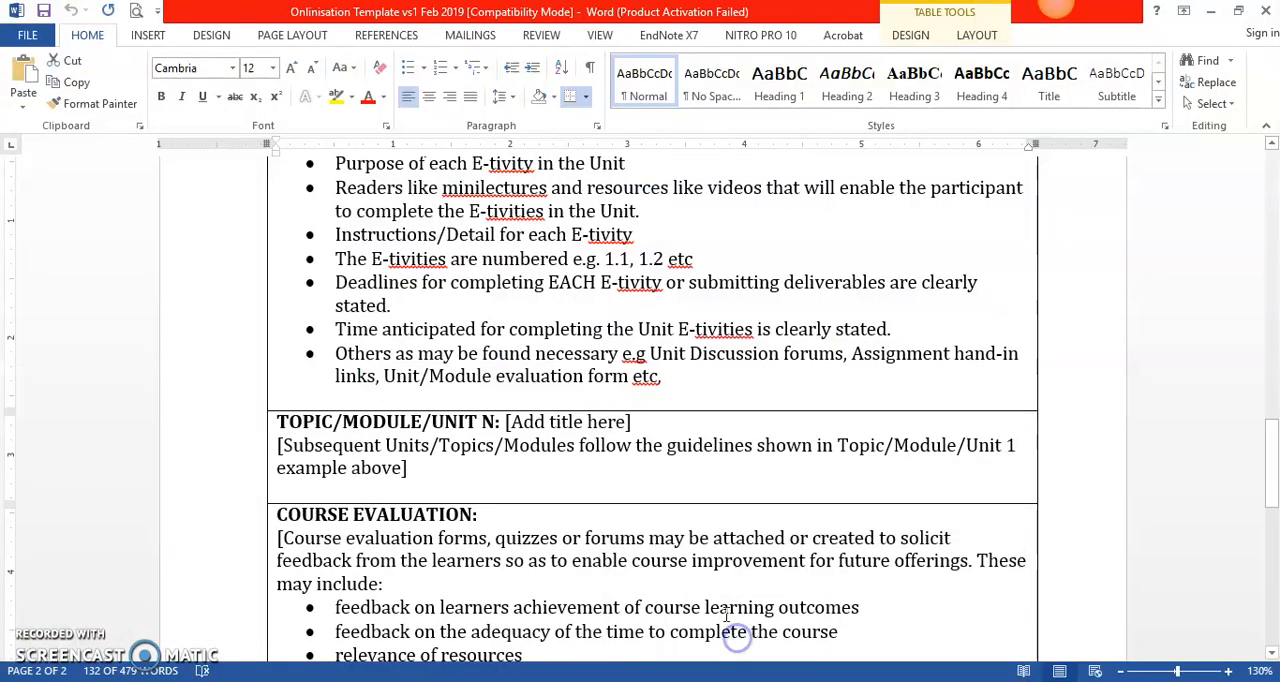
{"action": "left_click_drag", "start_coordinate": [1271, 452], "coordinate": [1273, 294]}
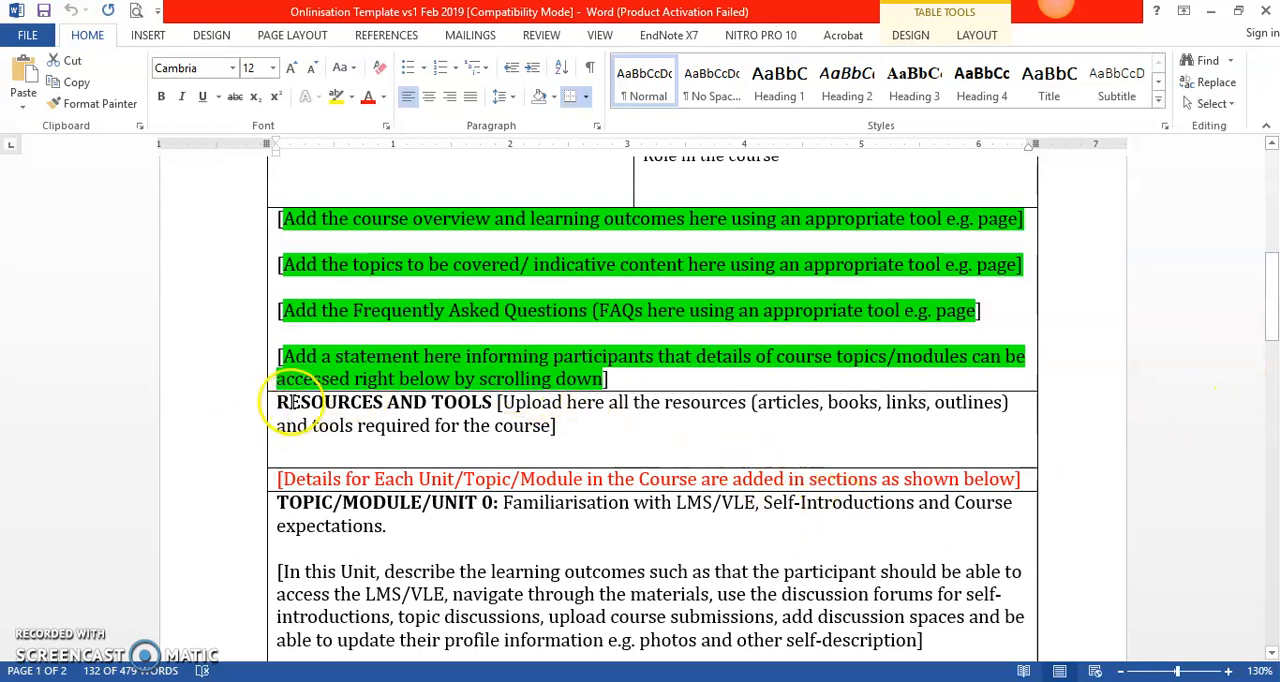
{"action": "left_click_drag", "start_coordinate": [278, 408], "coordinate": [565, 432]}
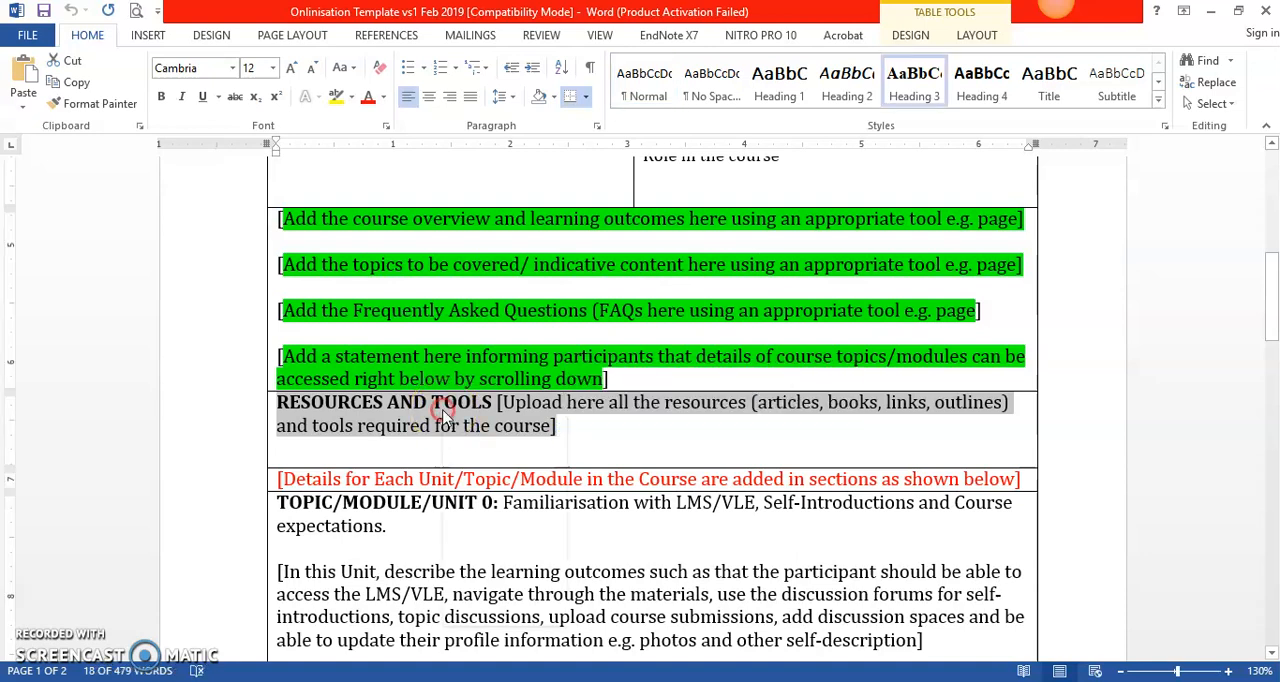
{"action": "right_click", "coordinate": [443, 415]}
{"action": "left_click", "coordinate": [486, 447]}
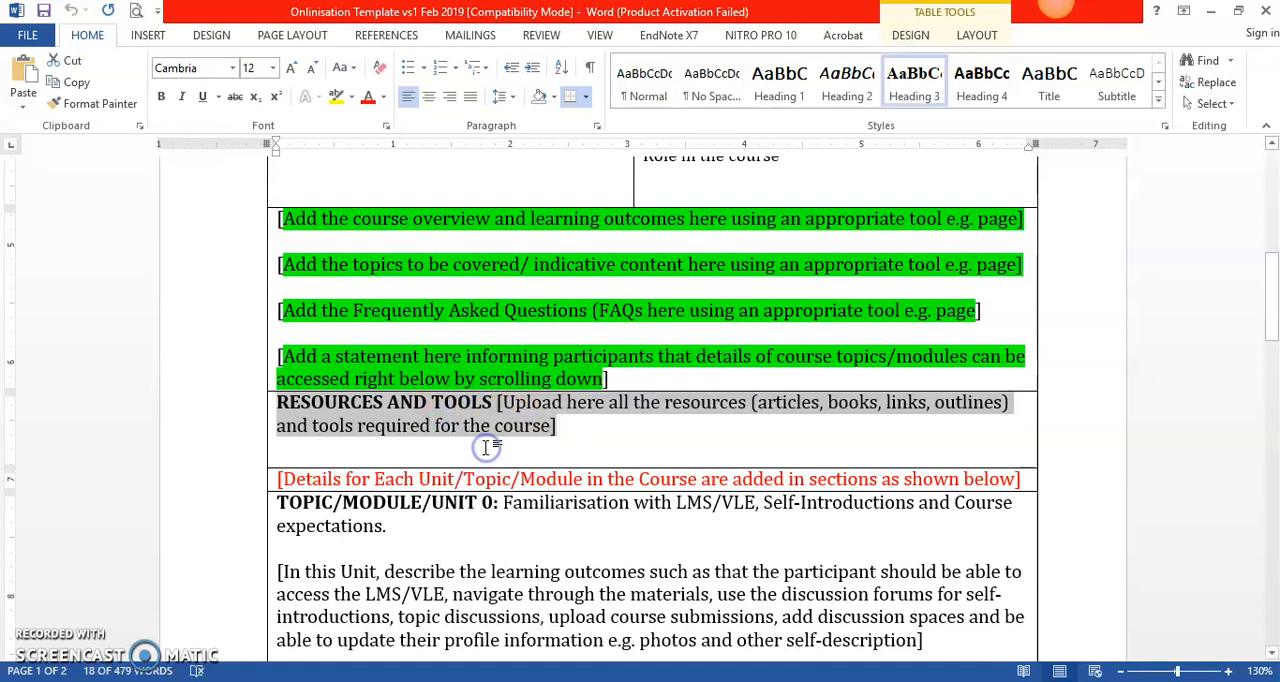
{"action": "key", "text": "alt+Tab"}
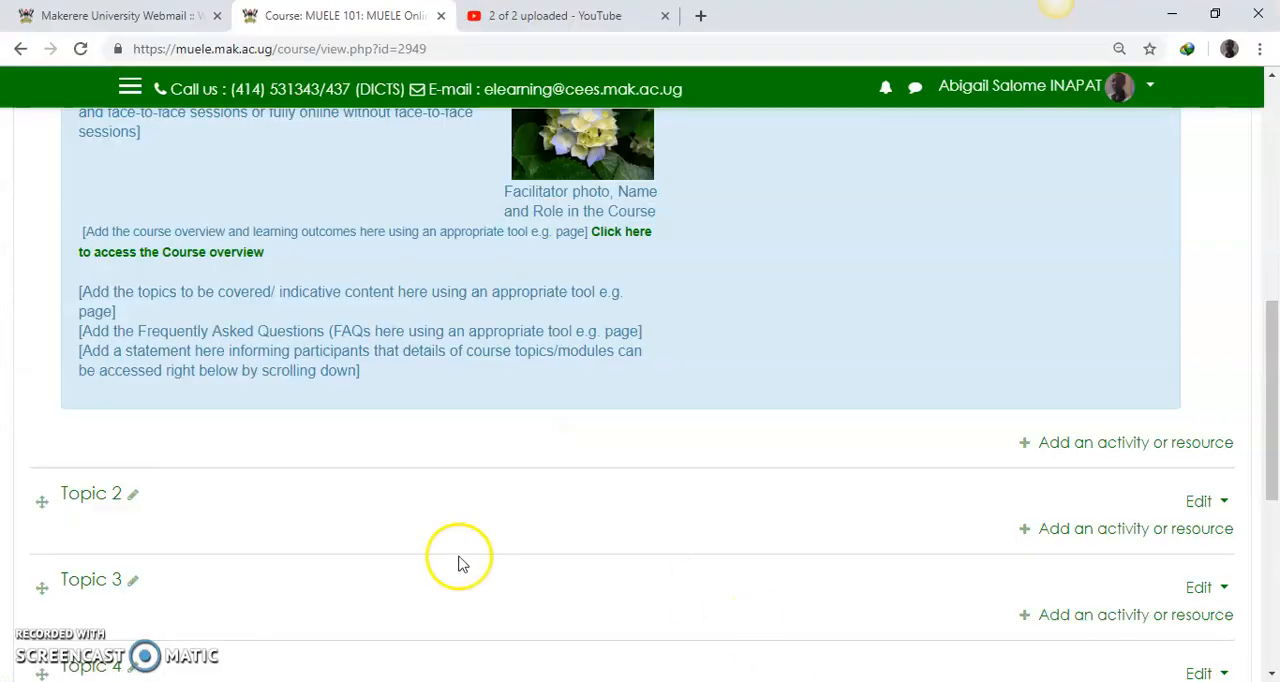
Step: Rename Topic 2 with the copied RESOURCES AND TOOLS heading and instruction text
{"action": "scroll", "coordinate": [229, 508], "scroll_direction": "down", "scroll_amount": 1}
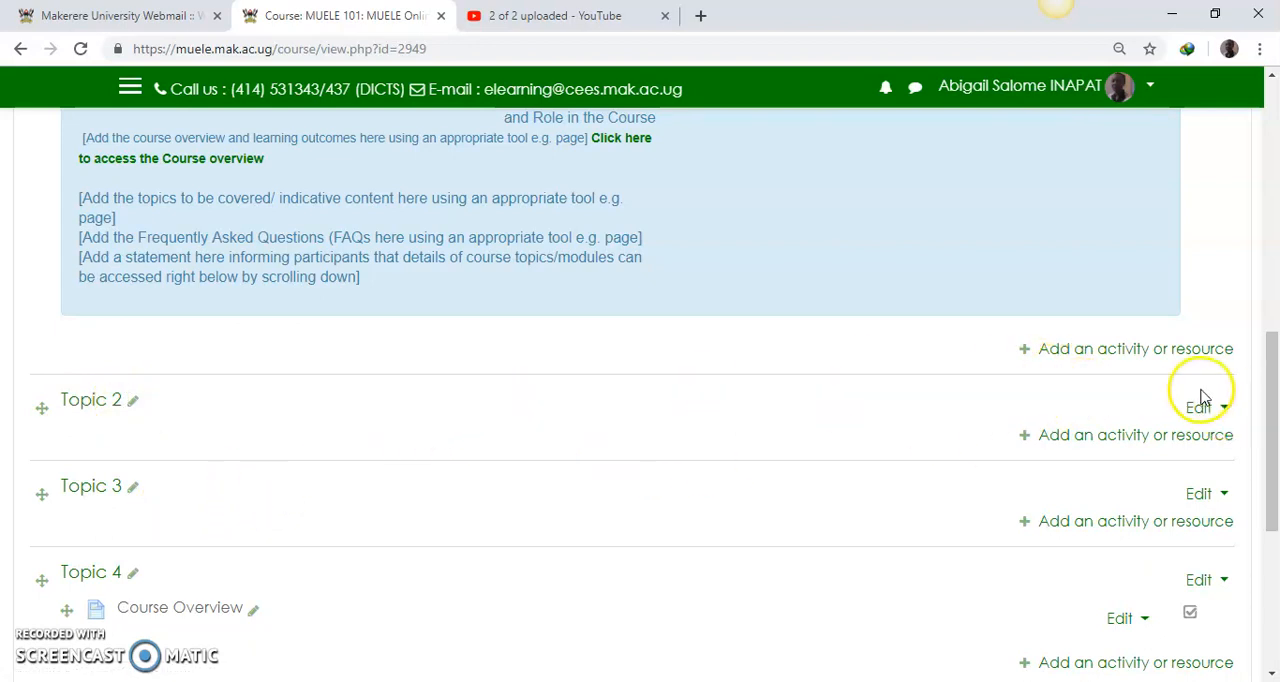
{"action": "left_click", "coordinate": [132, 401]}
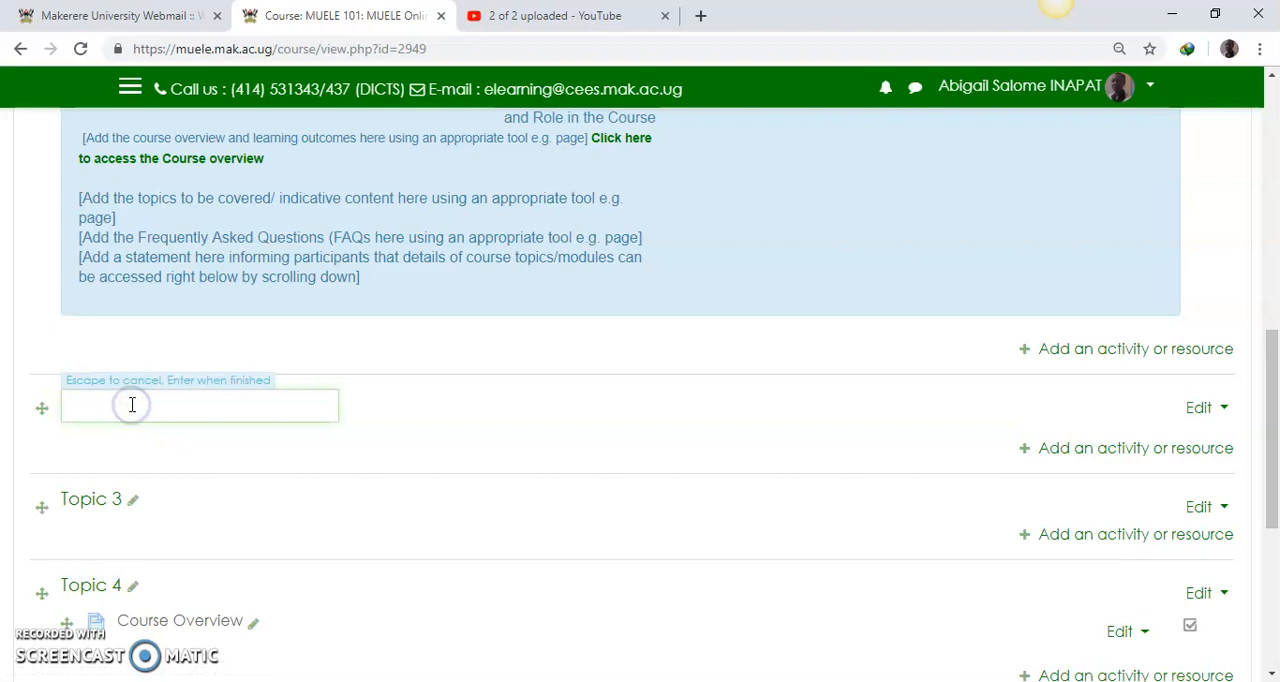
{"action": "key", "text": "ctrl+v"}
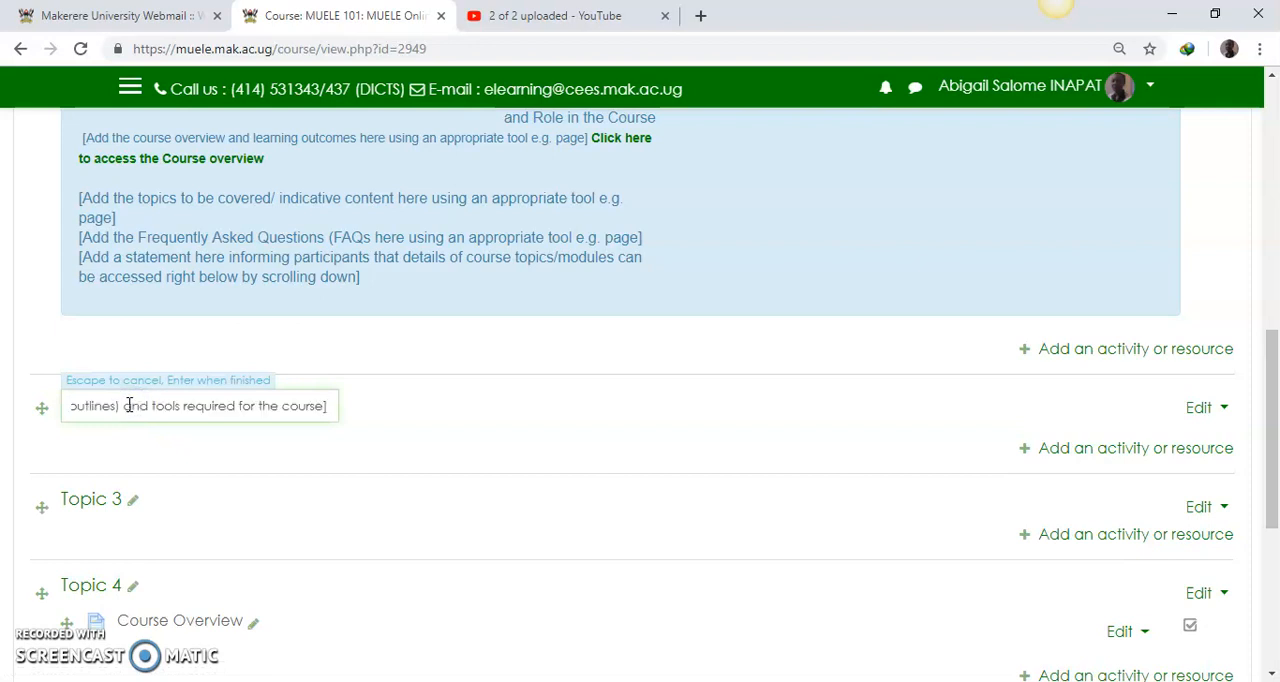
{"action": "key", "text": "Return"}
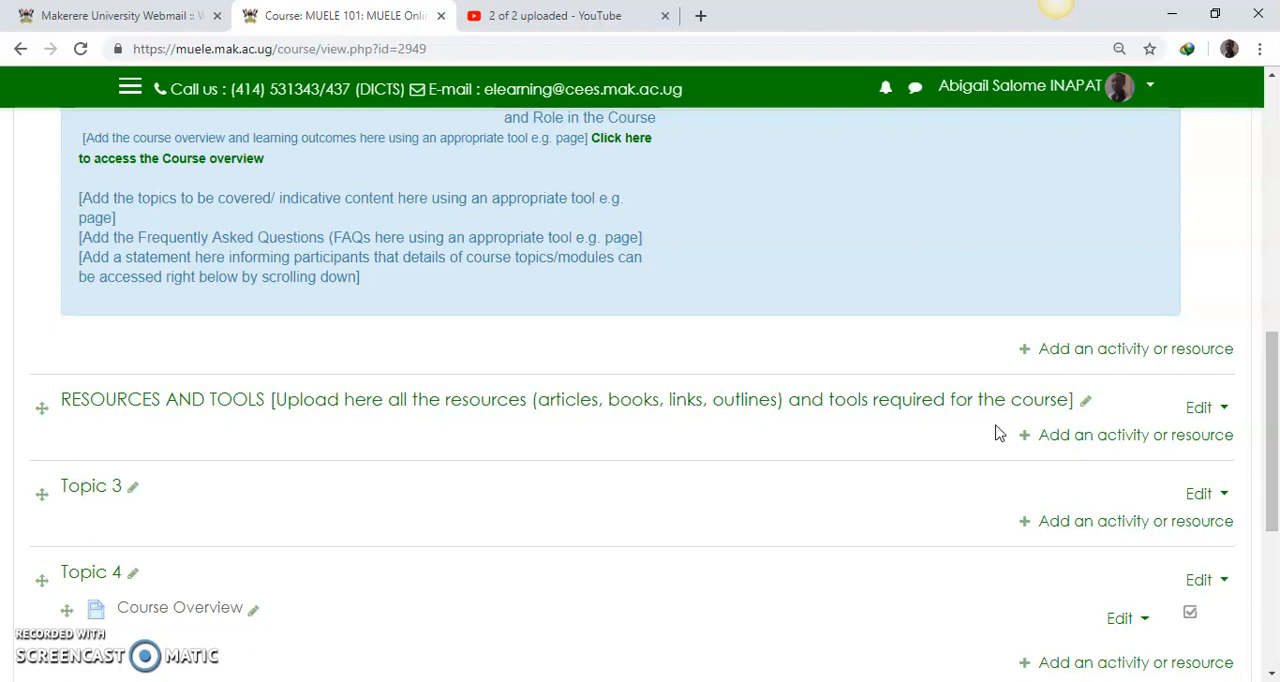
Step: Add a Folder resource to the RESOURCES AND TOOLS section and name it "Resources and Tools"
{"action": "left_click_drag", "start_coordinate": [1272, 412], "coordinate": [1274, 433]}
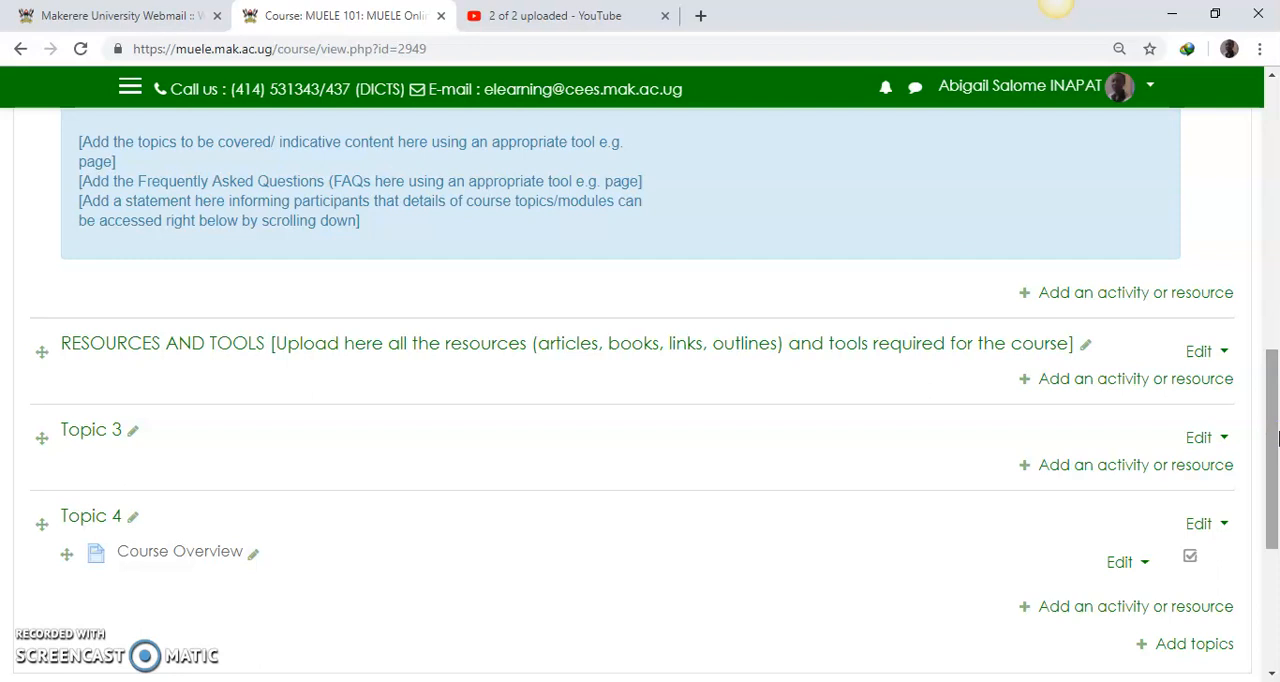
{"action": "left_click_drag", "start_coordinate": [1274, 430], "coordinate": [1274, 434]}
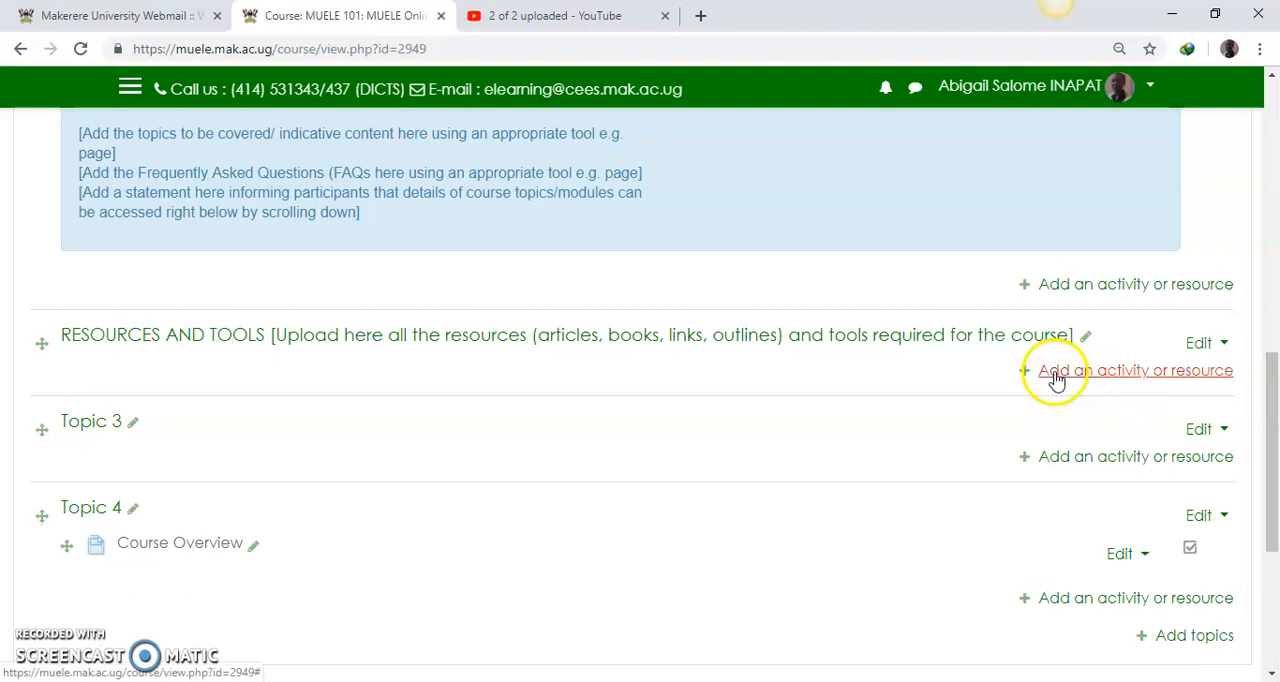
{"action": "left_click", "coordinate": [1055, 374]}
{"action": "left_click_drag", "start_coordinate": [606, 281], "coordinate": [597, 568]}
{"action": "left_click", "coordinate": [442, 423]}
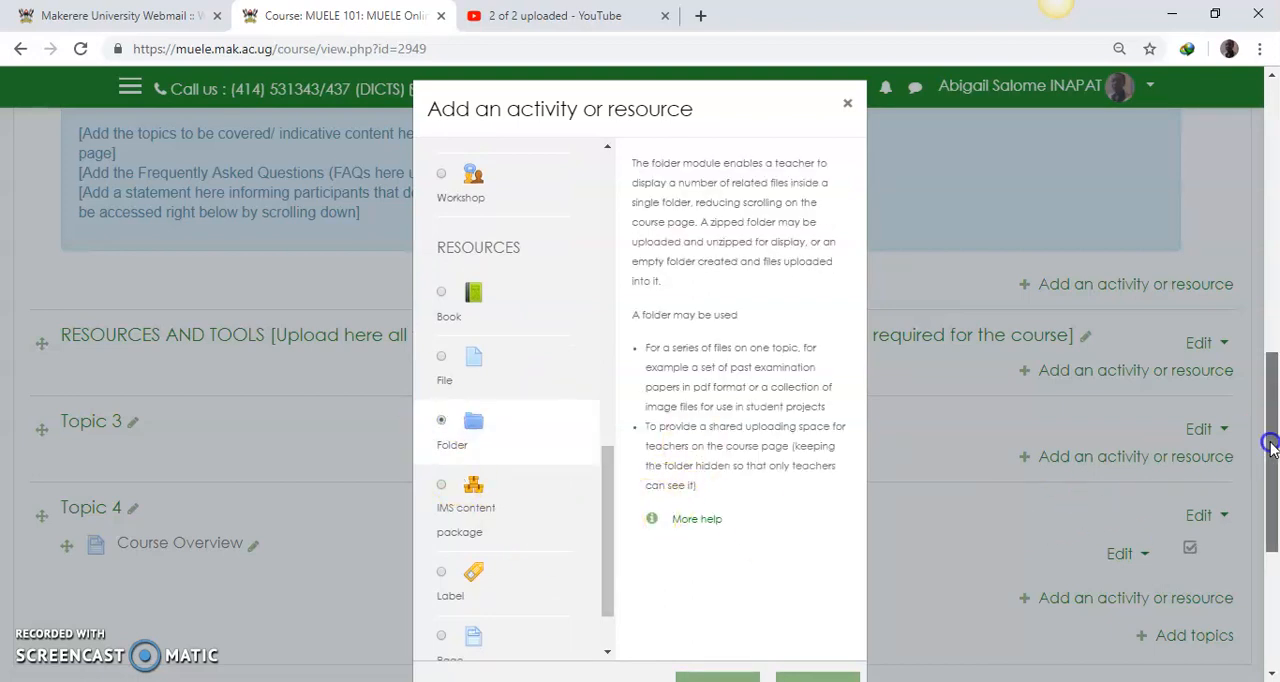
{"action": "scroll", "coordinate": [1269, 442], "scroll_direction": "down", "scroll_amount": 1}
{"action": "left_click", "coordinate": [727, 600]}
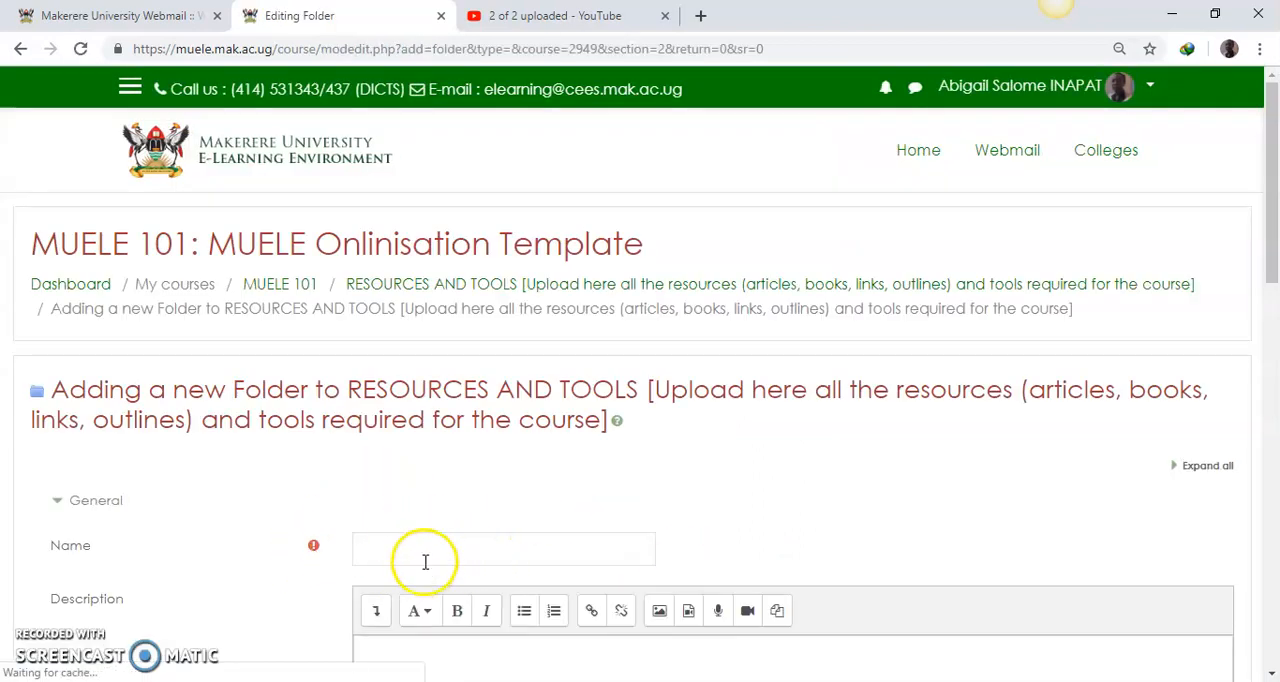
{"action": "left_click", "coordinate": [455, 548]}
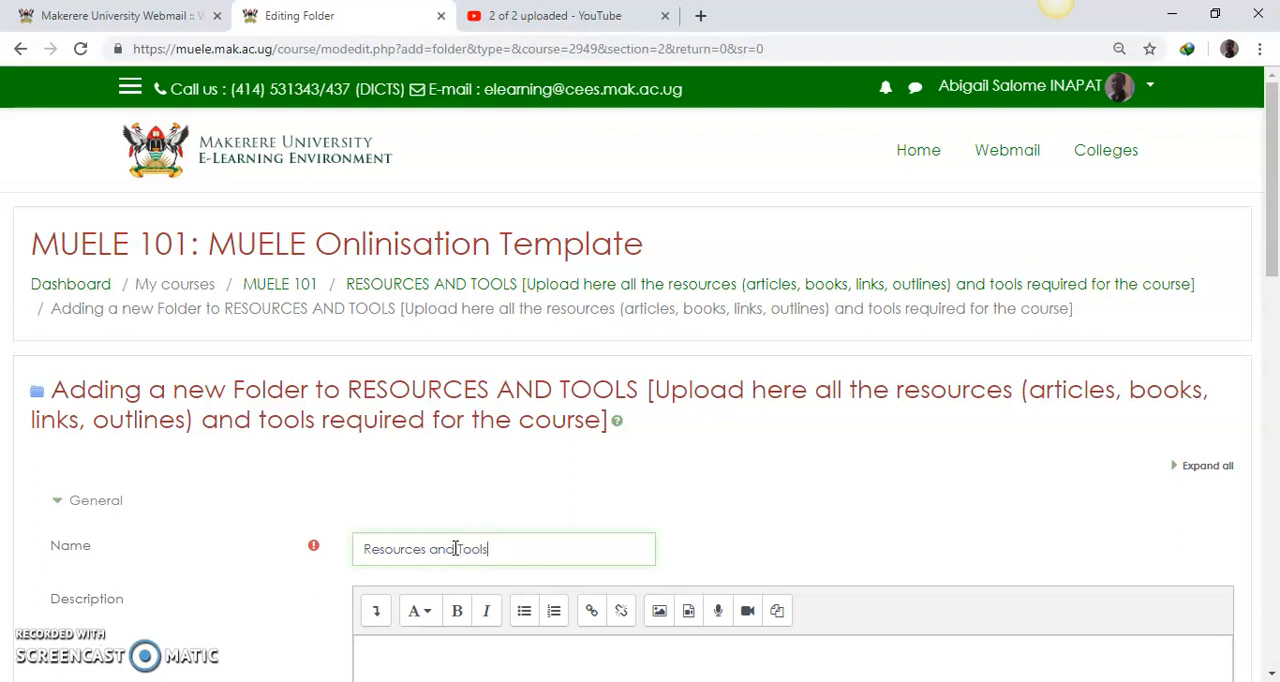
Step: Start a file upload for the folder's content and browse to MUELE Instructional Videos_July 2019 inside ELearning 2019 Files on Local Disk (D:)
{"action": "left_click_drag", "start_coordinate": [1262, 234], "coordinate": [1275, 433]}
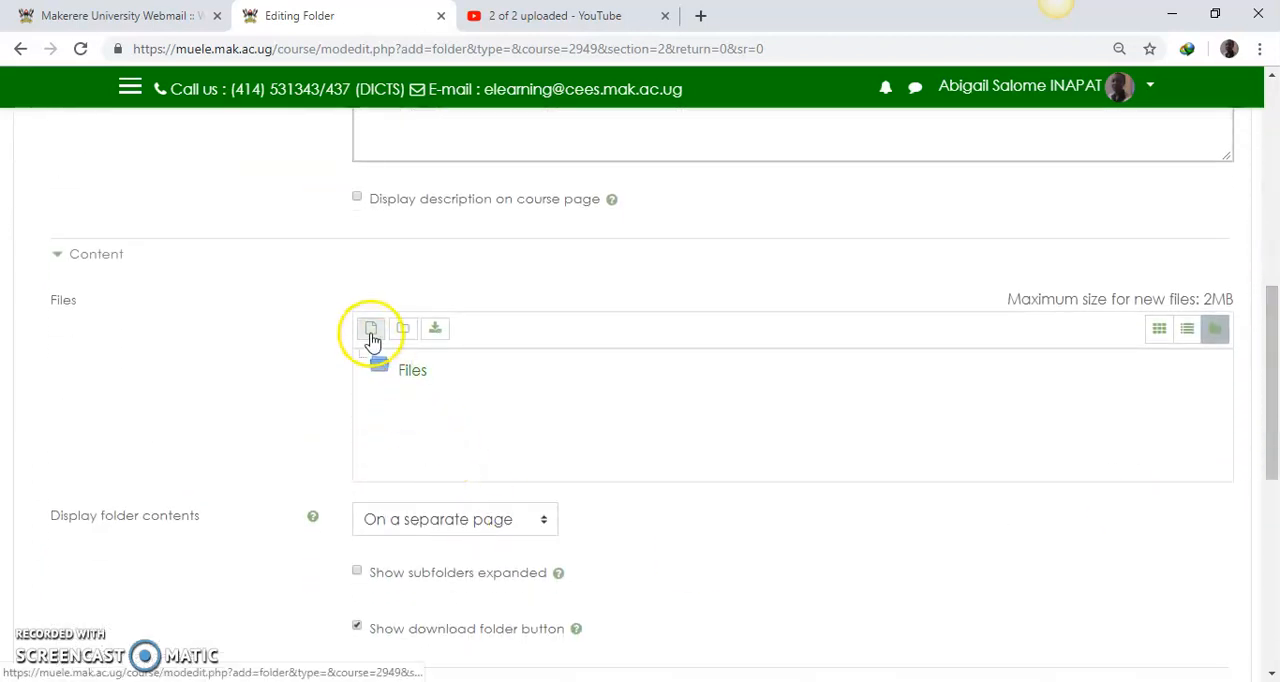
{"action": "left_click", "coordinate": [367, 335]}
{"action": "left_click", "coordinate": [538, 333]}
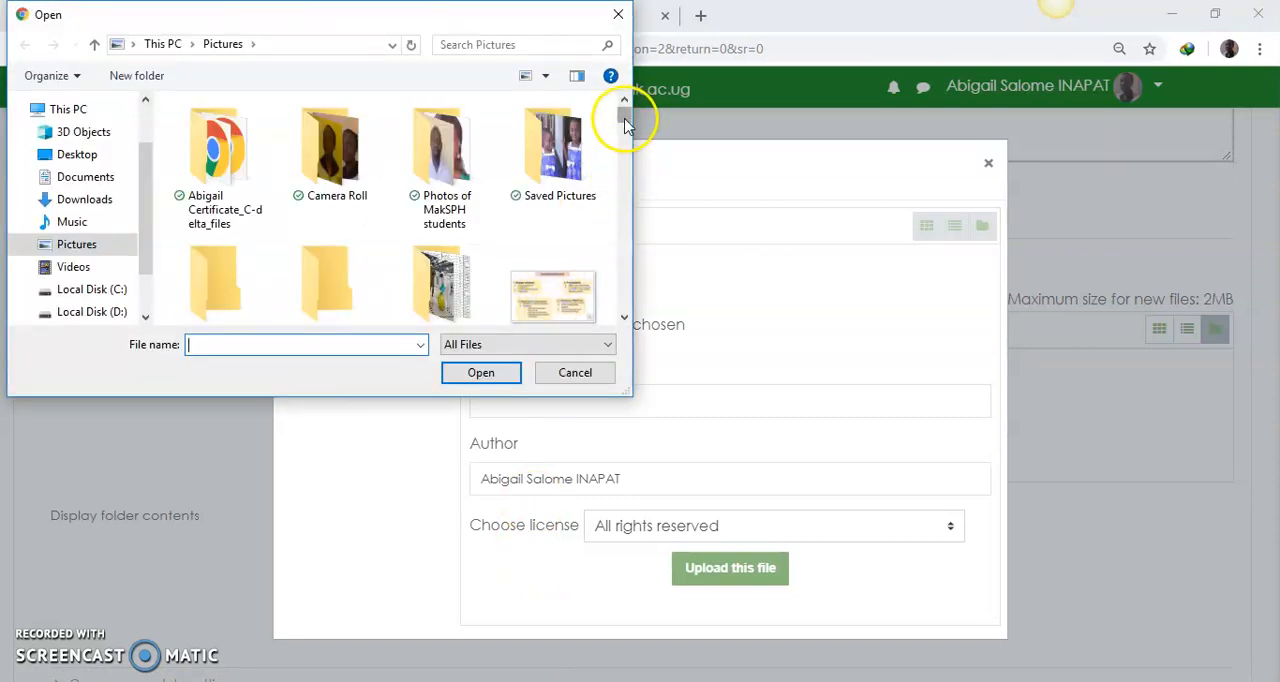
{"action": "left_click", "coordinate": [108, 312]}
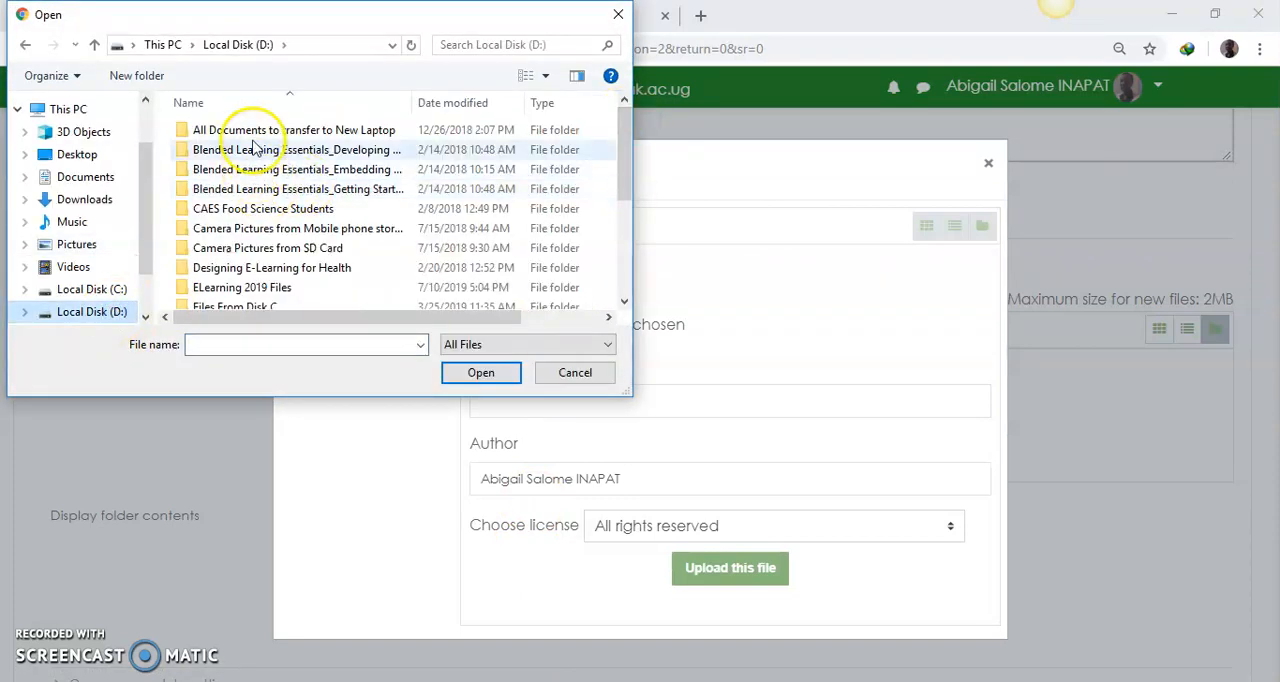
{"action": "double_click", "coordinate": [251, 130]}
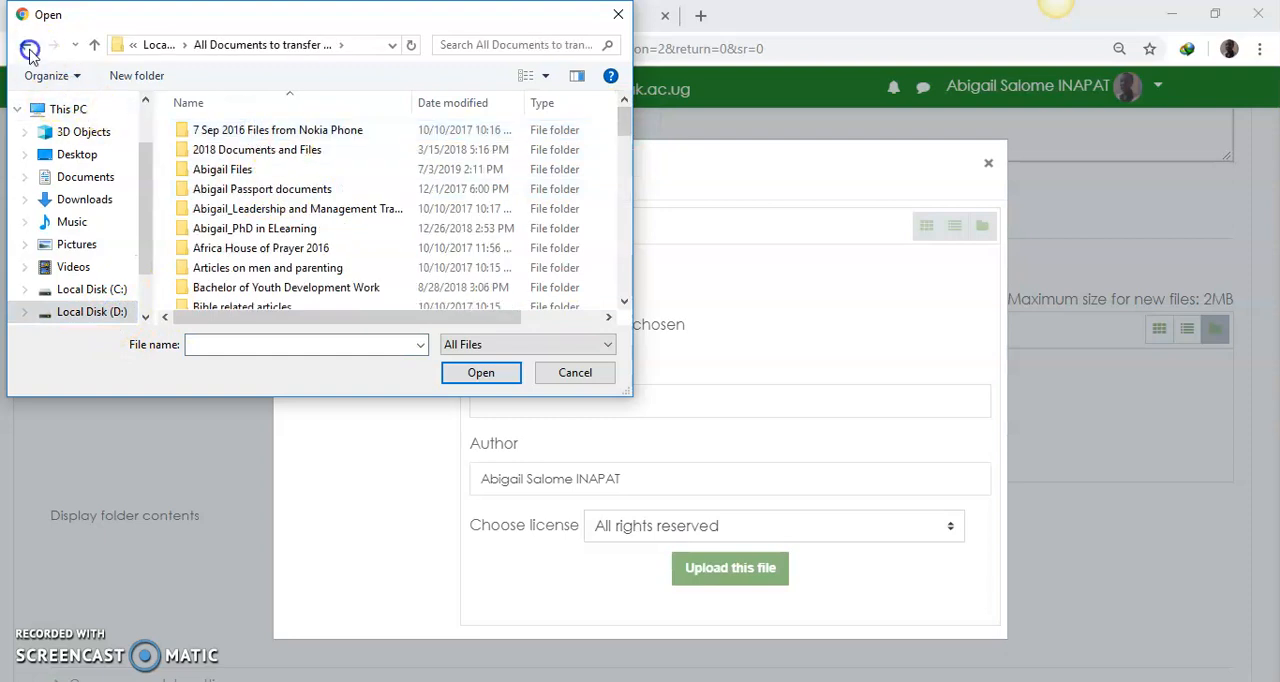
{"action": "left_click", "coordinate": [29, 52]}
{"action": "double_click", "coordinate": [238, 289]}
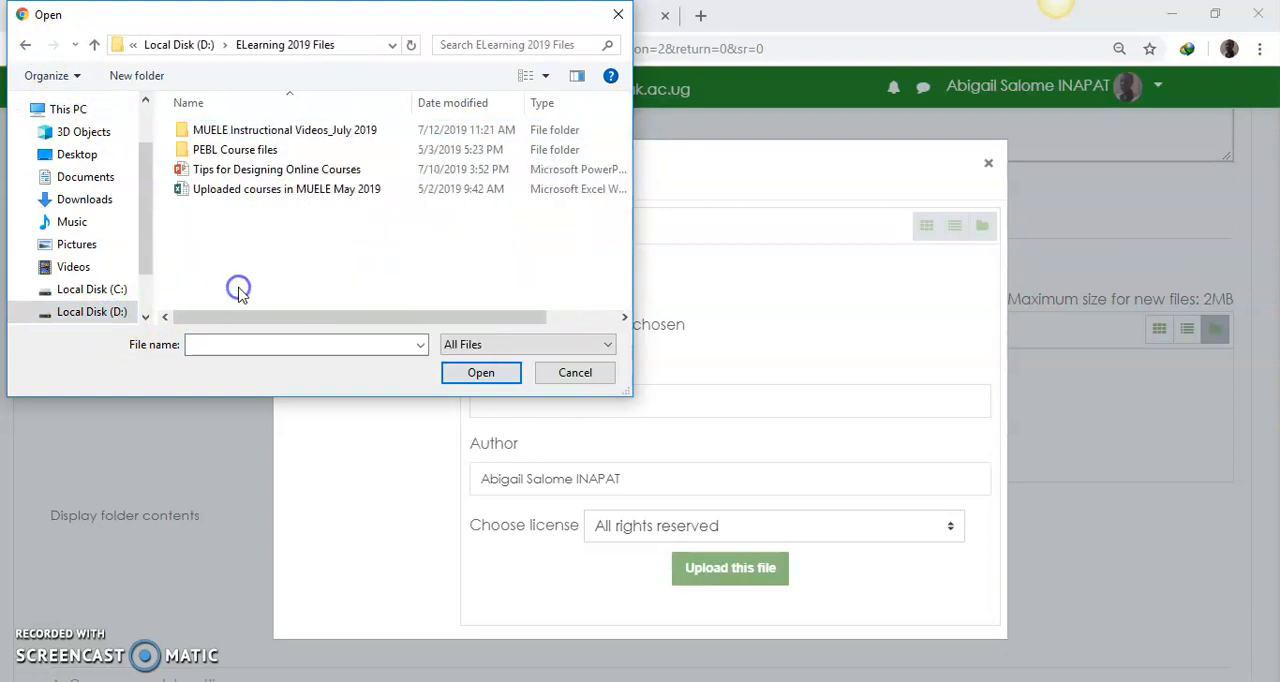
{"action": "left_click", "coordinate": [557, 133]}
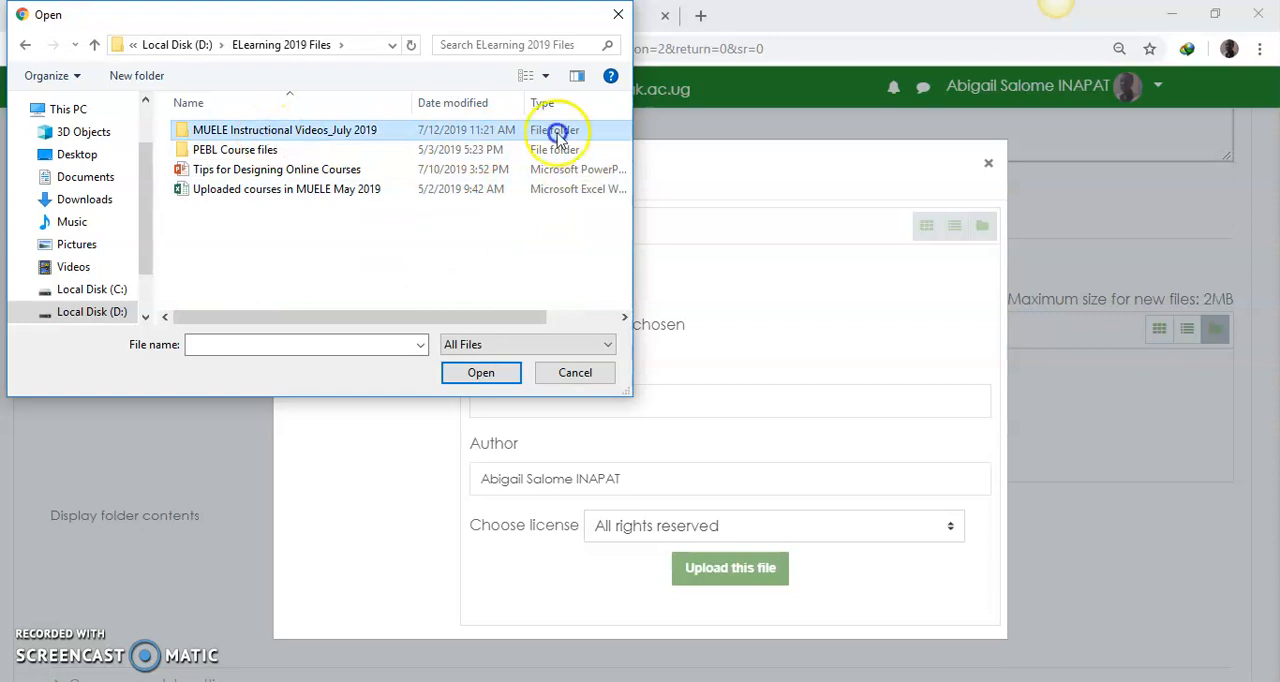
{"action": "double_click", "coordinate": [557, 132]}
Step: Try to upload the video "Session 1_Practically Onlinising a Course in MUELE" to the folder
{"action": "left_click_drag", "start_coordinate": [628, 130], "coordinate": [632, 291]}
{"action": "left_click", "coordinate": [450, 238]}
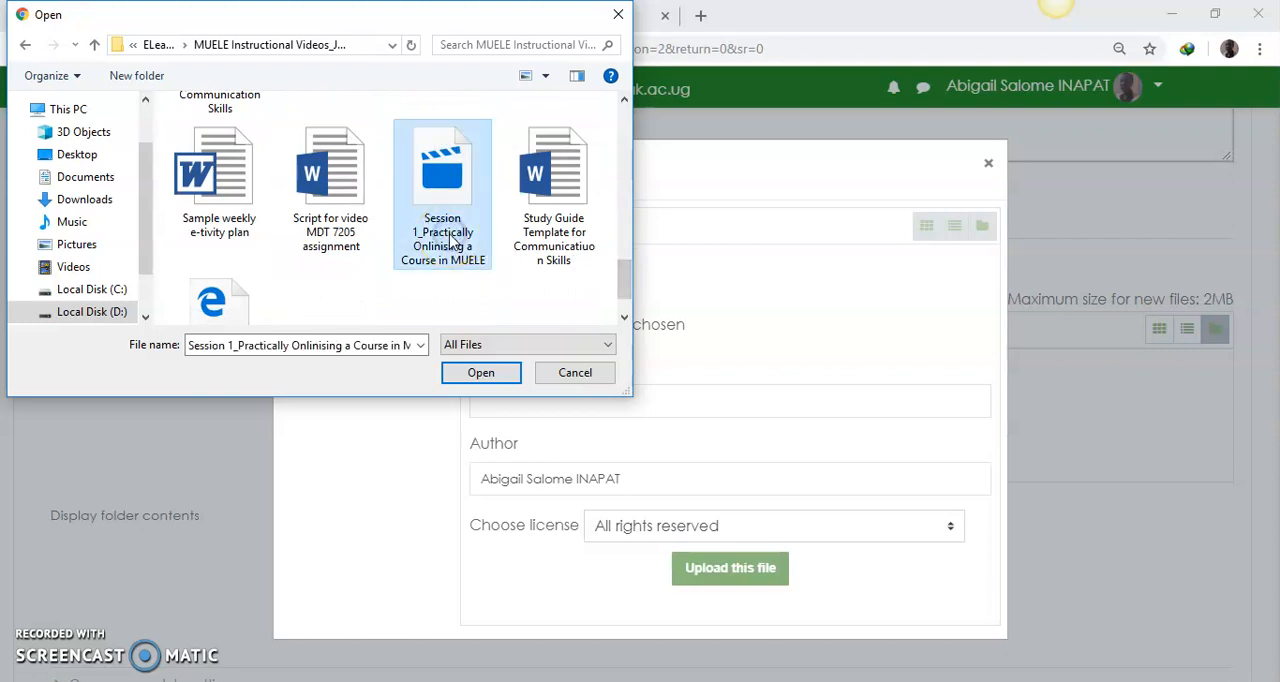
{"action": "left_click", "coordinate": [474, 376]}
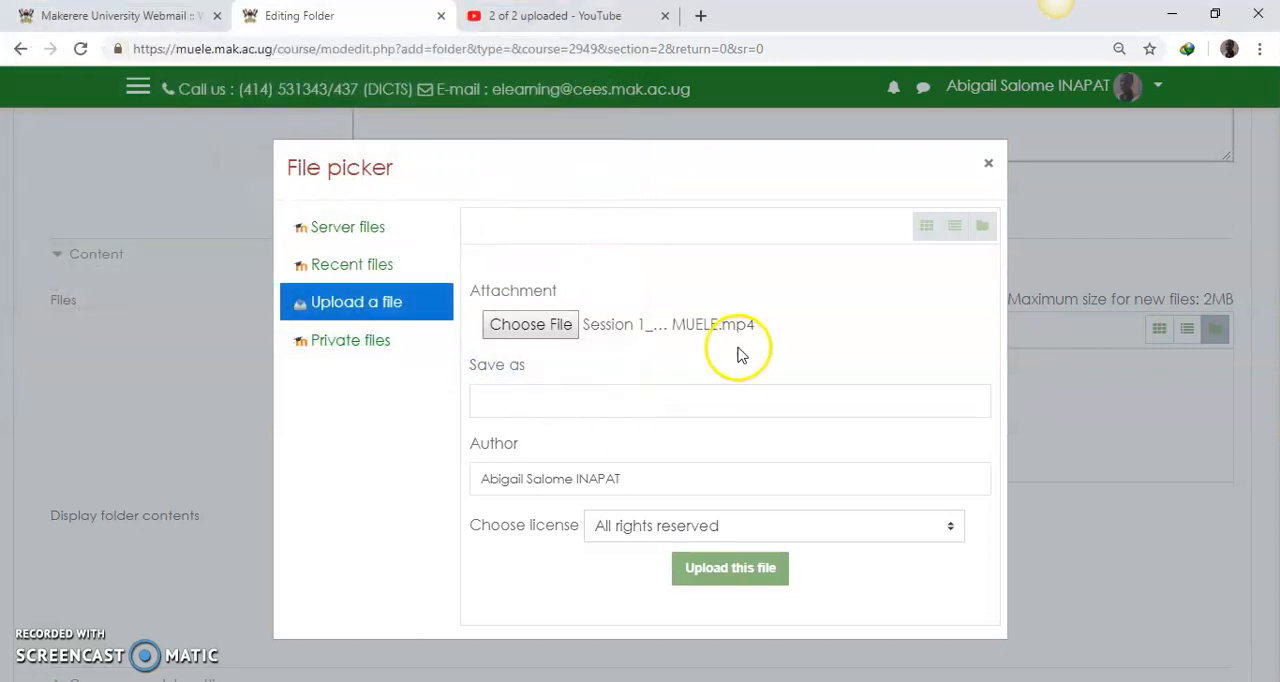
{"action": "left_click", "coordinate": [742, 568]}
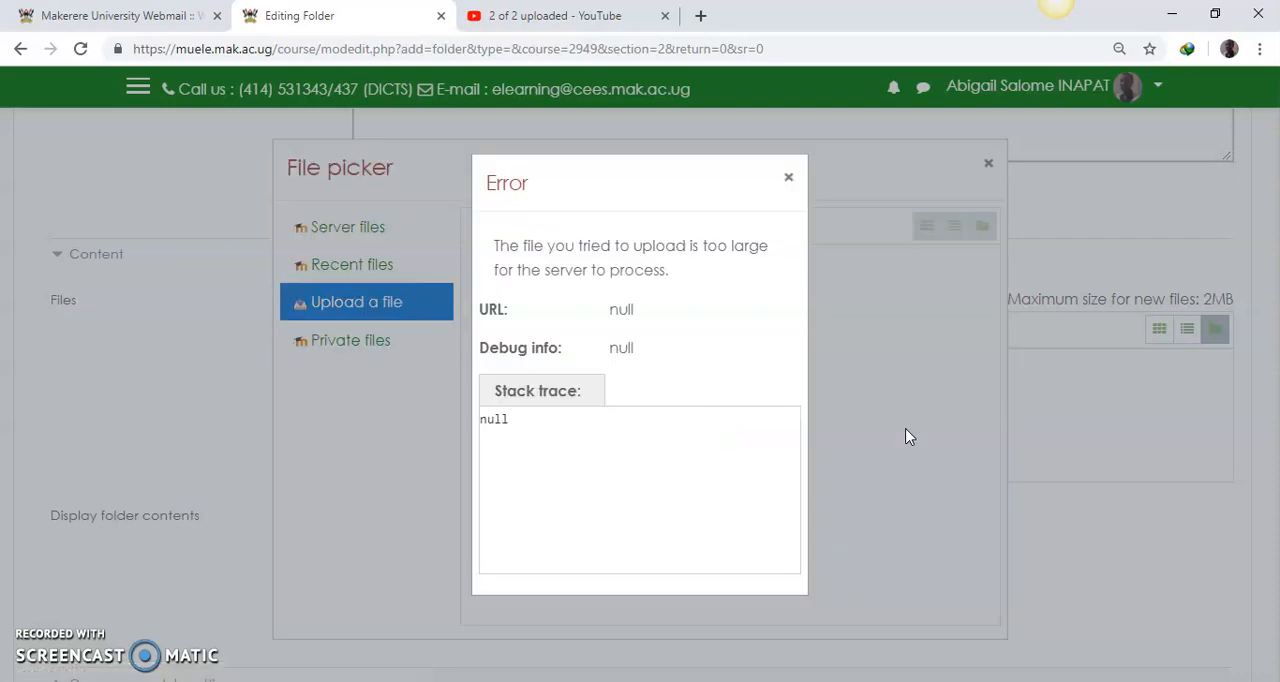
{"action": "left_click", "coordinate": [788, 177]}
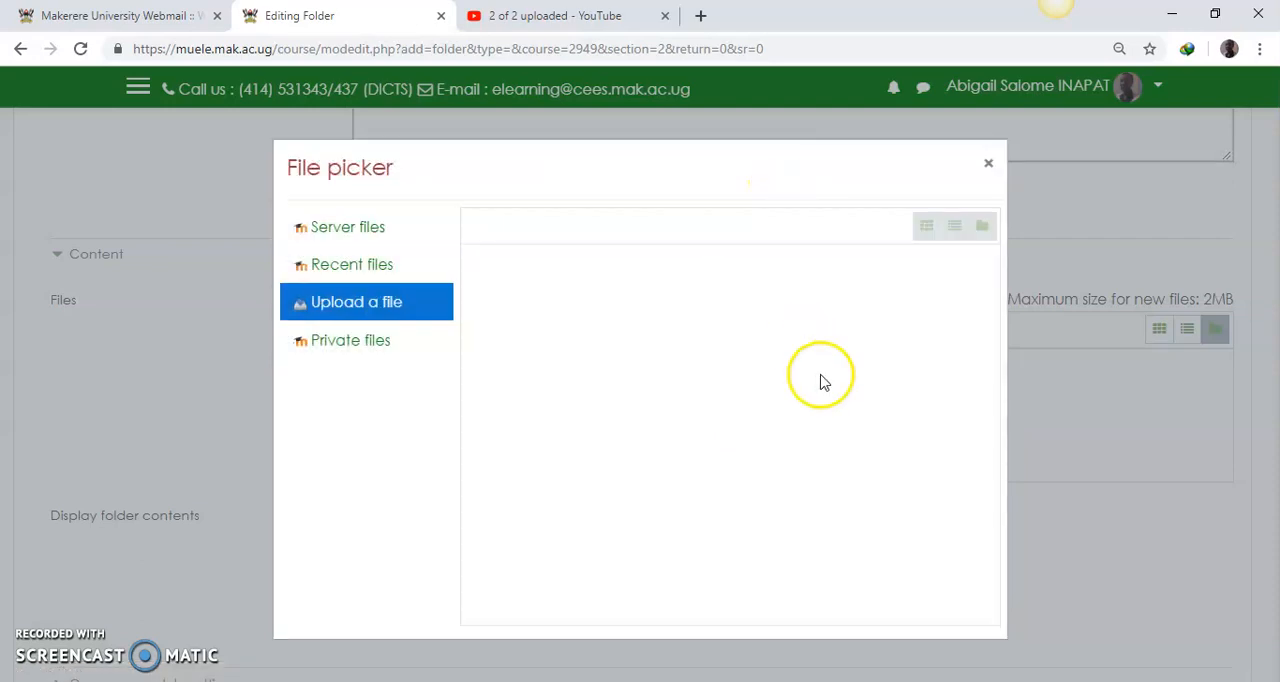
Step: Upload "Study Guide Template for Communicatiuon Skills.docx" to the folder, then save it and return to the course page
{"action": "left_click", "coordinate": [420, 301]}
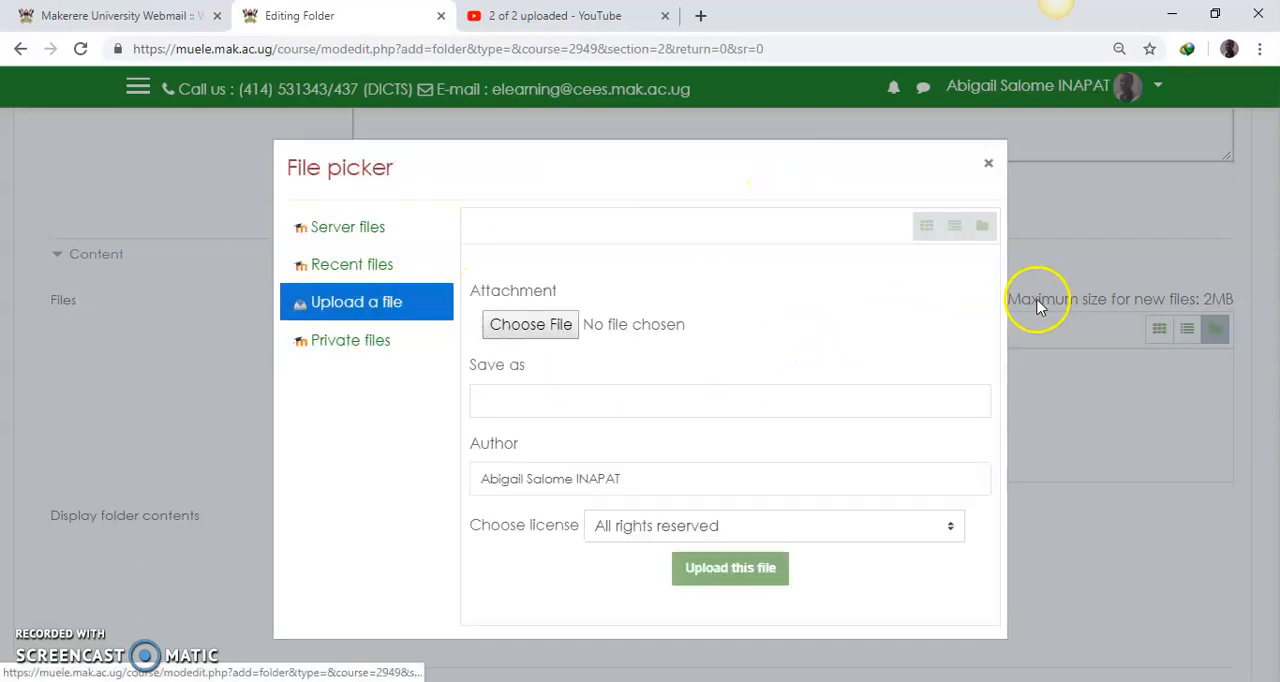
{"action": "left_click", "coordinate": [533, 326]}
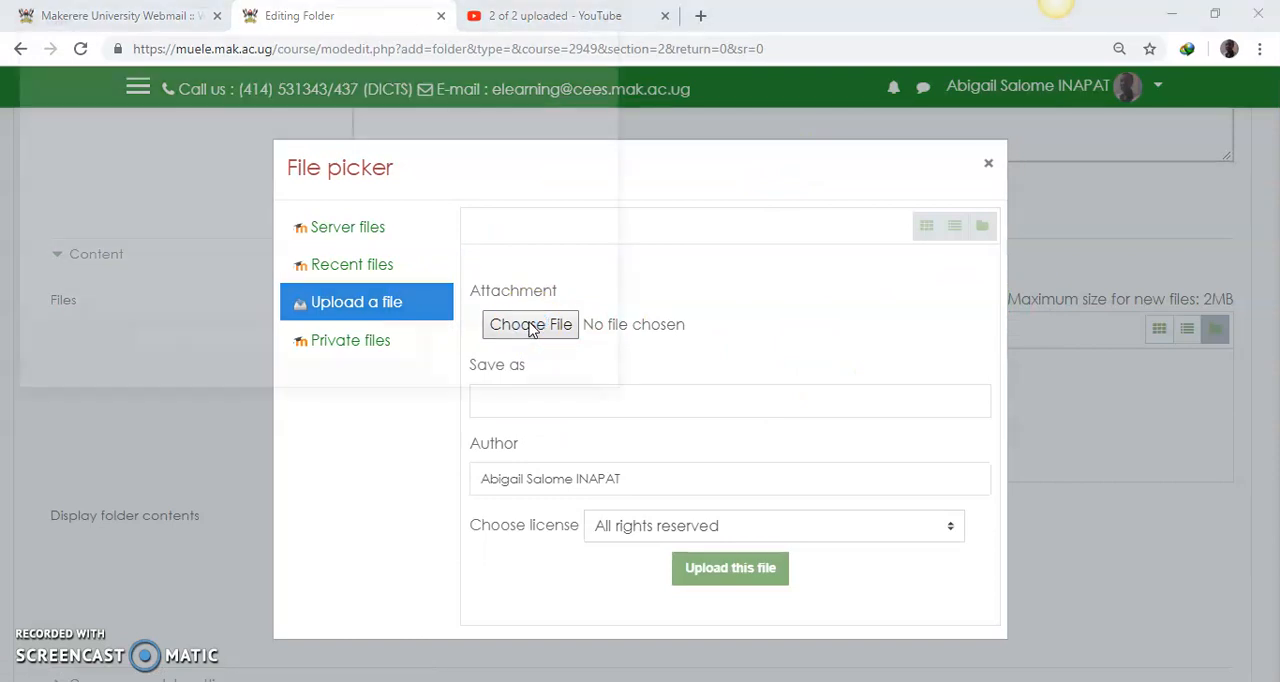
{"action": "left_click_drag", "start_coordinate": [628, 126], "coordinate": [622, 280]}
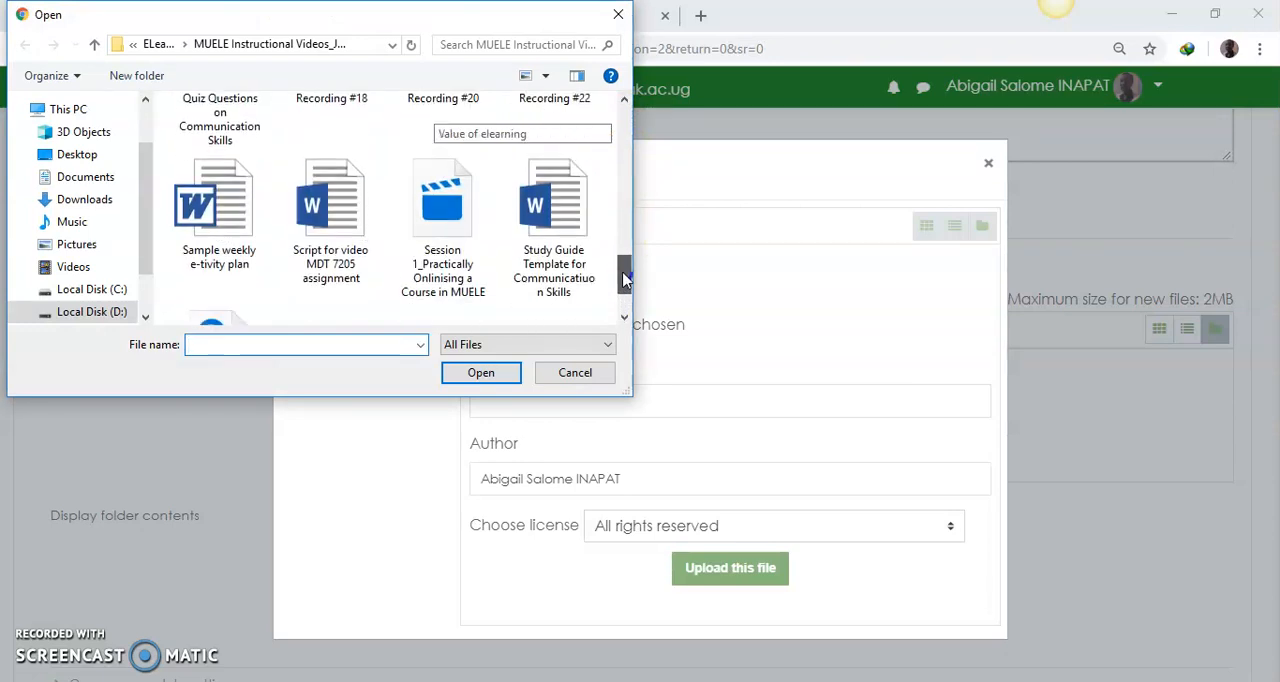
{"action": "left_click", "coordinate": [534, 186]}
{"action": "left_click", "coordinate": [481, 372]}
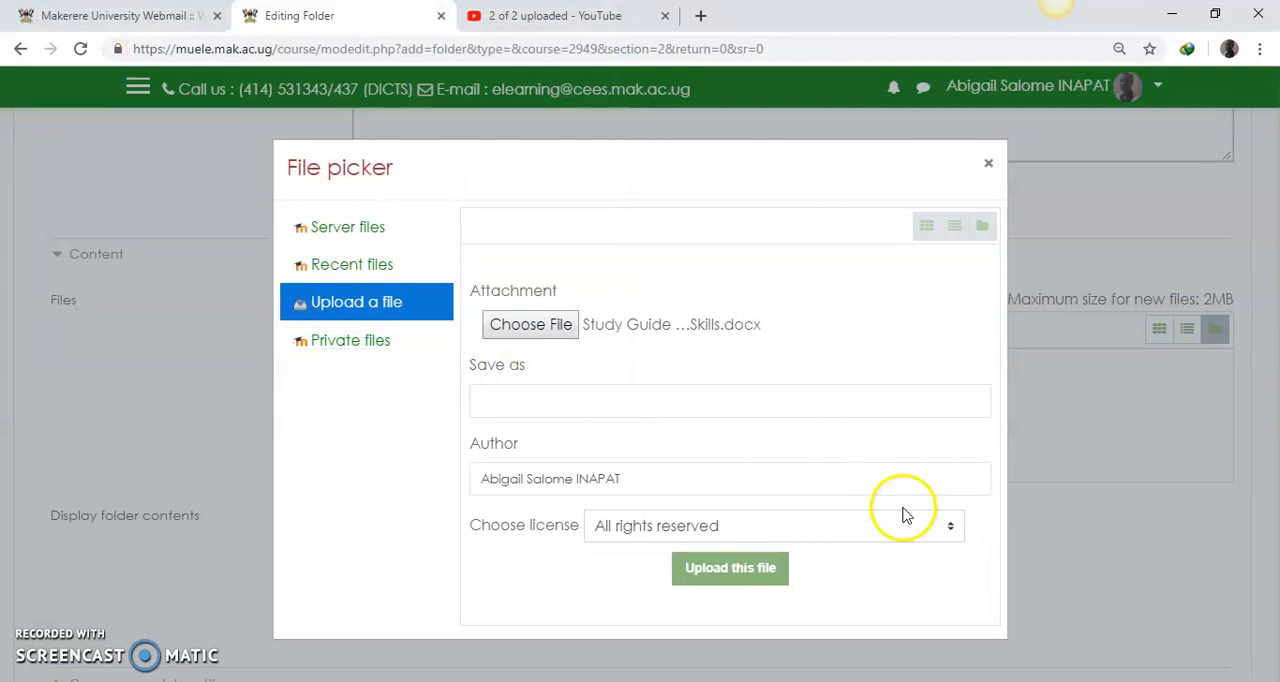
{"action": "left_click", "coordinate": [755, 577]}
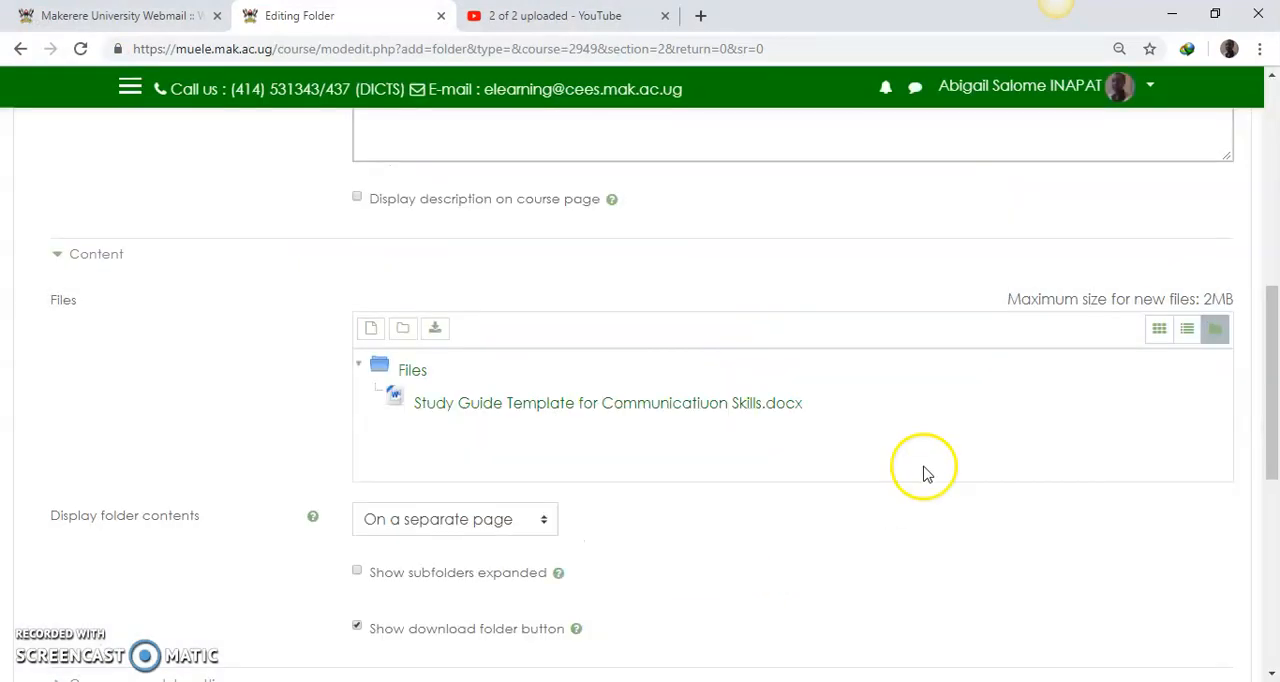
{"action": "left_click_drag", "start_coordinate": [1260, 386], "coordinate": [1046, 531]}
{"action": "left_click", "coordinate": [473, 428]}
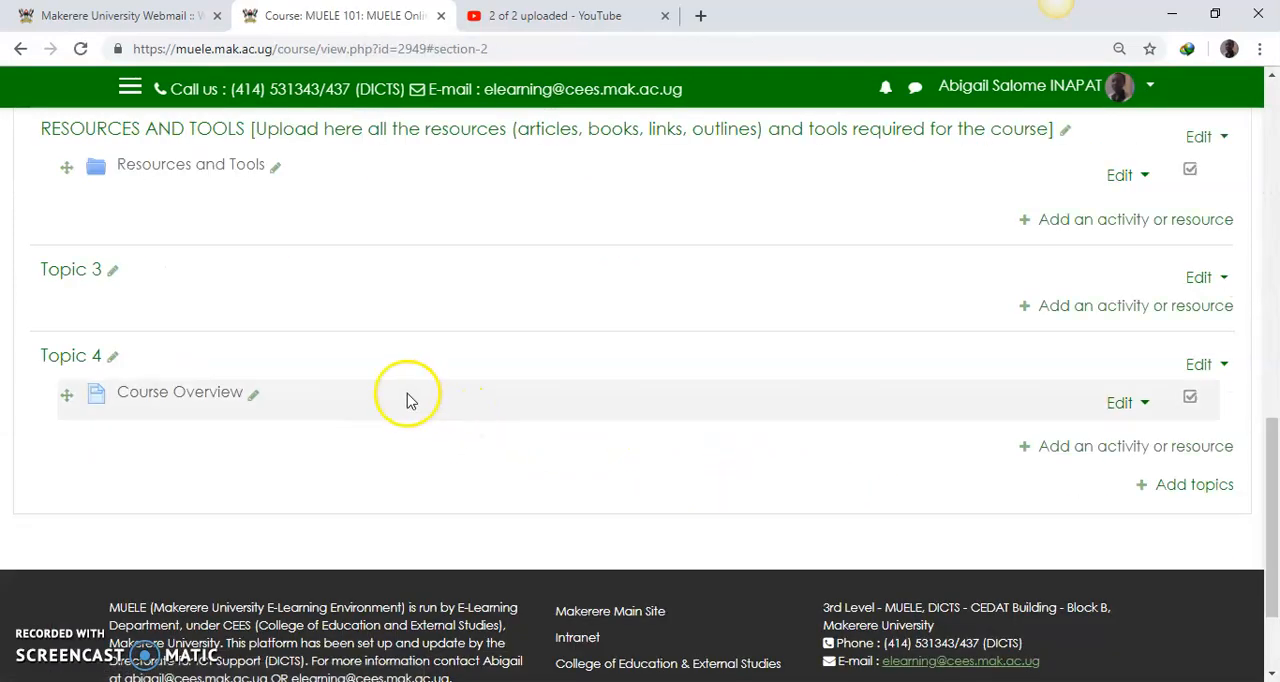
Step: Open the Resources and Tools folder from the course page and check the files it contains
{"action": "scroll", "coordinate": [300, 305], "scroll_direction": "up", "scroll_amount": 1}
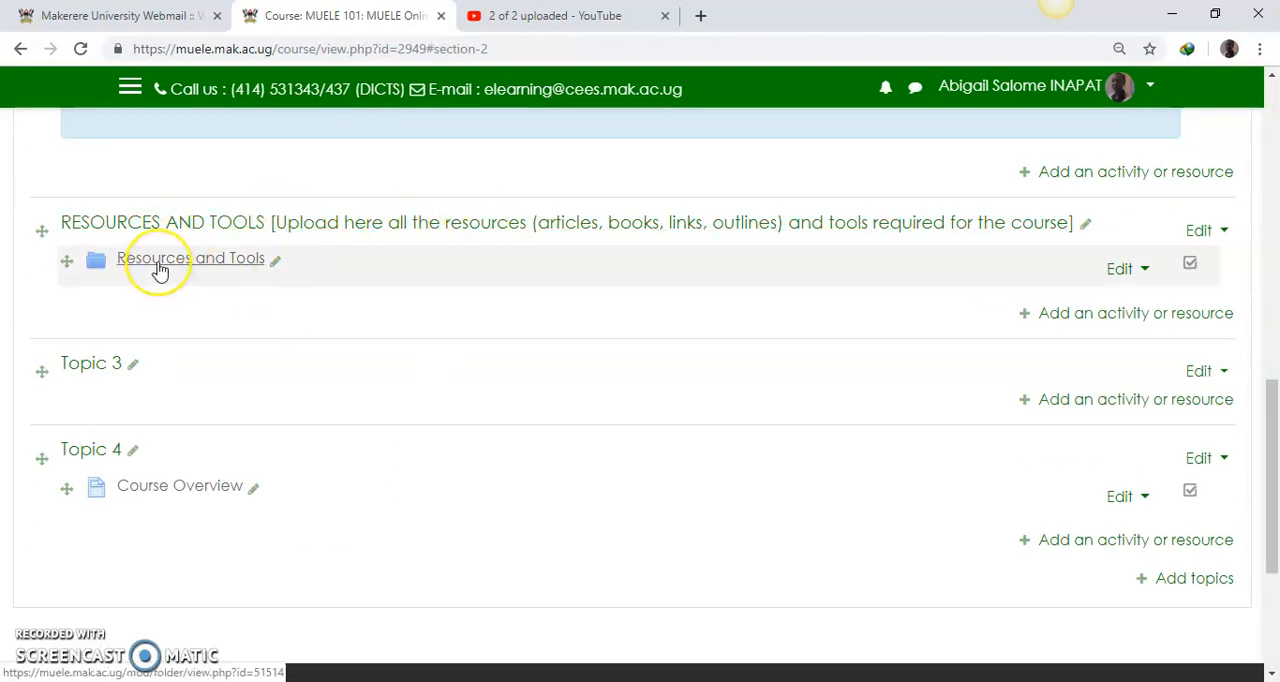
{"action": "left_click", "coordinate": [100, 263]}
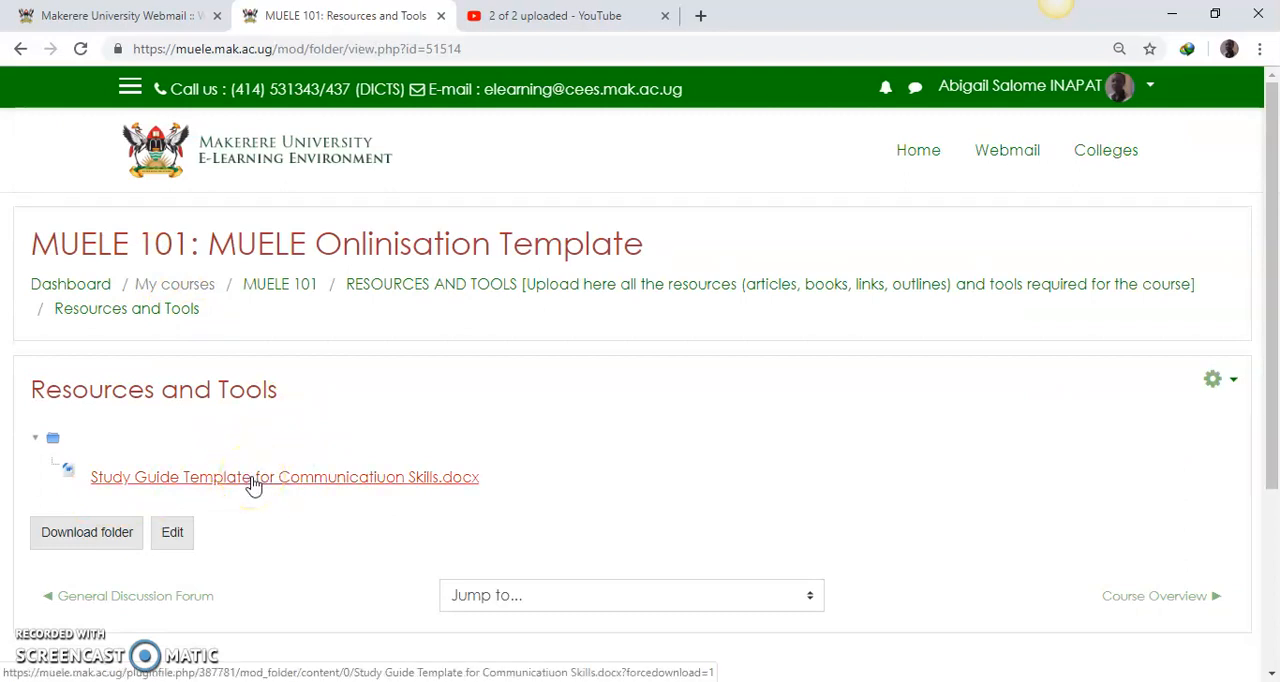
{"action": "left_click_drag", "start_coordinate": [1268, 458], "coordinate": [1272, 520]}
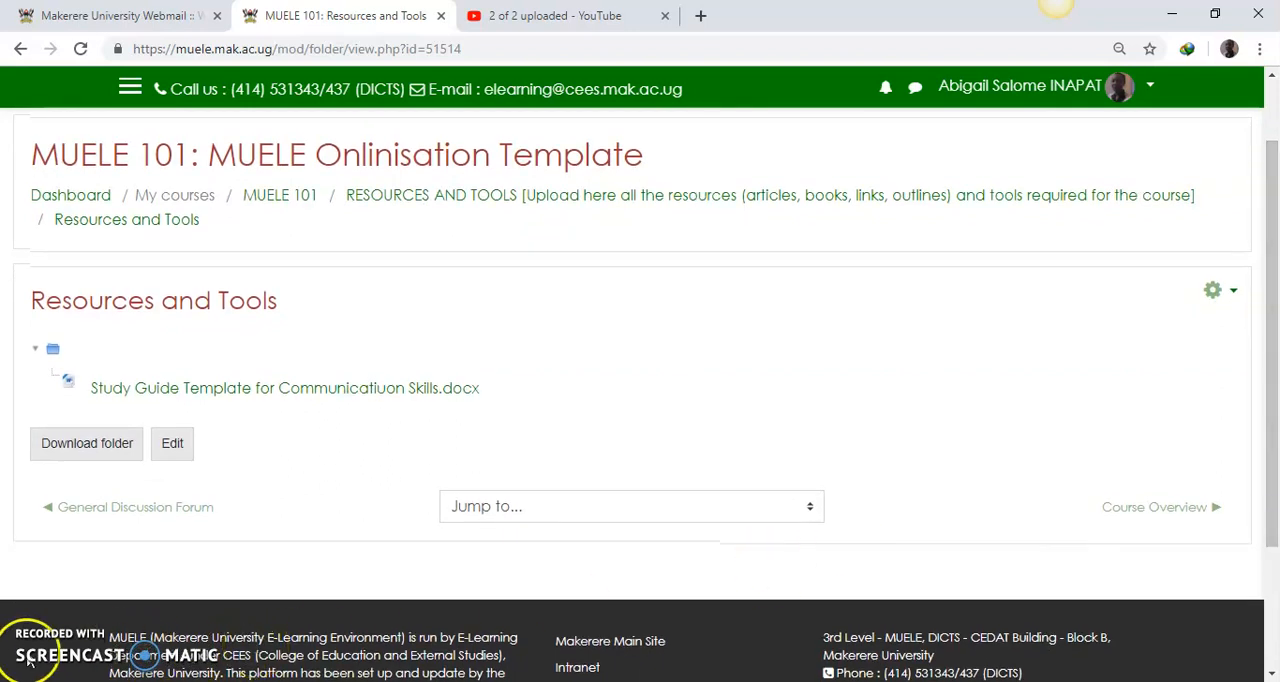